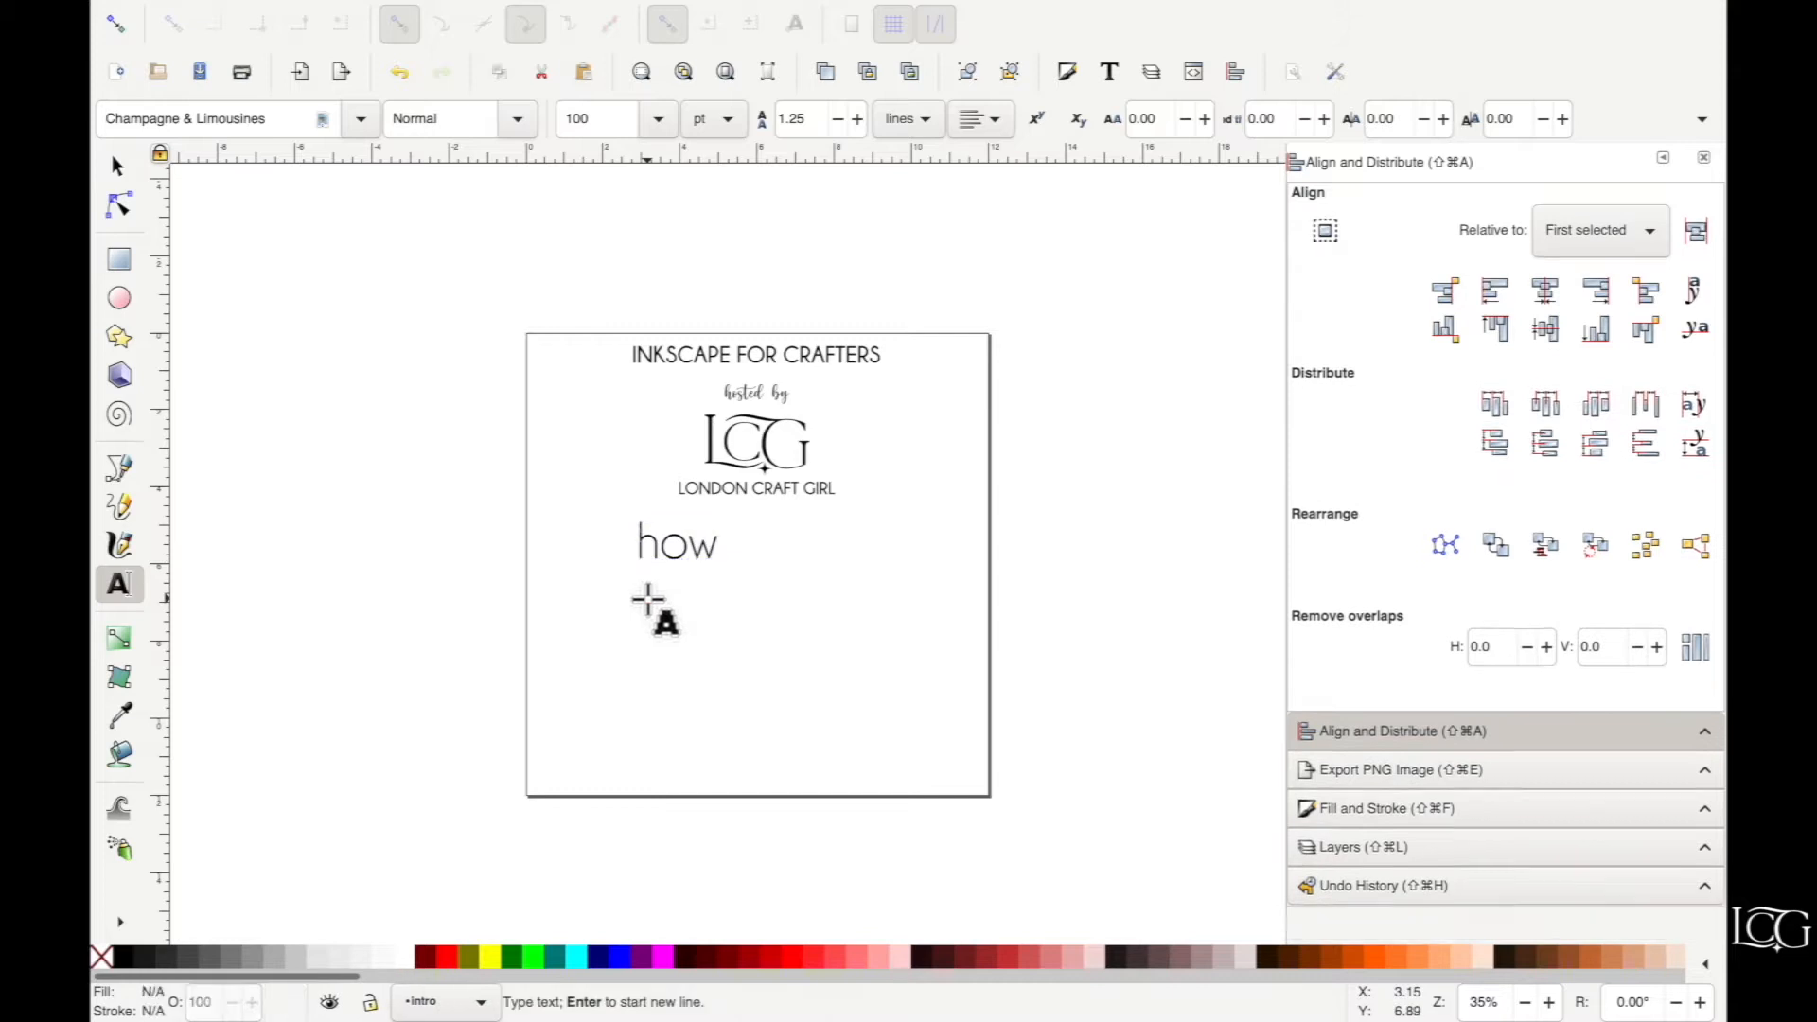
# Add the words "to", "thicken" and "fonts" as separate text objects stacked below "how".
pyautogui.click(658, 646)
pyautogui.write('thicken')
pyautogui.click(671, 698)
pyautogui.write('fonts')
# Select the four stacked words, align their left edges and distribute them evenly vertically.
pyautogui.click(116, 167)
pyautogui.moveTo(598, 521); pyautogui.dragTo(834, 772)
pyautogui.click(1497, 293)
pyautogui.click(1546, 445)
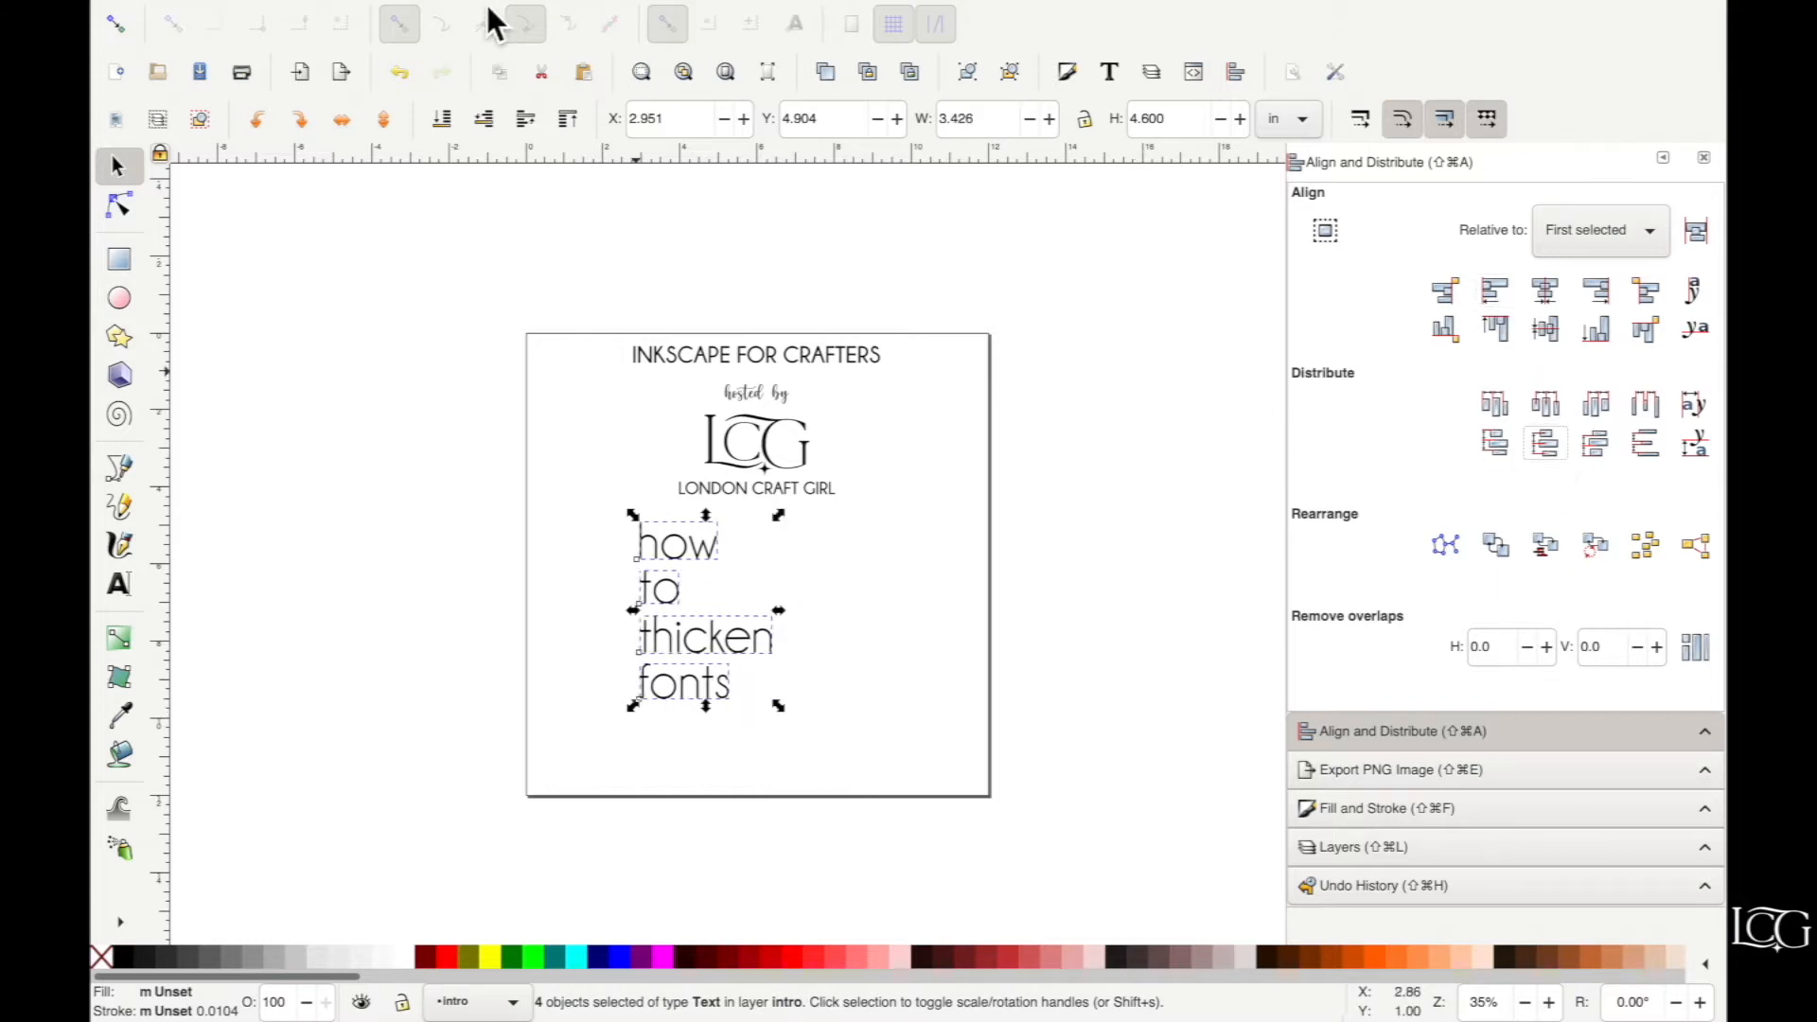
# Convert the four selected words to paths and ungroup them into individual letters.
pyautogui.click(561, 14)
pyautogui.click(577, 36)
pyautogui.click(514, 13)
pyautogui.click(516, 256)
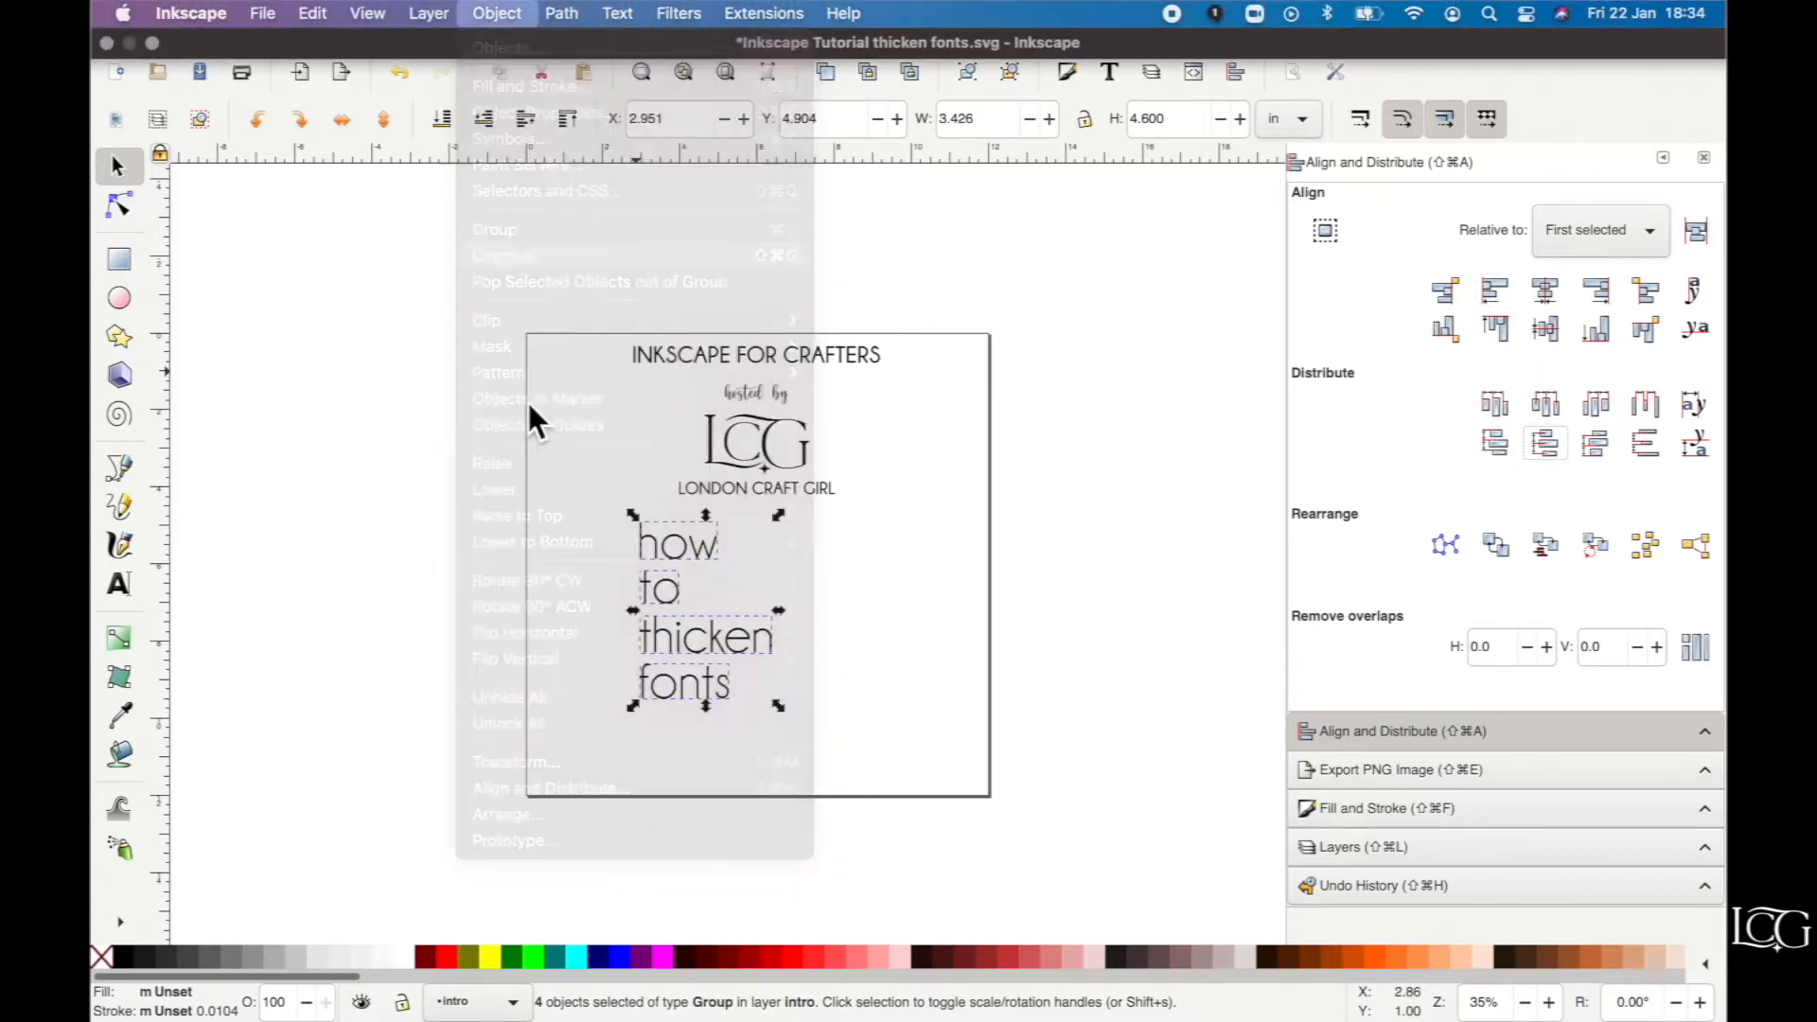
pyautogui.click(576, 497)
# Union the letters of each word separately, making one path each for "how", "to", "thicken" and "fonts".
pyautogui.moveTo(583, 517); pyautogui.dragTo(760, 575)
pyautogui.click(559, 13)
pyautogui.click(599, 133)
pyautogui.moveTo(620, 576); pyautogui.dragTo(717, 616)
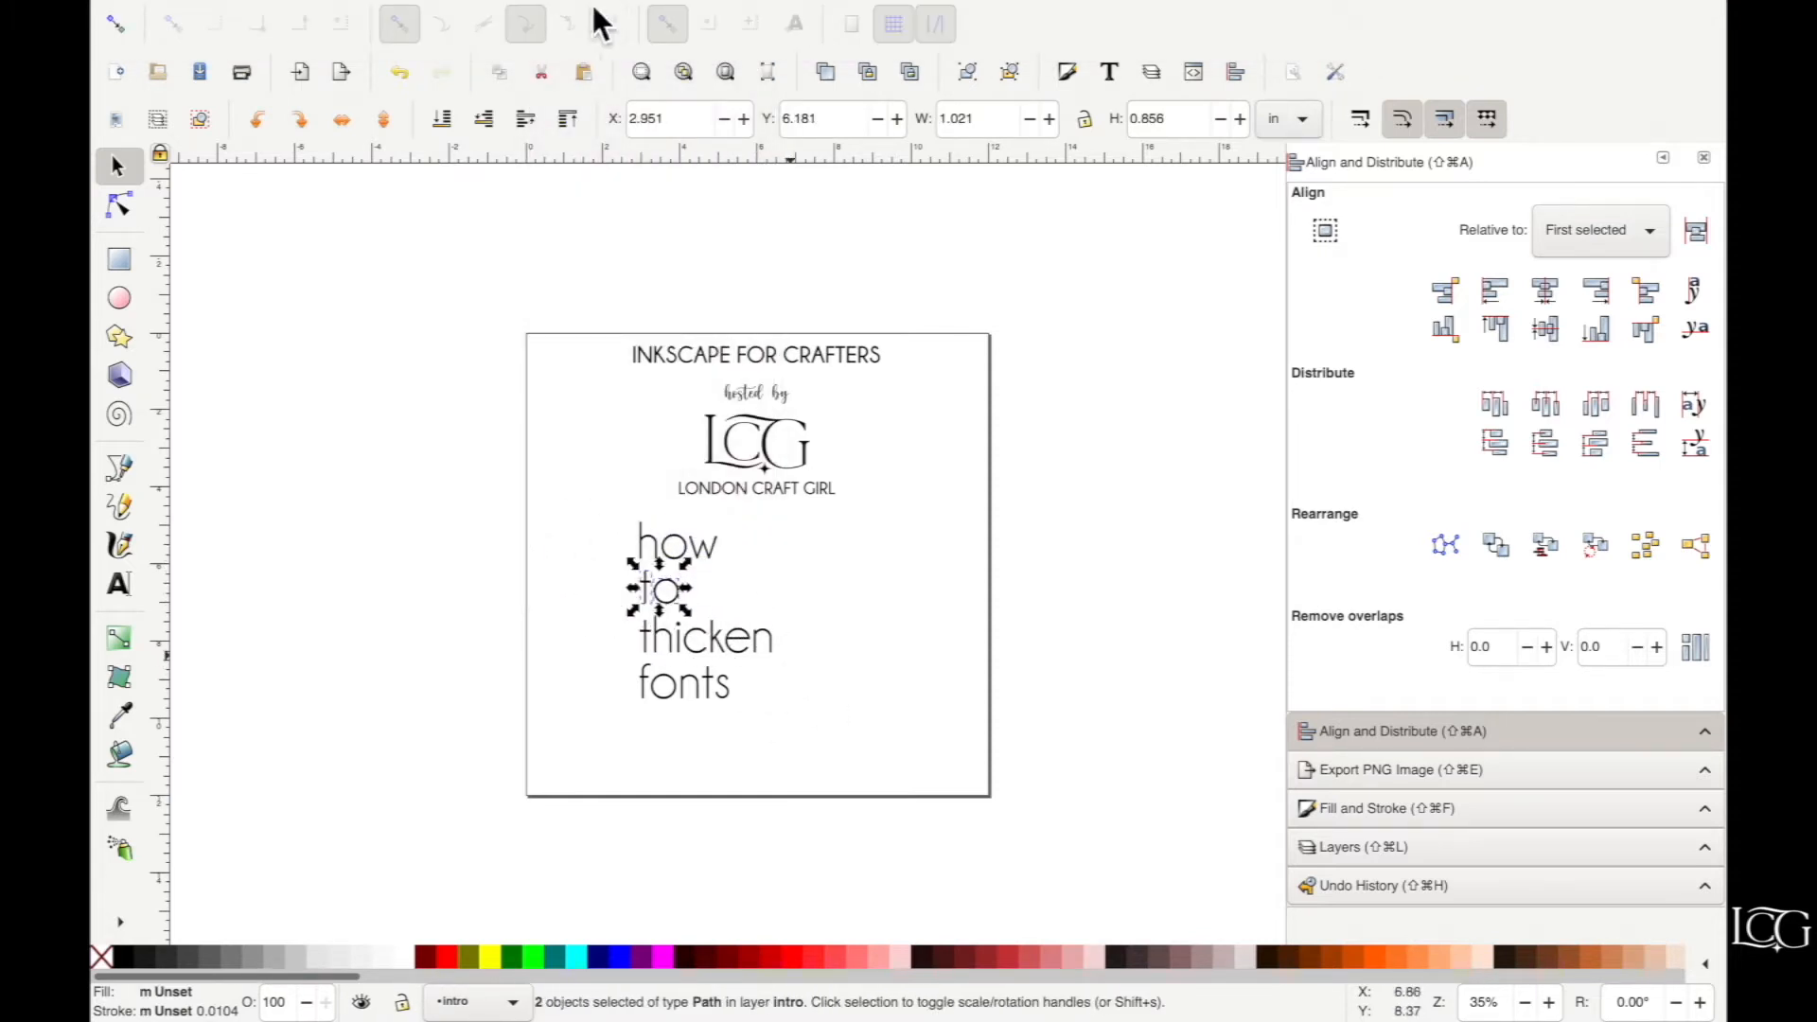
pyautogui.click(562, 13)
pyautogui.click(575, 142)
pyautogui.moveTo(783, 669); pyautogui.dragTo(623, 602)
pyautogui.click(561, 13)
pyautogui.click(574, 139)
pyautogui.moveTo(770, 742); pyautogui.dragTo(594, 630)
pyautogui.click(561, 14)
pyautogui.click(674, 144)
# Outset the "to", "thicken" and "fonts" paths to thicken their letters.
pyautogui.click(661, 584)
pyautogui.click(682, 639)
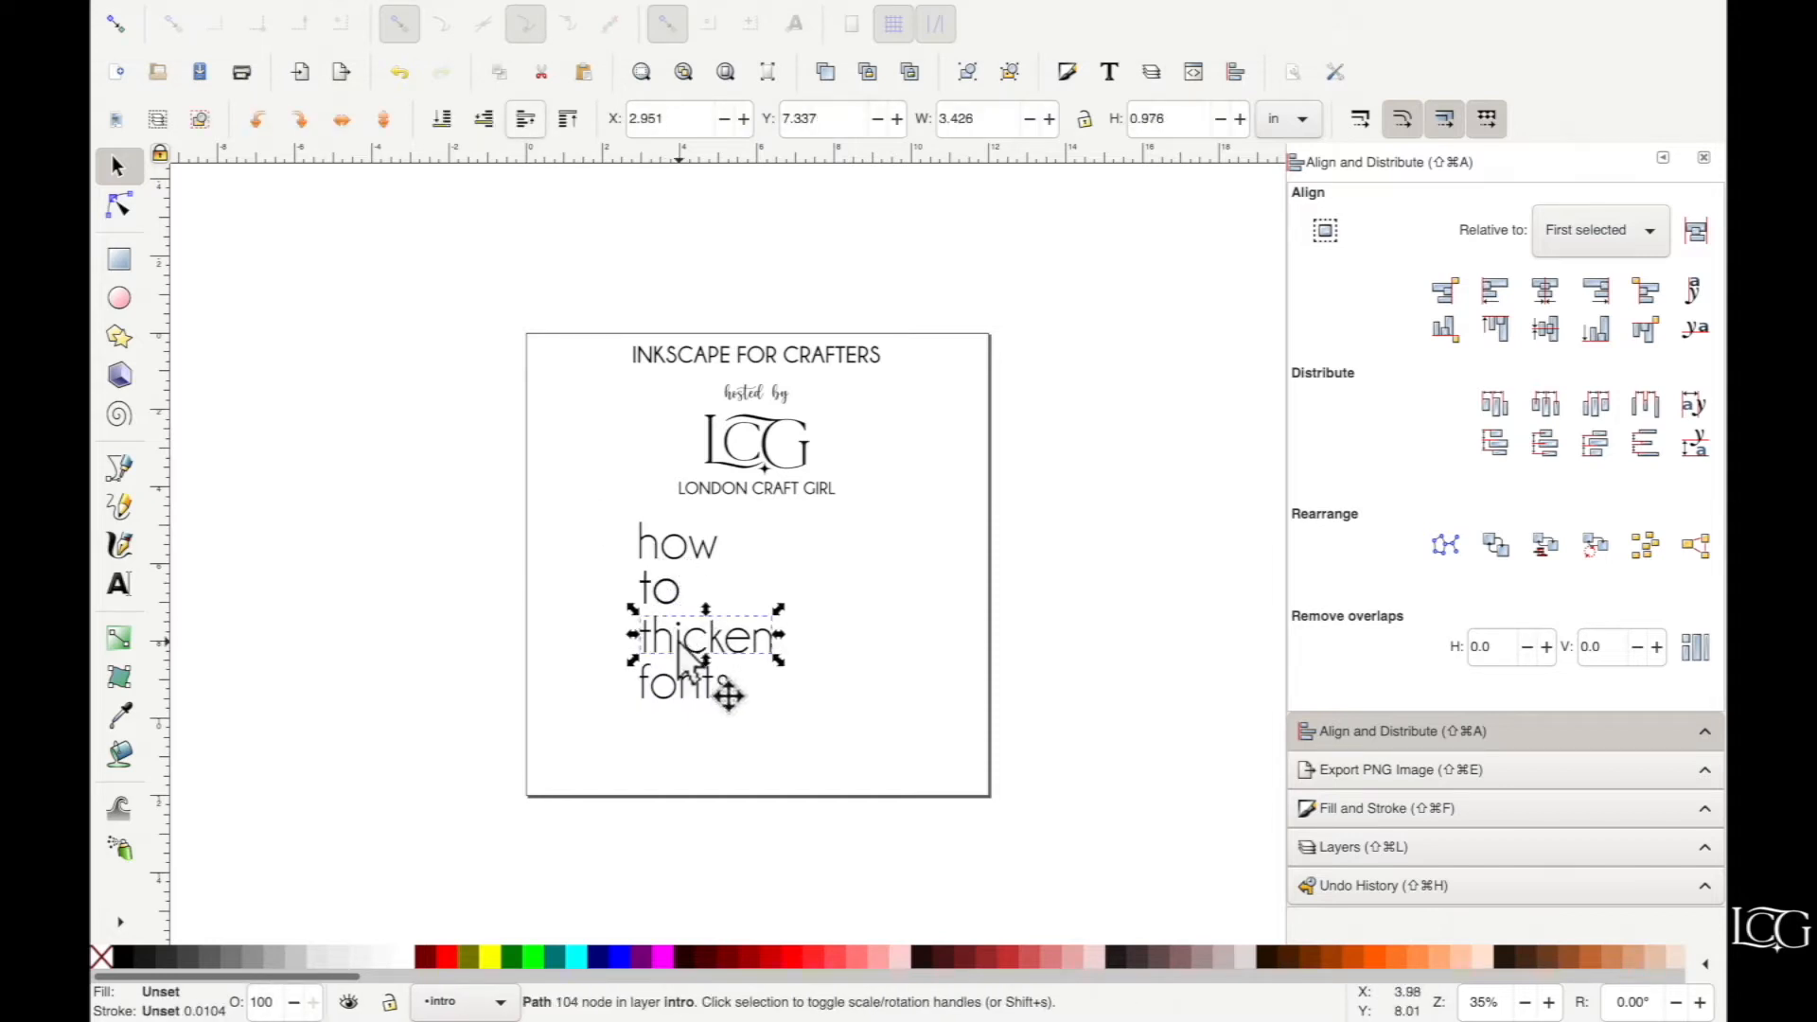
pyautogui.click(686, 688)
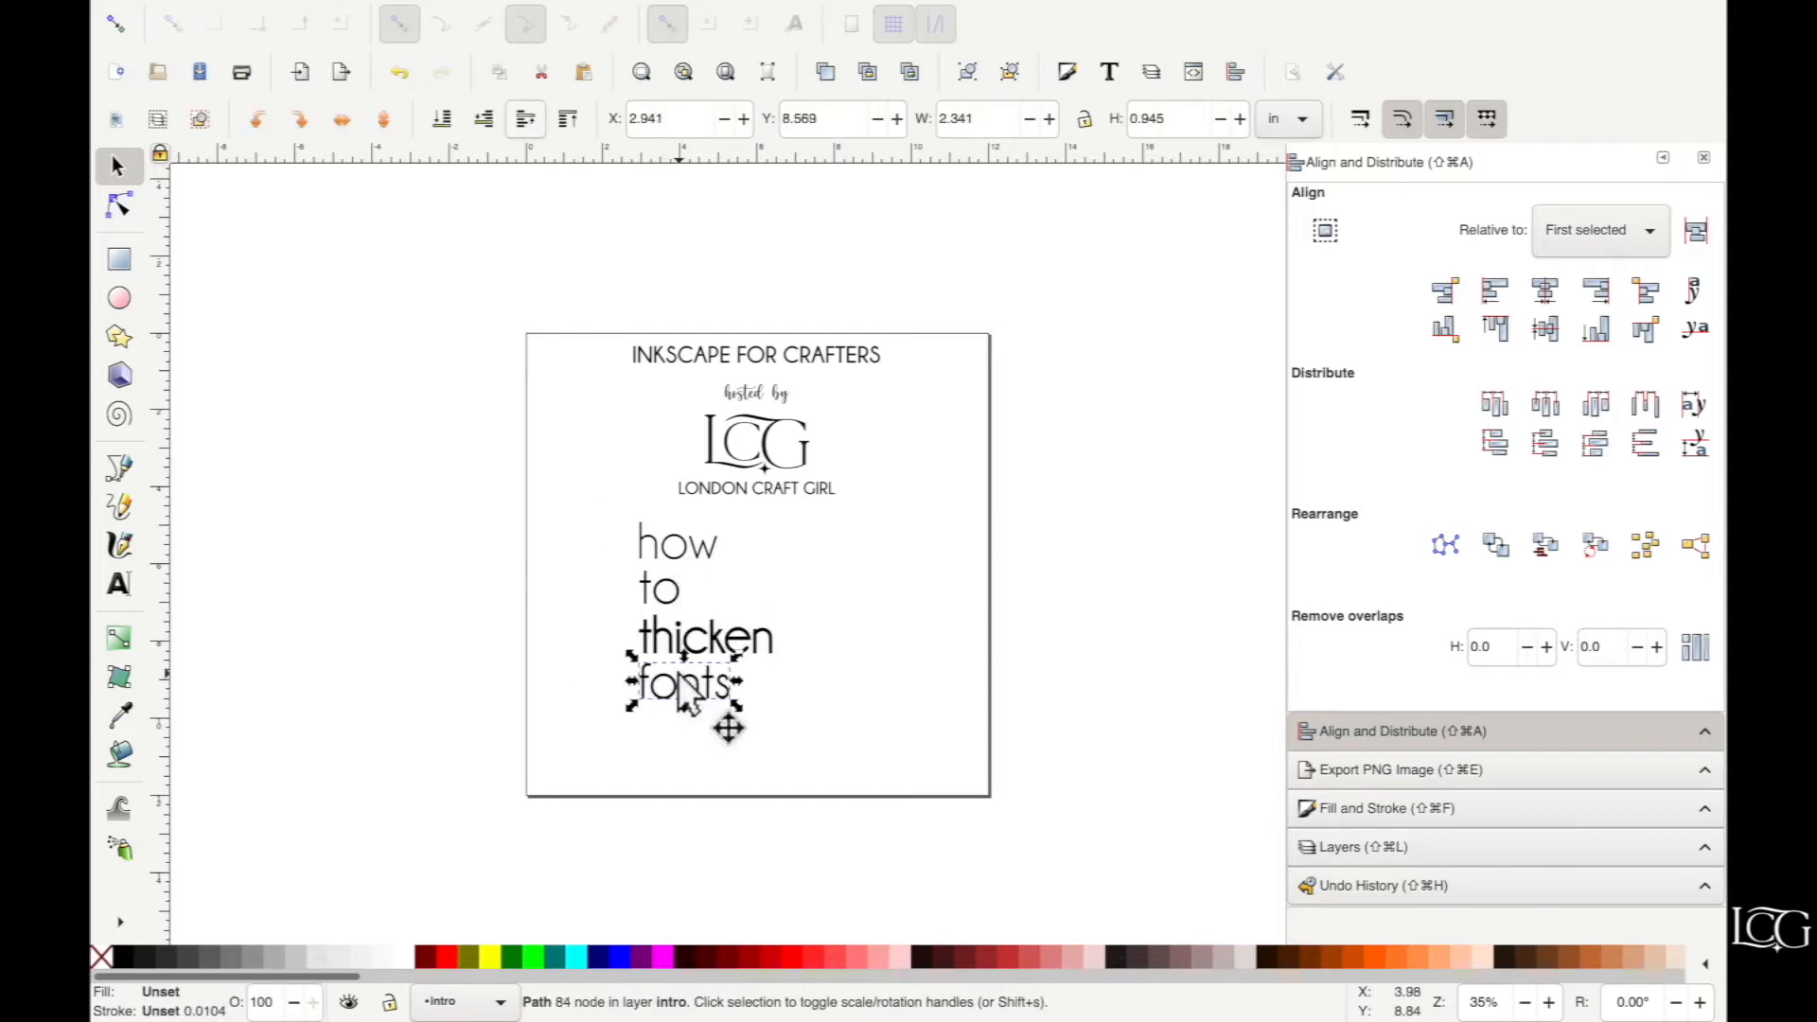
pyautogui.press('super+parenright')
pyautogui.click(654, 578)
pyautogui.click(573, 670)
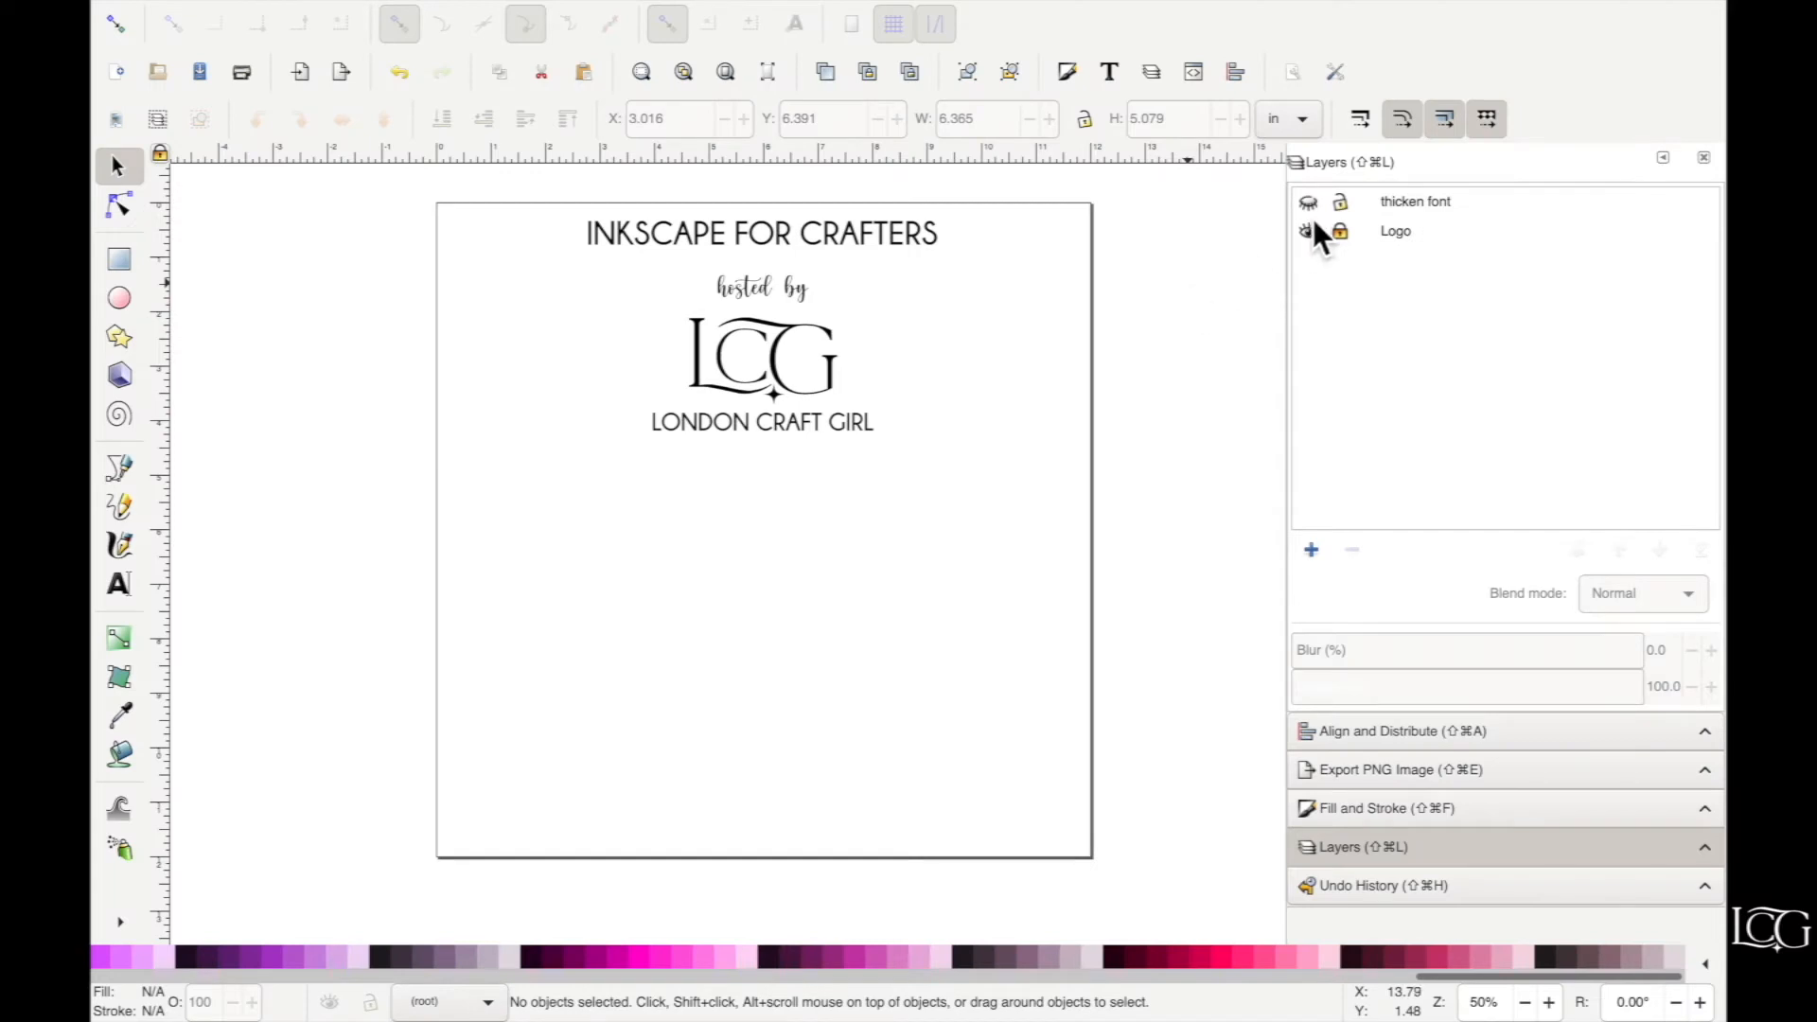
# Hide the Logo layer and show the thicken font layer with the purple "Warning" sign.
pyautogui.click(1308, 231)
pyautogui.click(1308, 202)
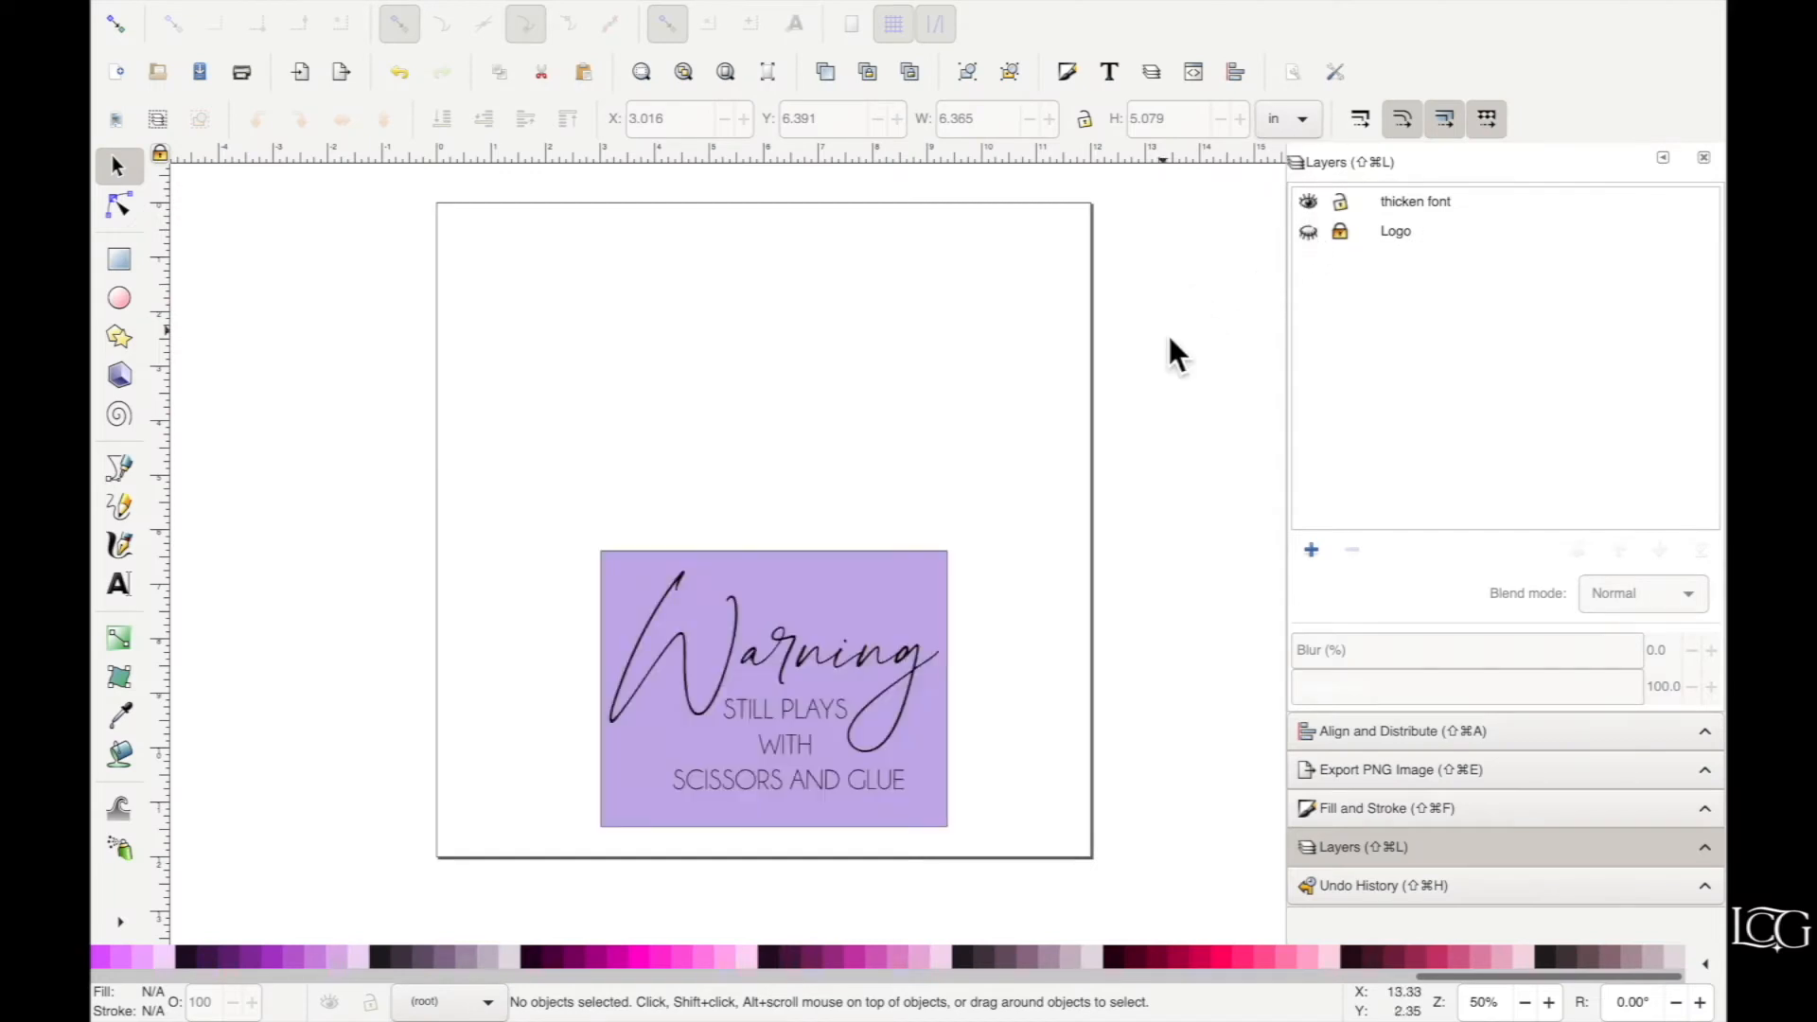
pyautogui.keyDown('ctrl'); pyautogui.scroll(5, 1167, 332); pyautogui.keyUp('ctrl')
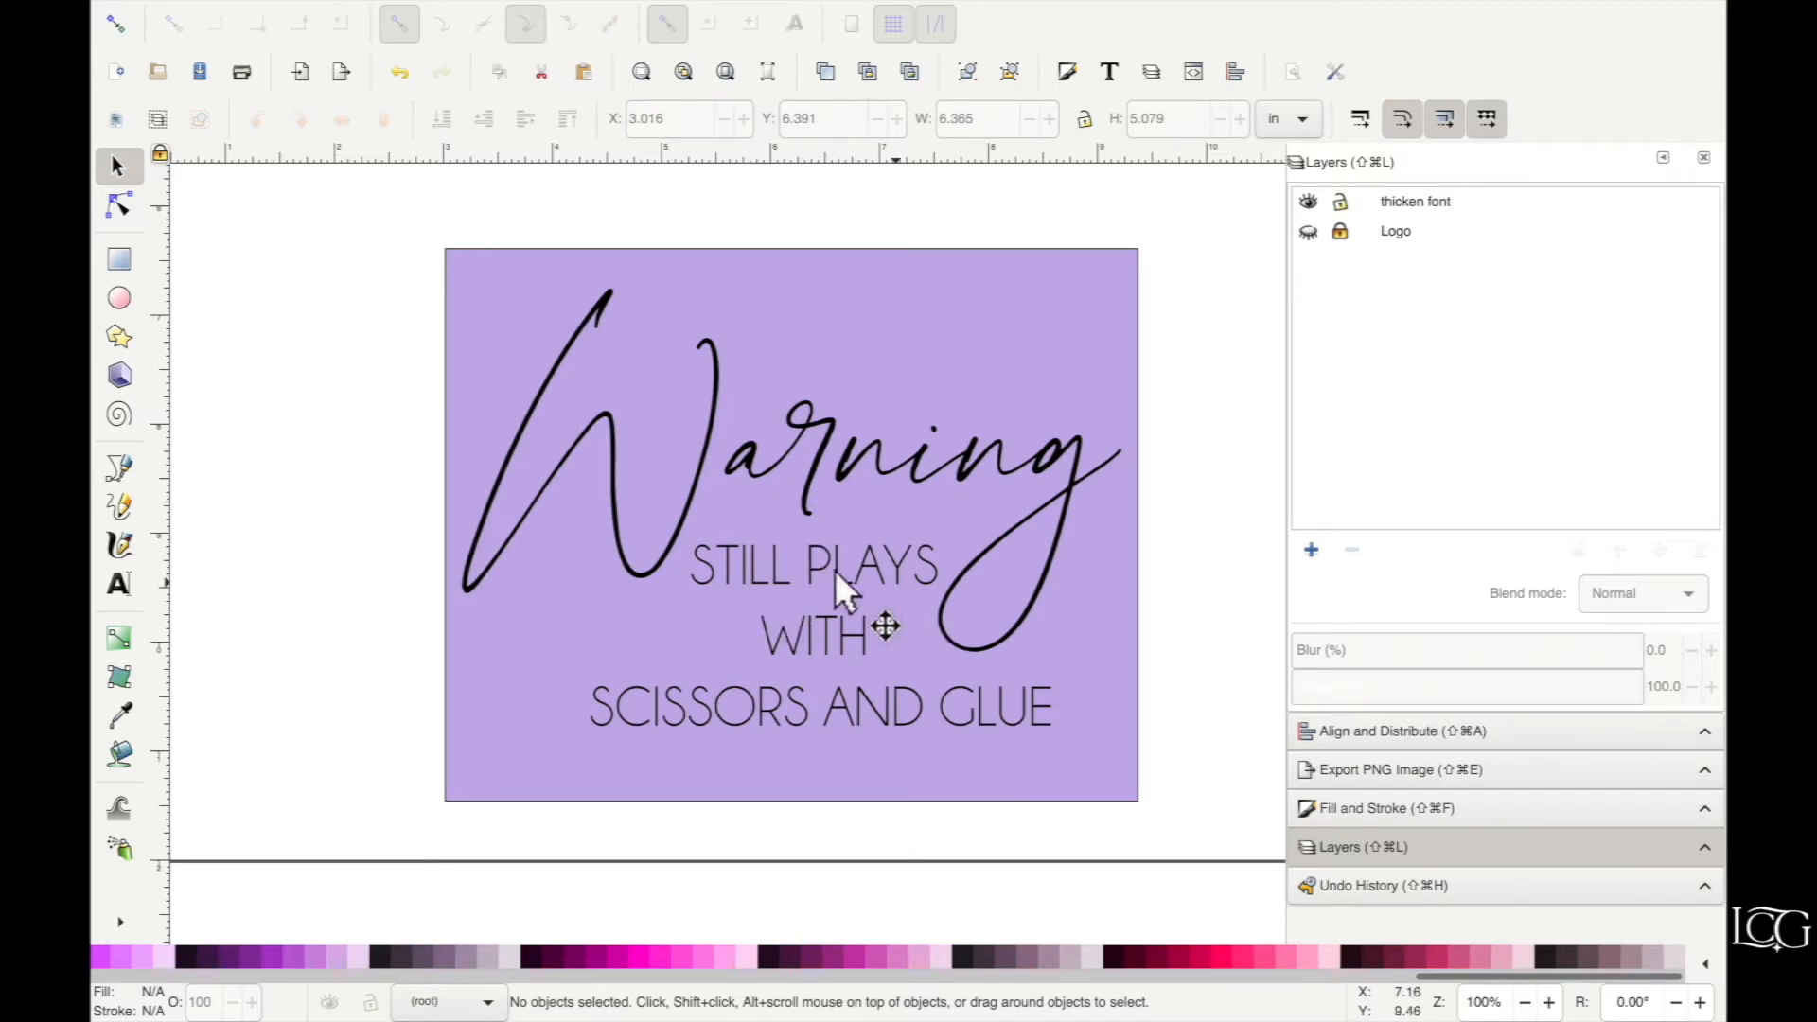
pyautogui.click(817, 632)
pyautogui.click(1143, 608)
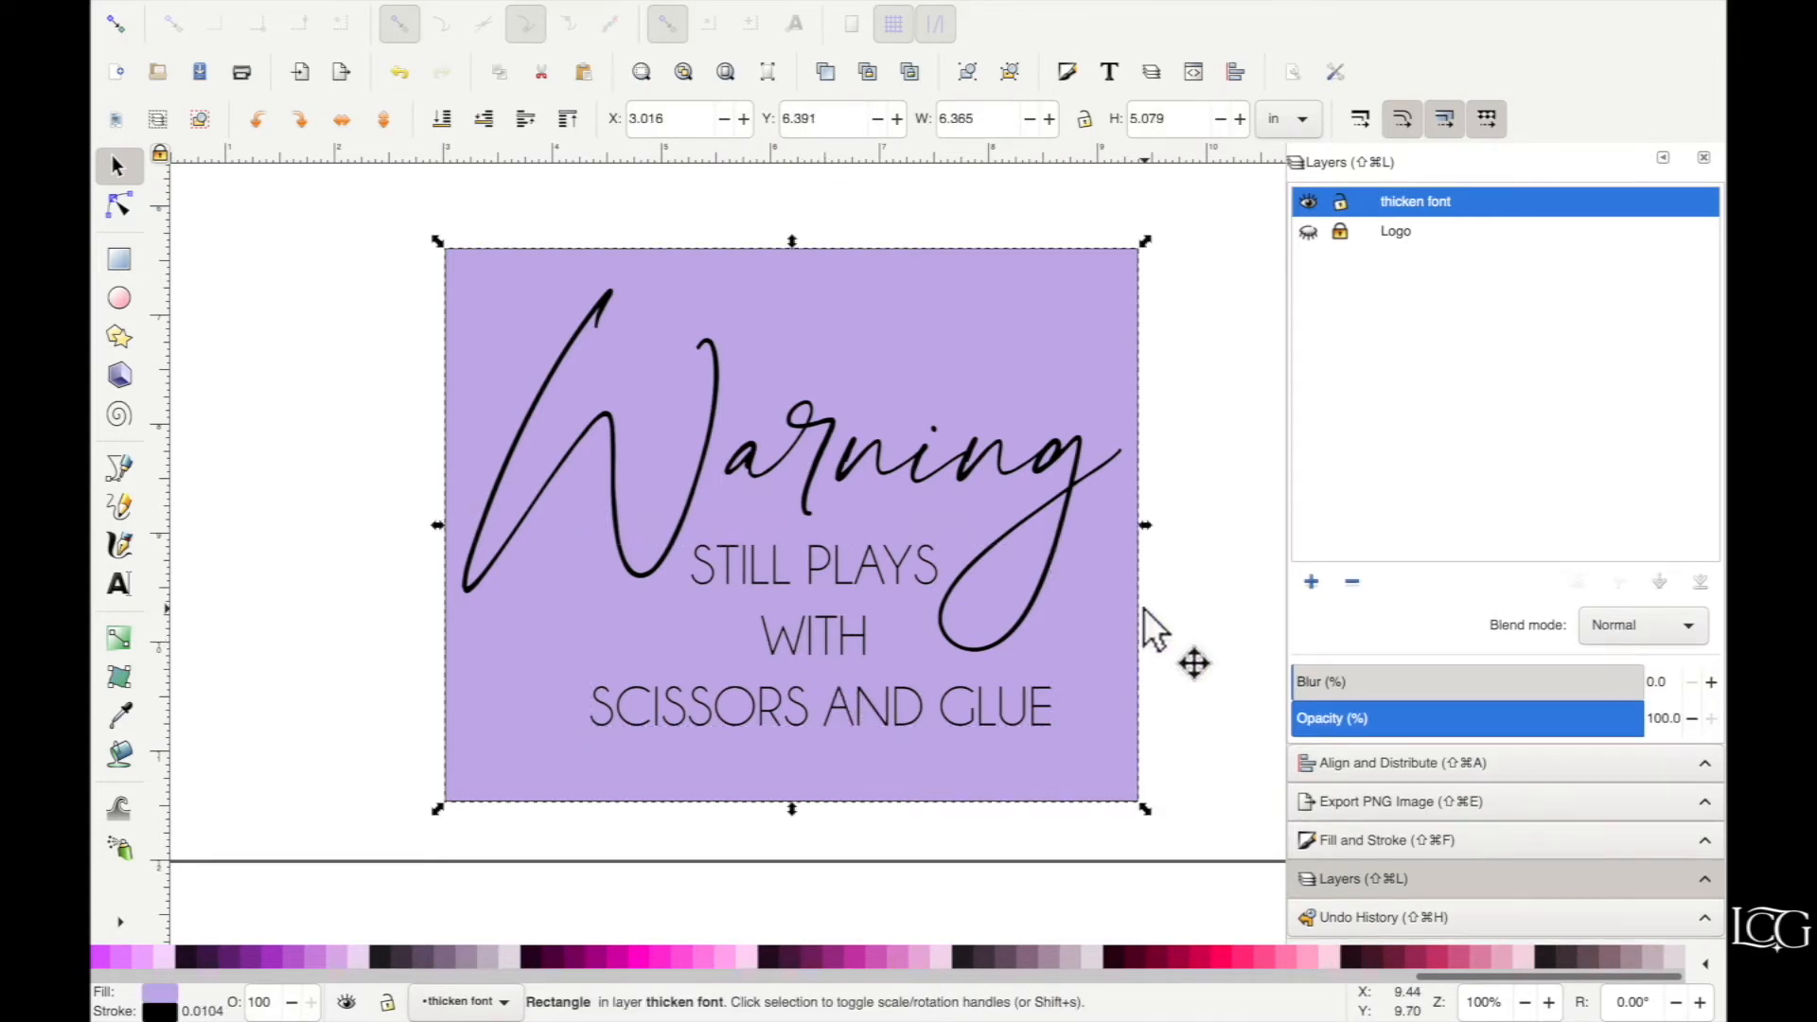
pyautogui.click(1174, 613)
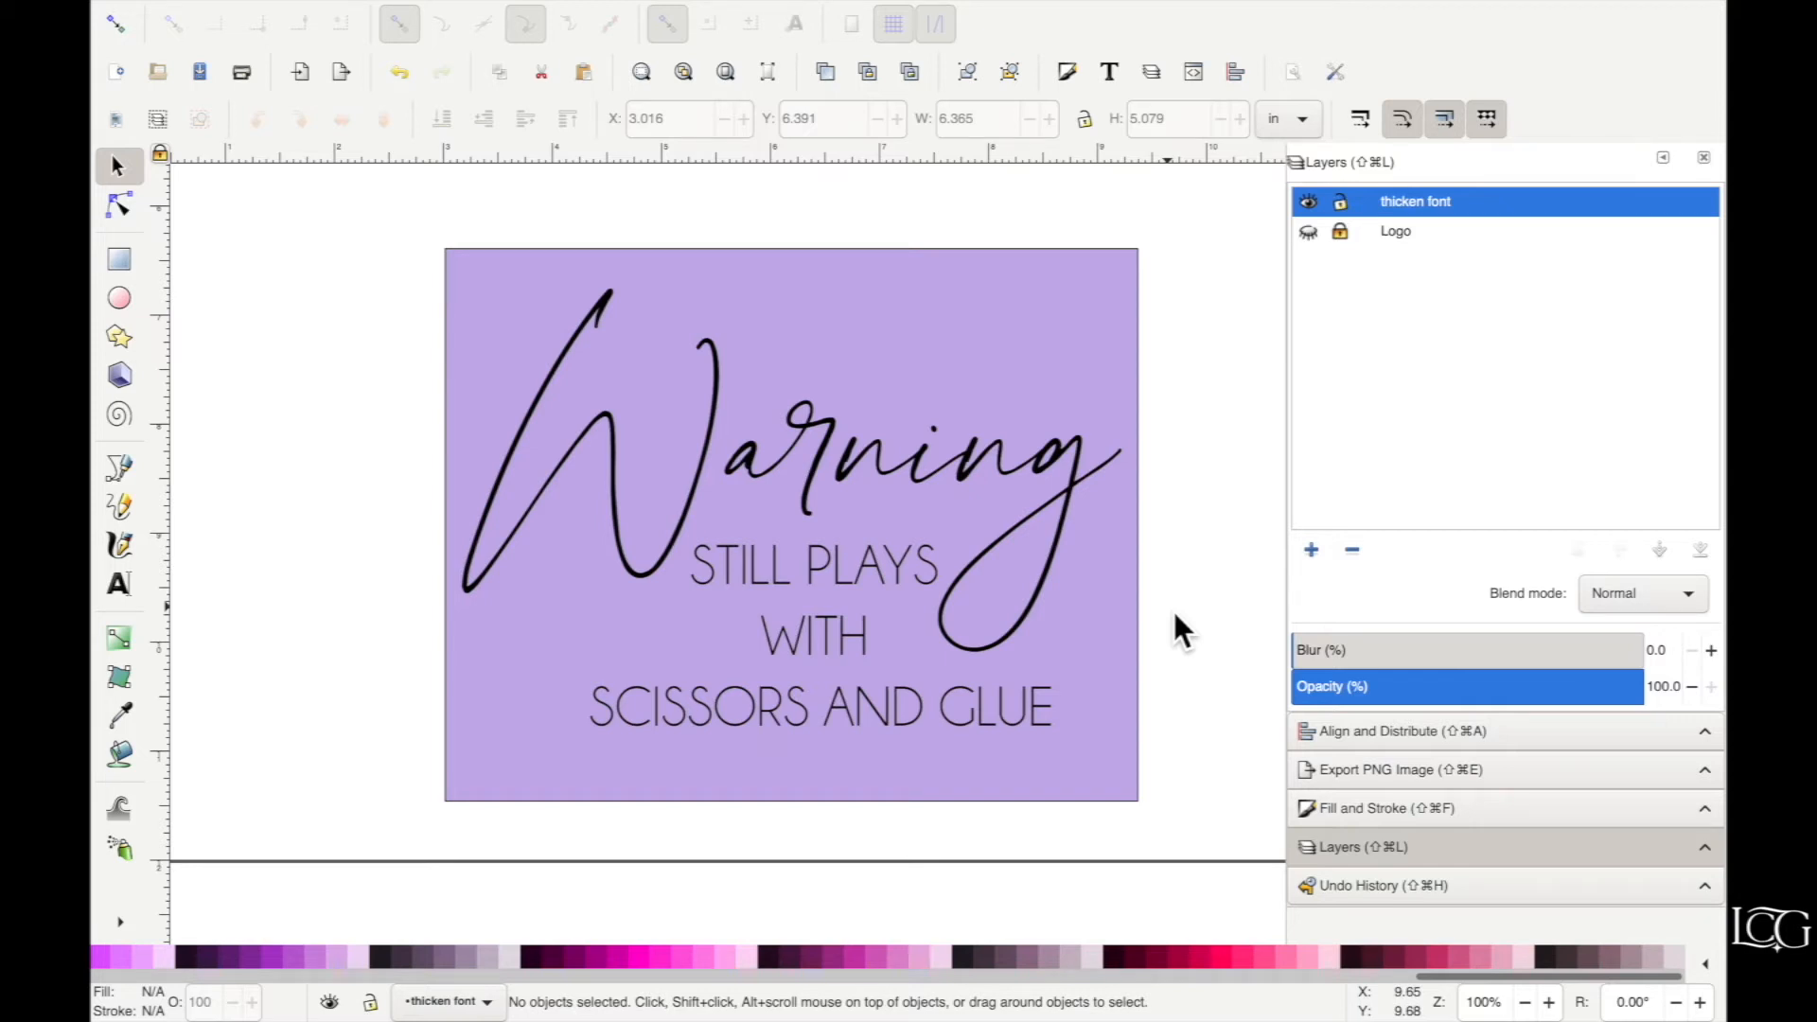
pyautogui.press('alt')
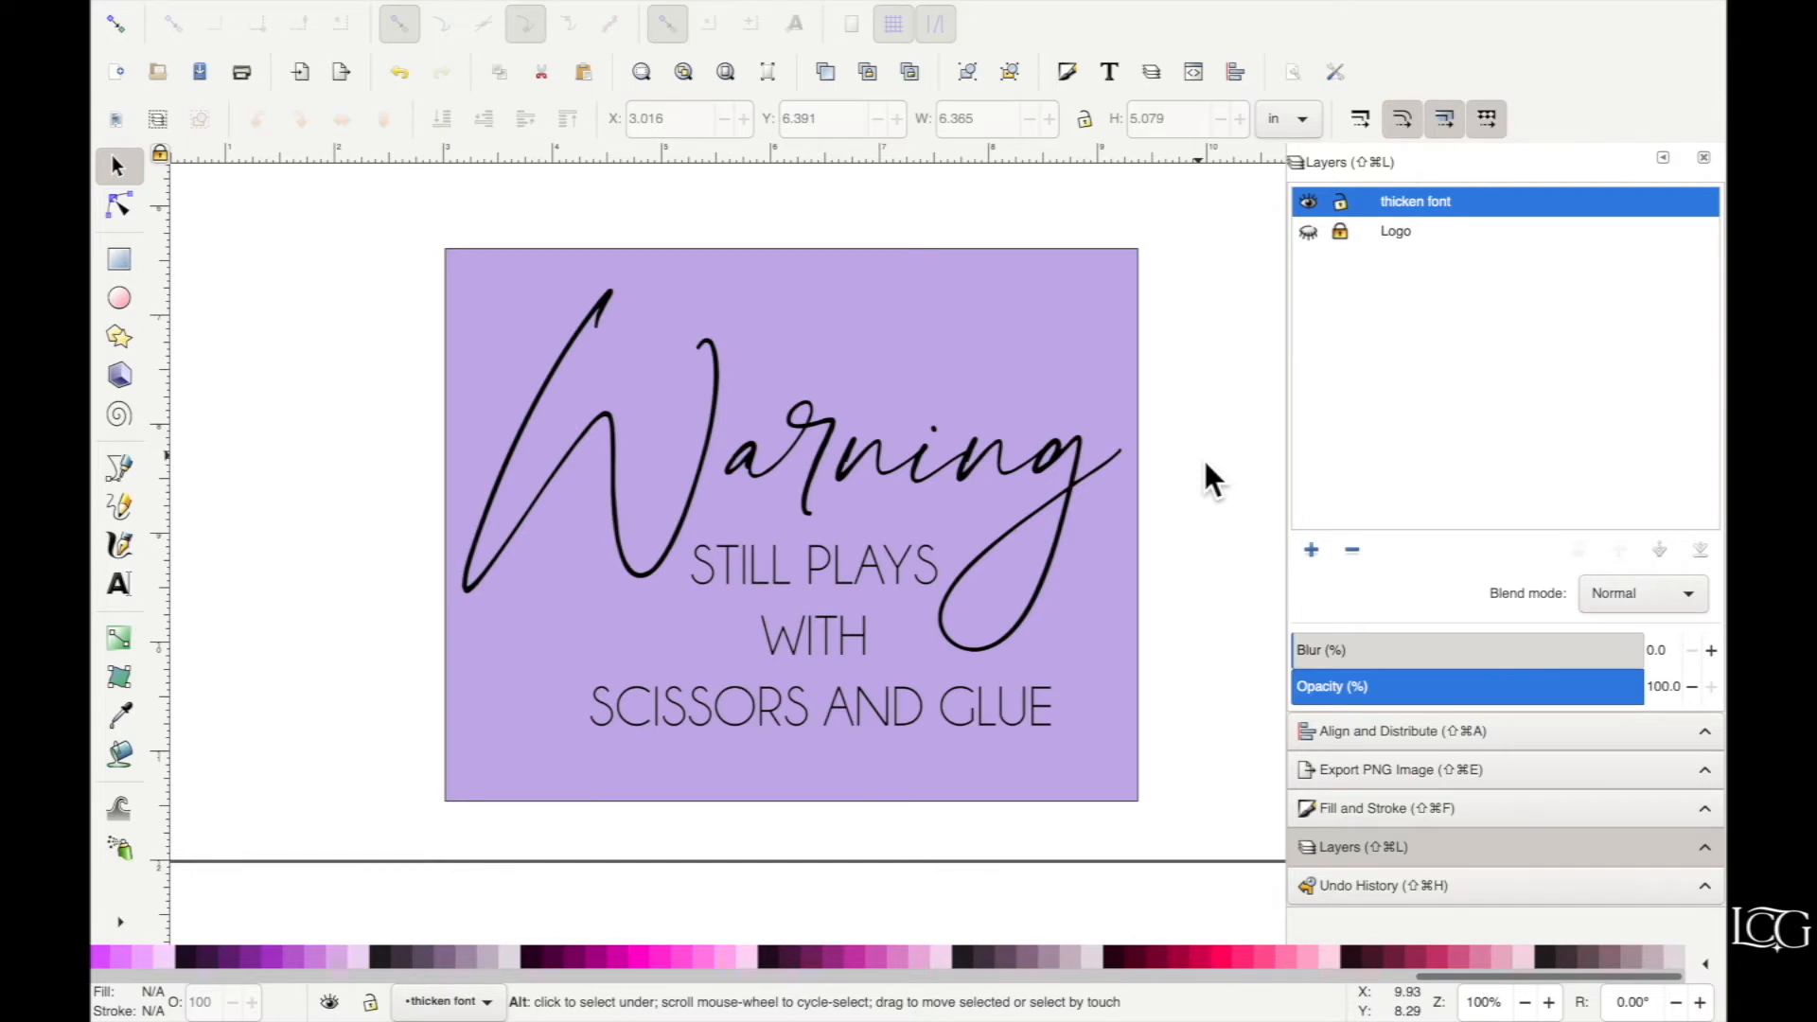
# Duplicate the whole purple sign with its texts and place the copy above the original without overlap.
pyautogui.press('-')
pyautogui.press('-')
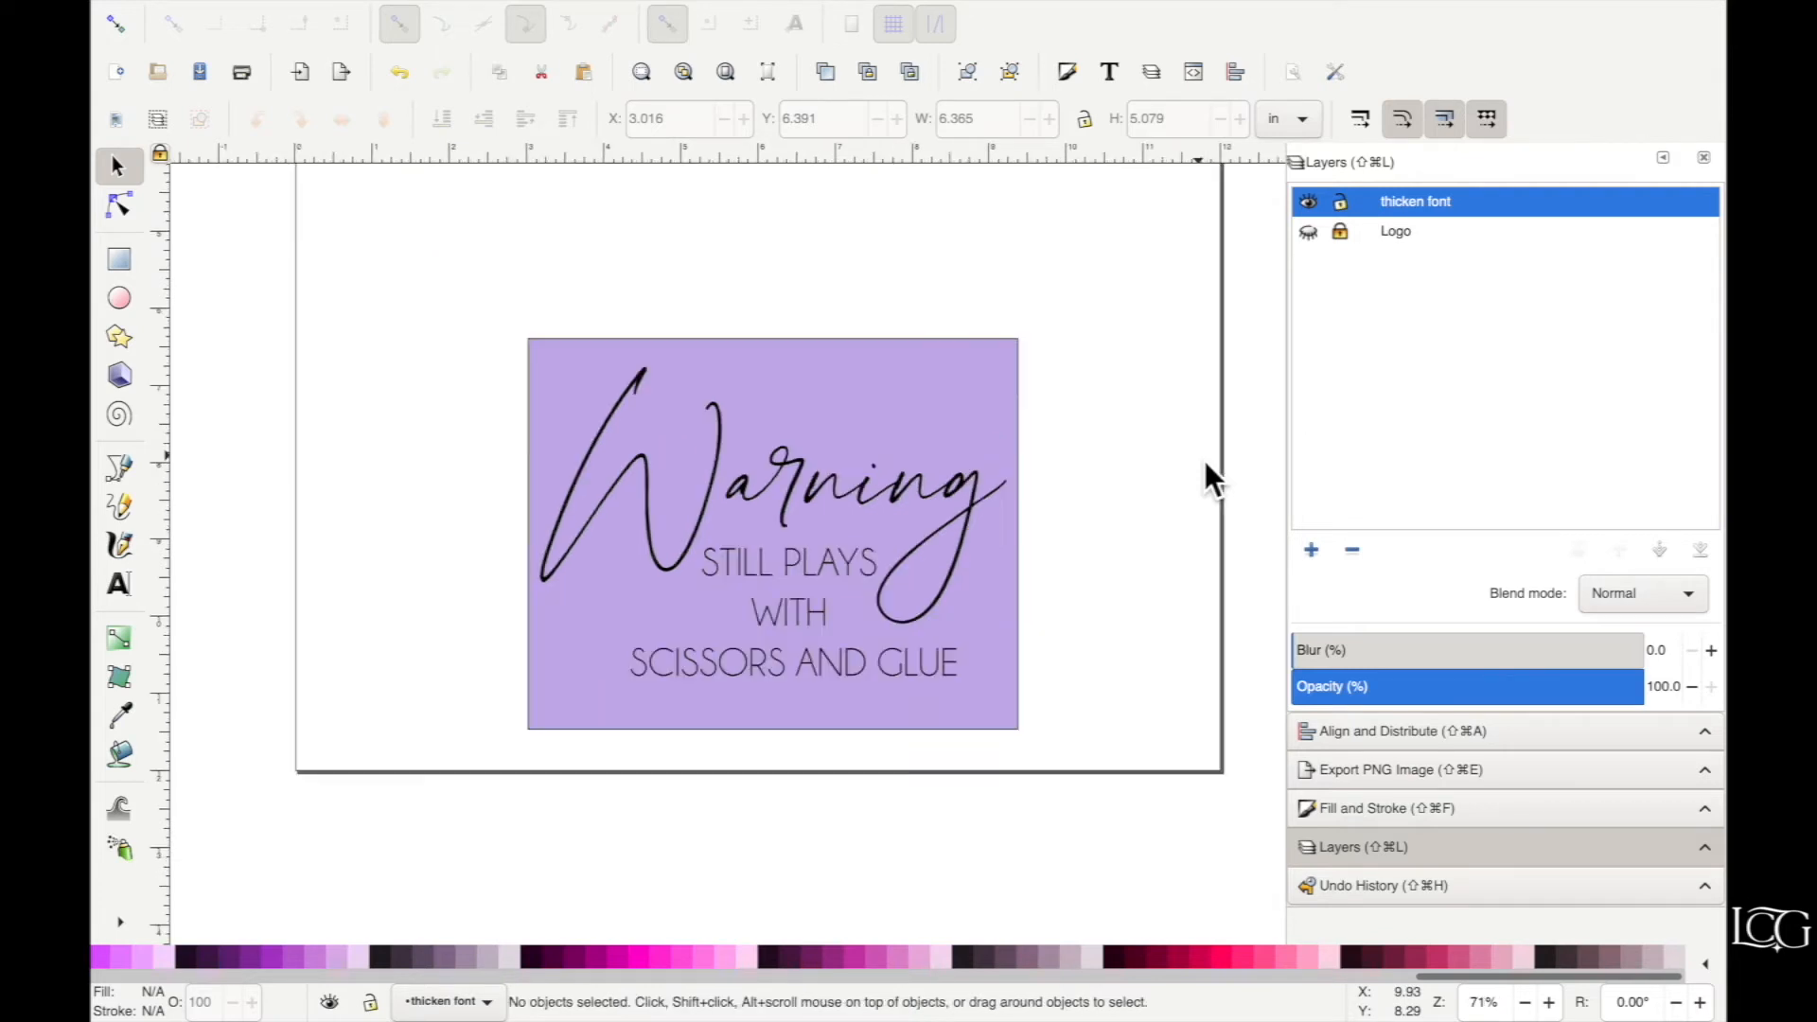
pyautogui.moveTo(540, 351); pyautogui.dragTo(999, 718)
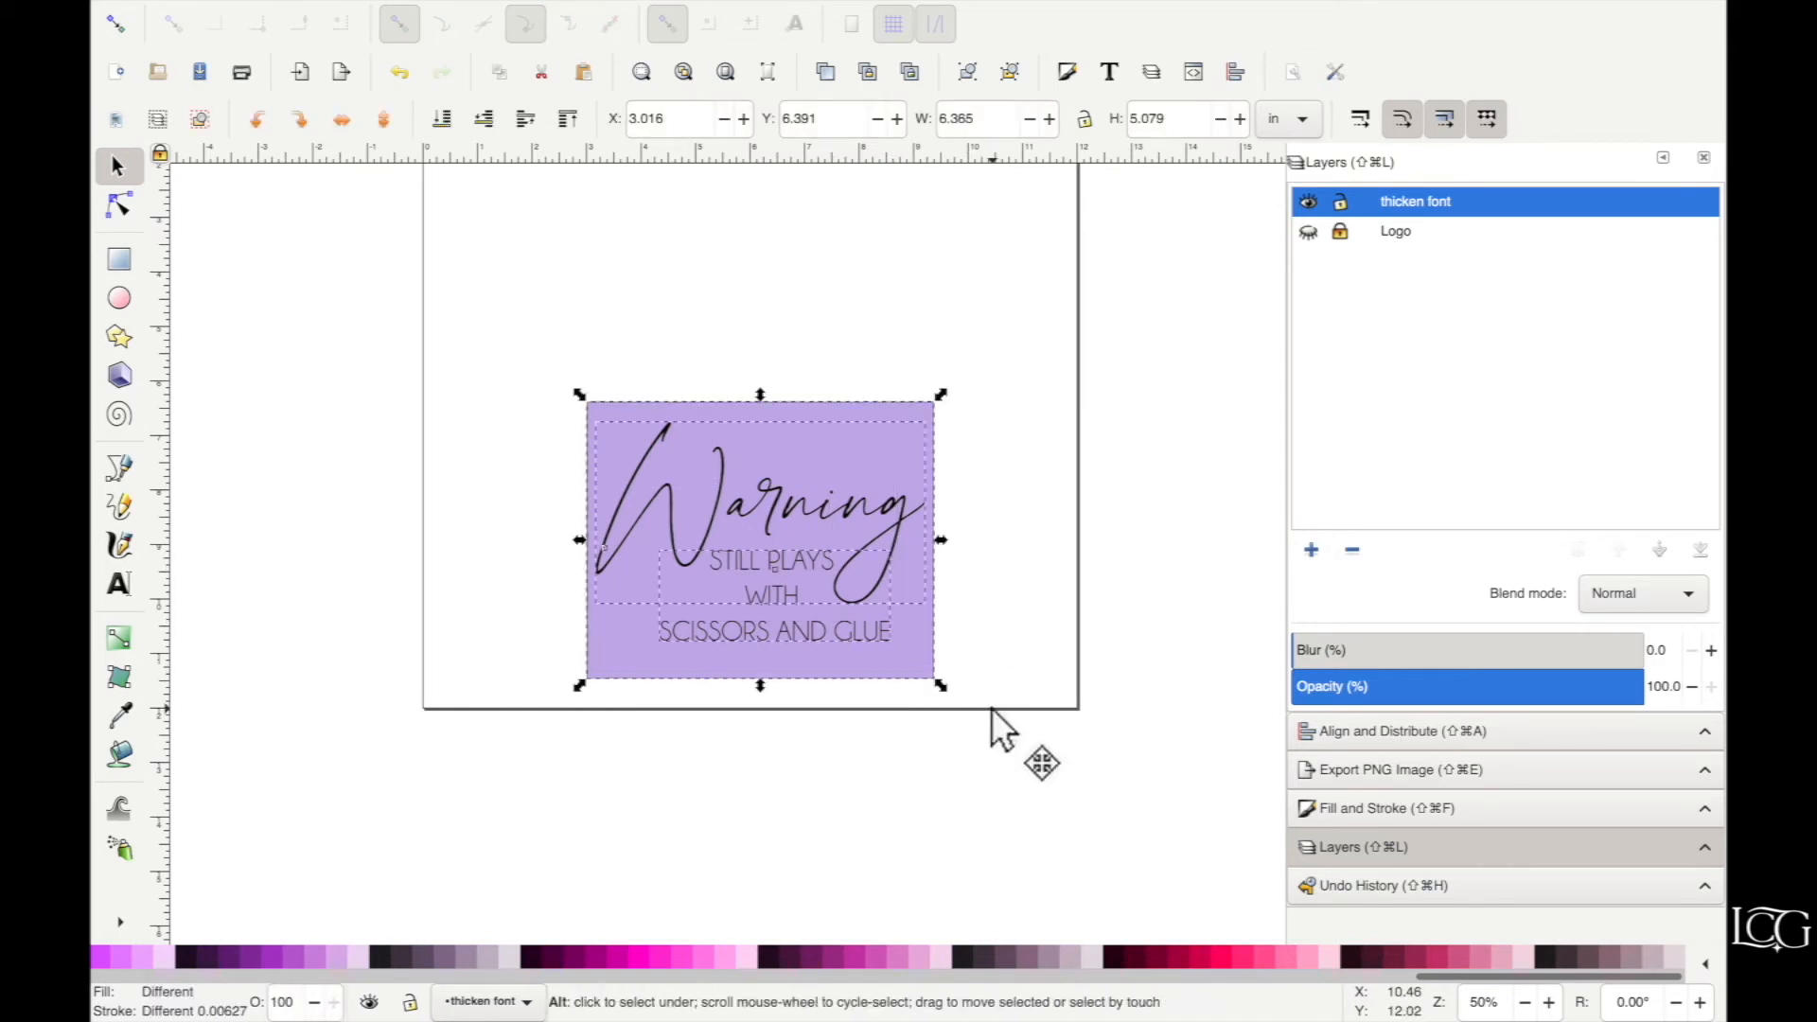
pyautogui.hotkey('ctrl', 'd')
pyautogui.moveTo(717, 494); pyautogui.dragTo(738, 269)
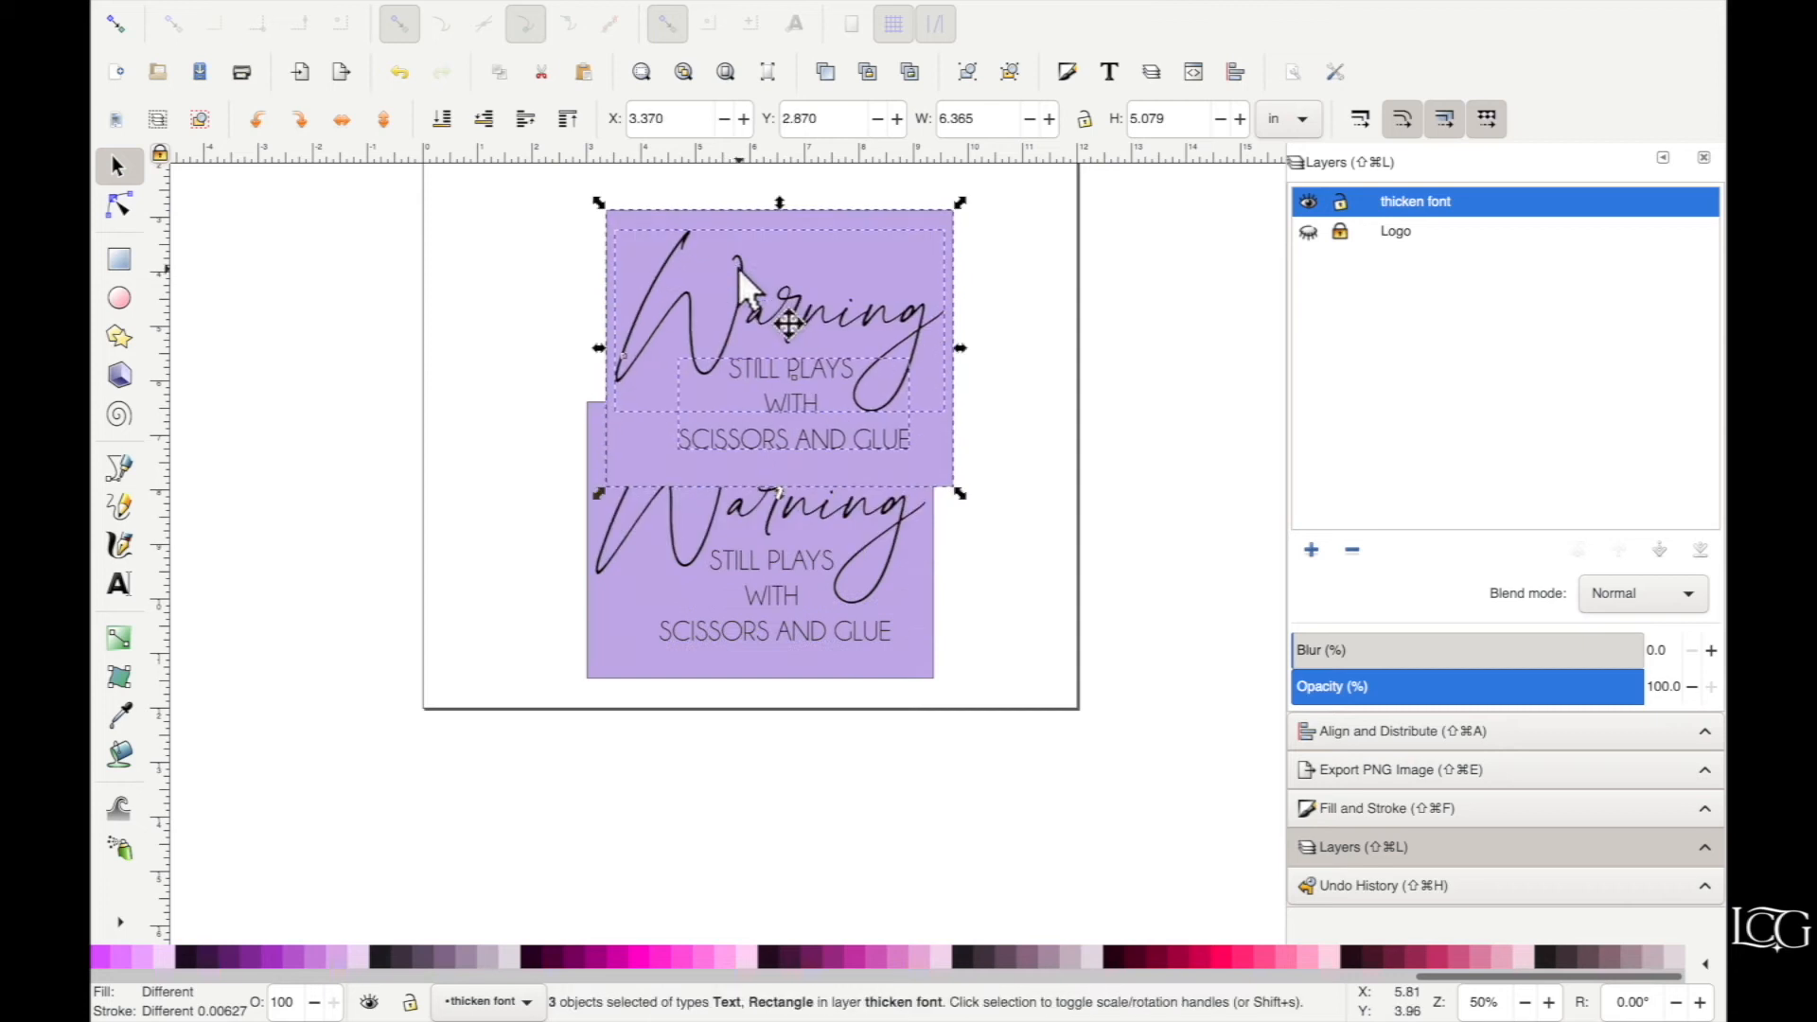
pyautogui.moveTo(724, 341); pyautogui.dragTo(710, 150)
pyautogui.press('Escape')
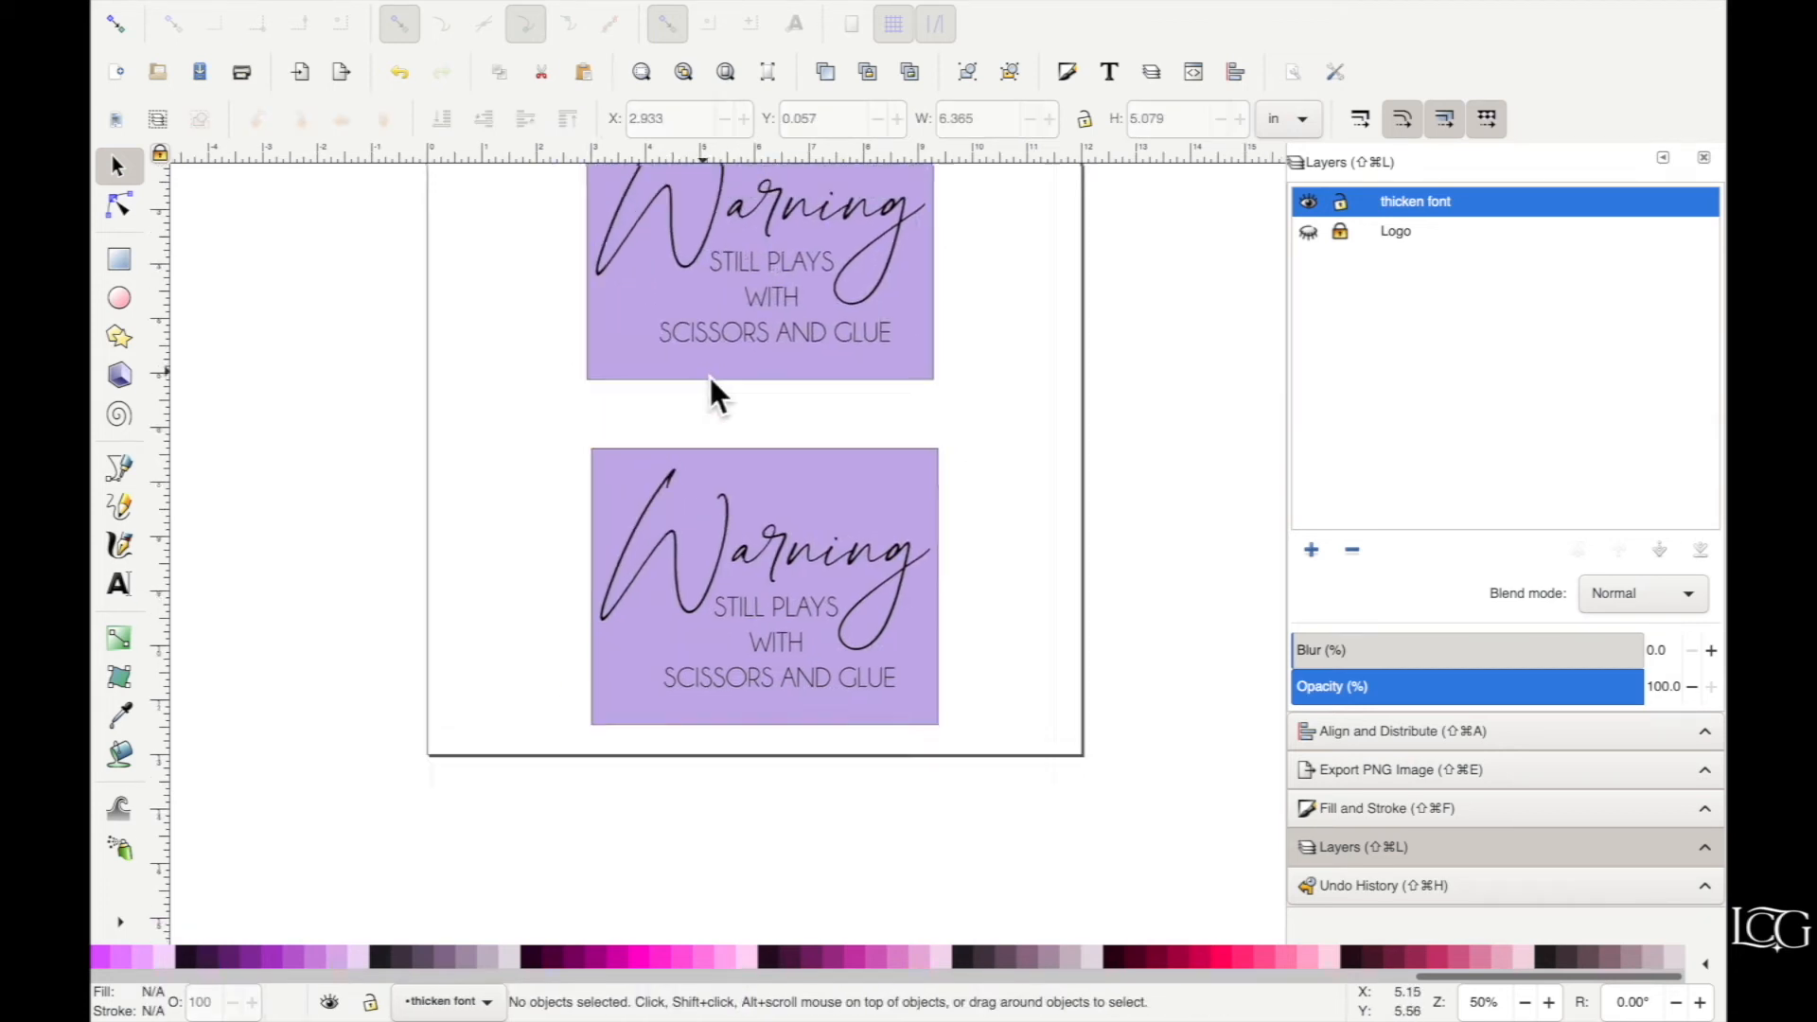
# Try adding sample text on the blank canvas beside the upper sign.
pyautogui.scroll(2, 710, 378)
pyautogui.scroll(2, 710, 378)
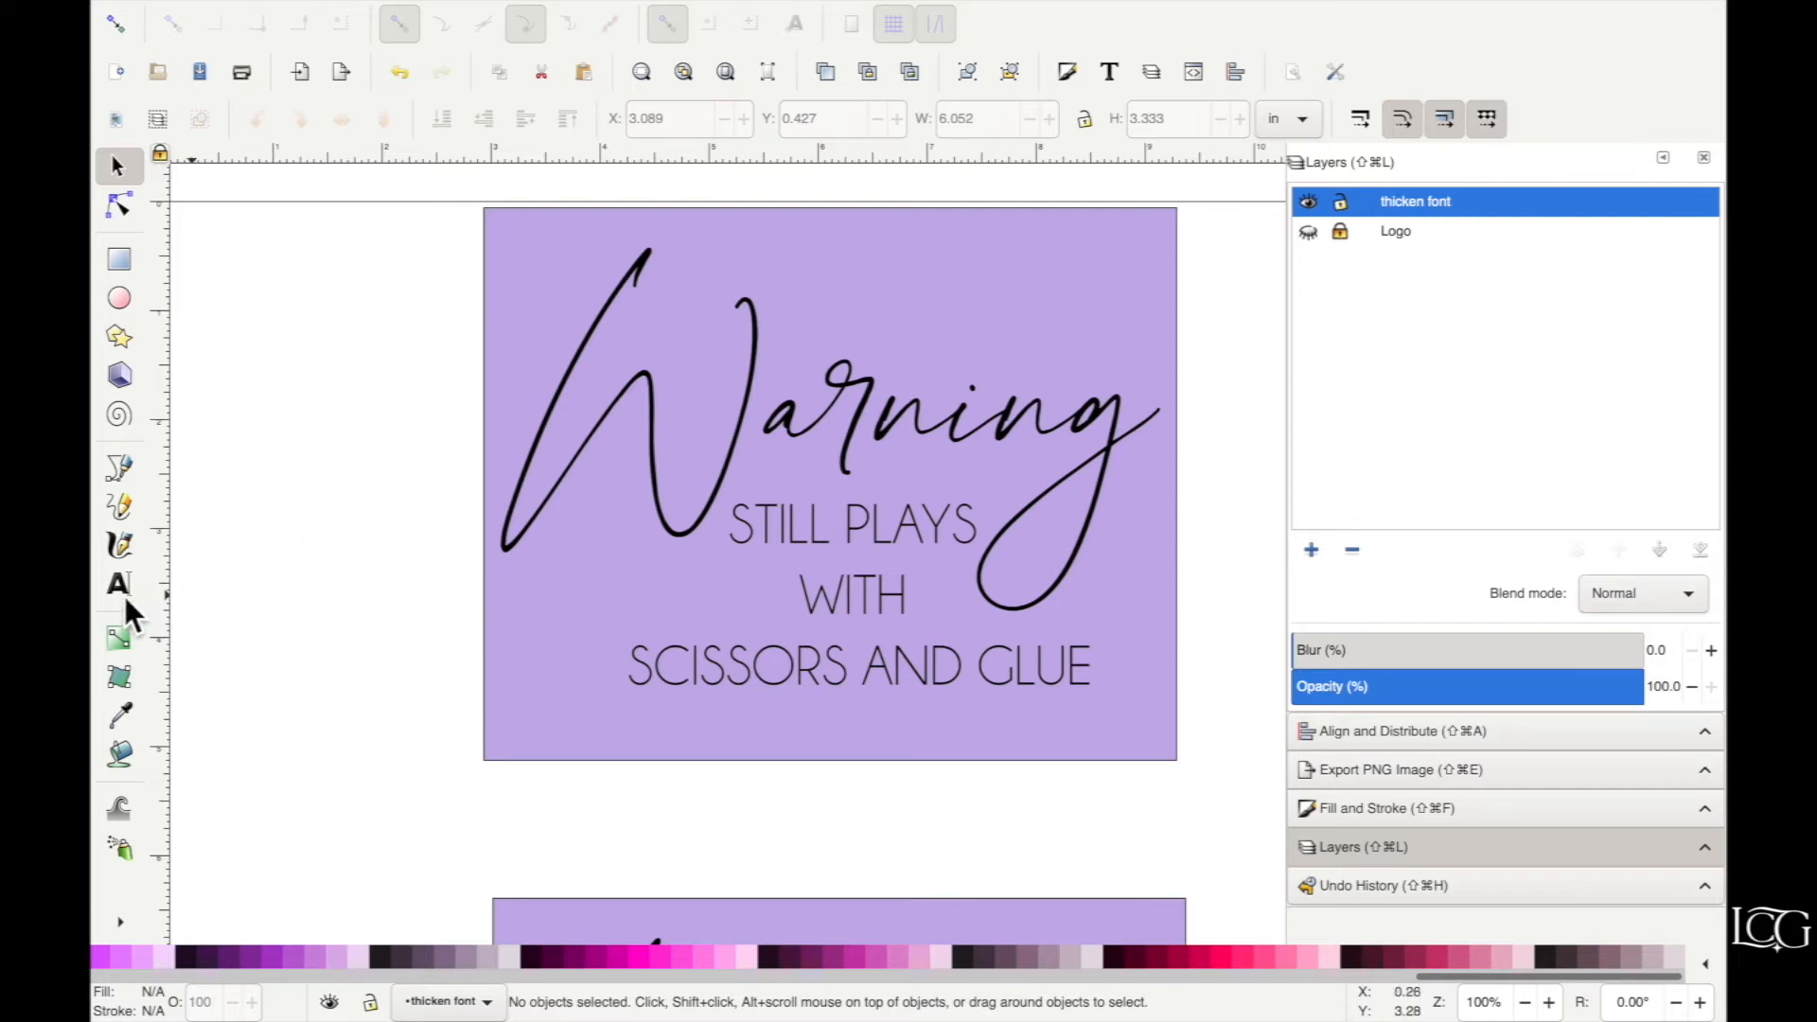
pyautogui.press('t')
pyautogui.click(295, 419)
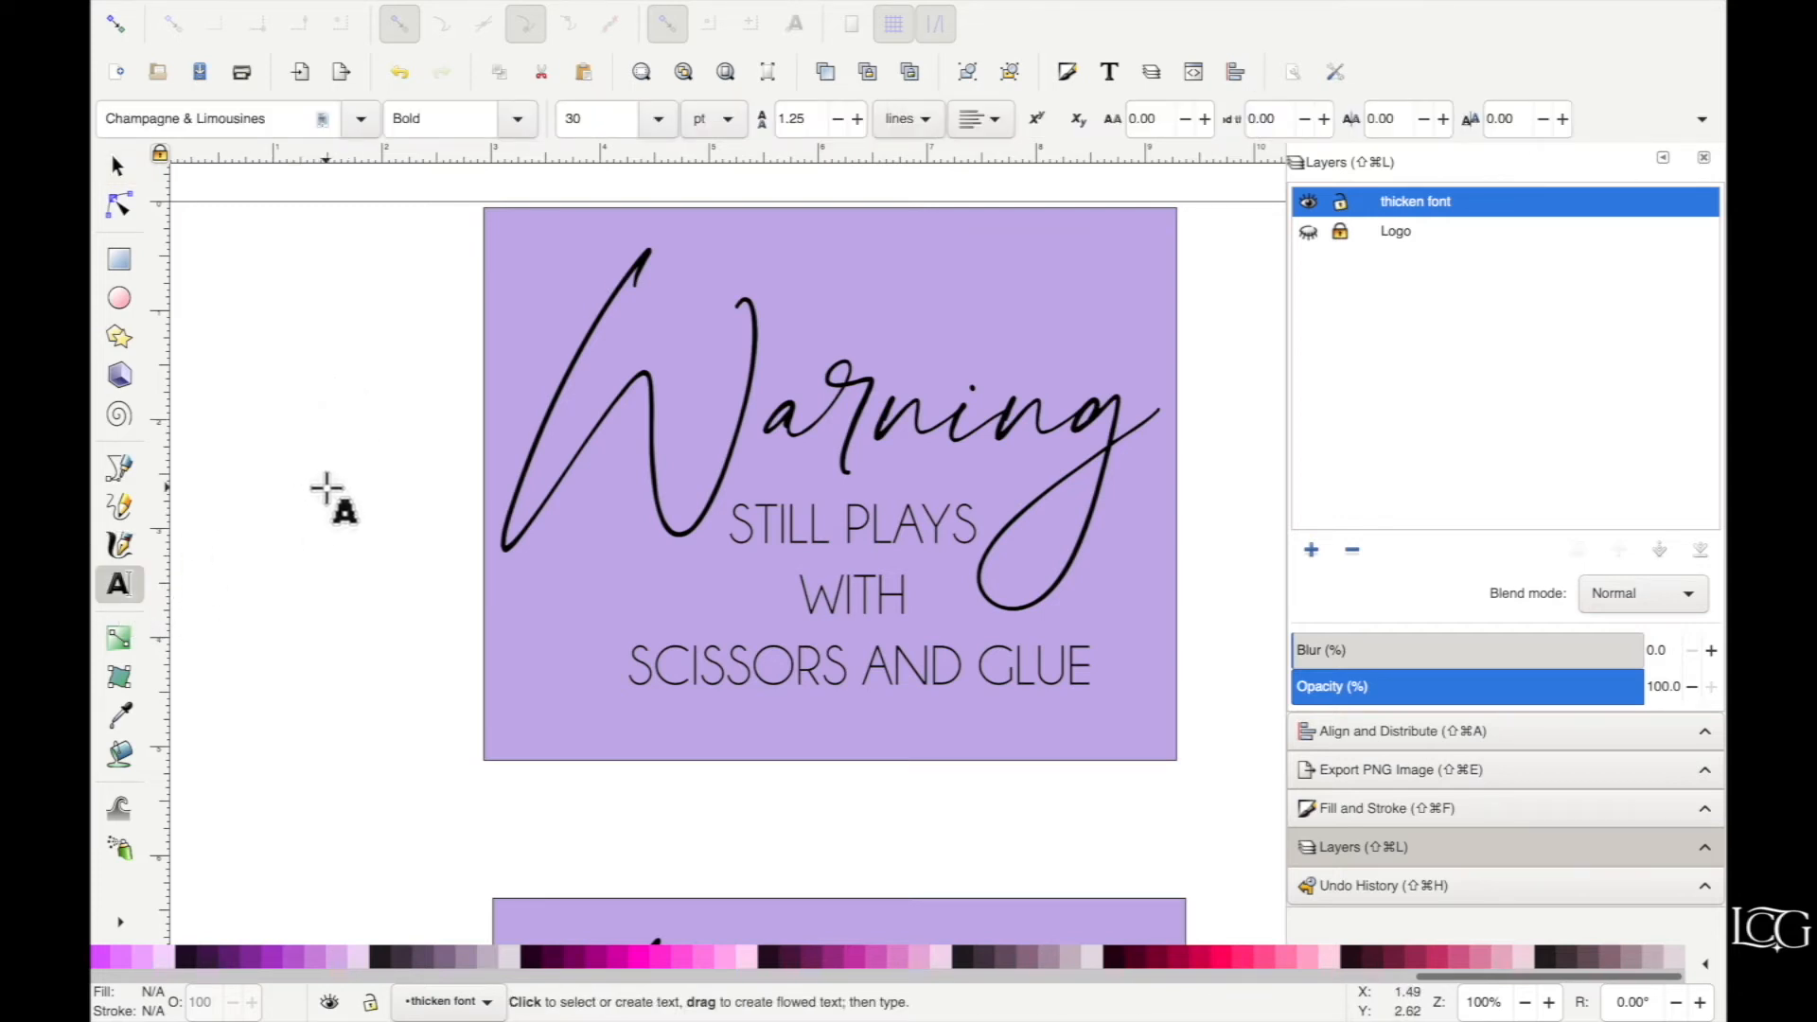
pyautogui.write('vghrfgsf')
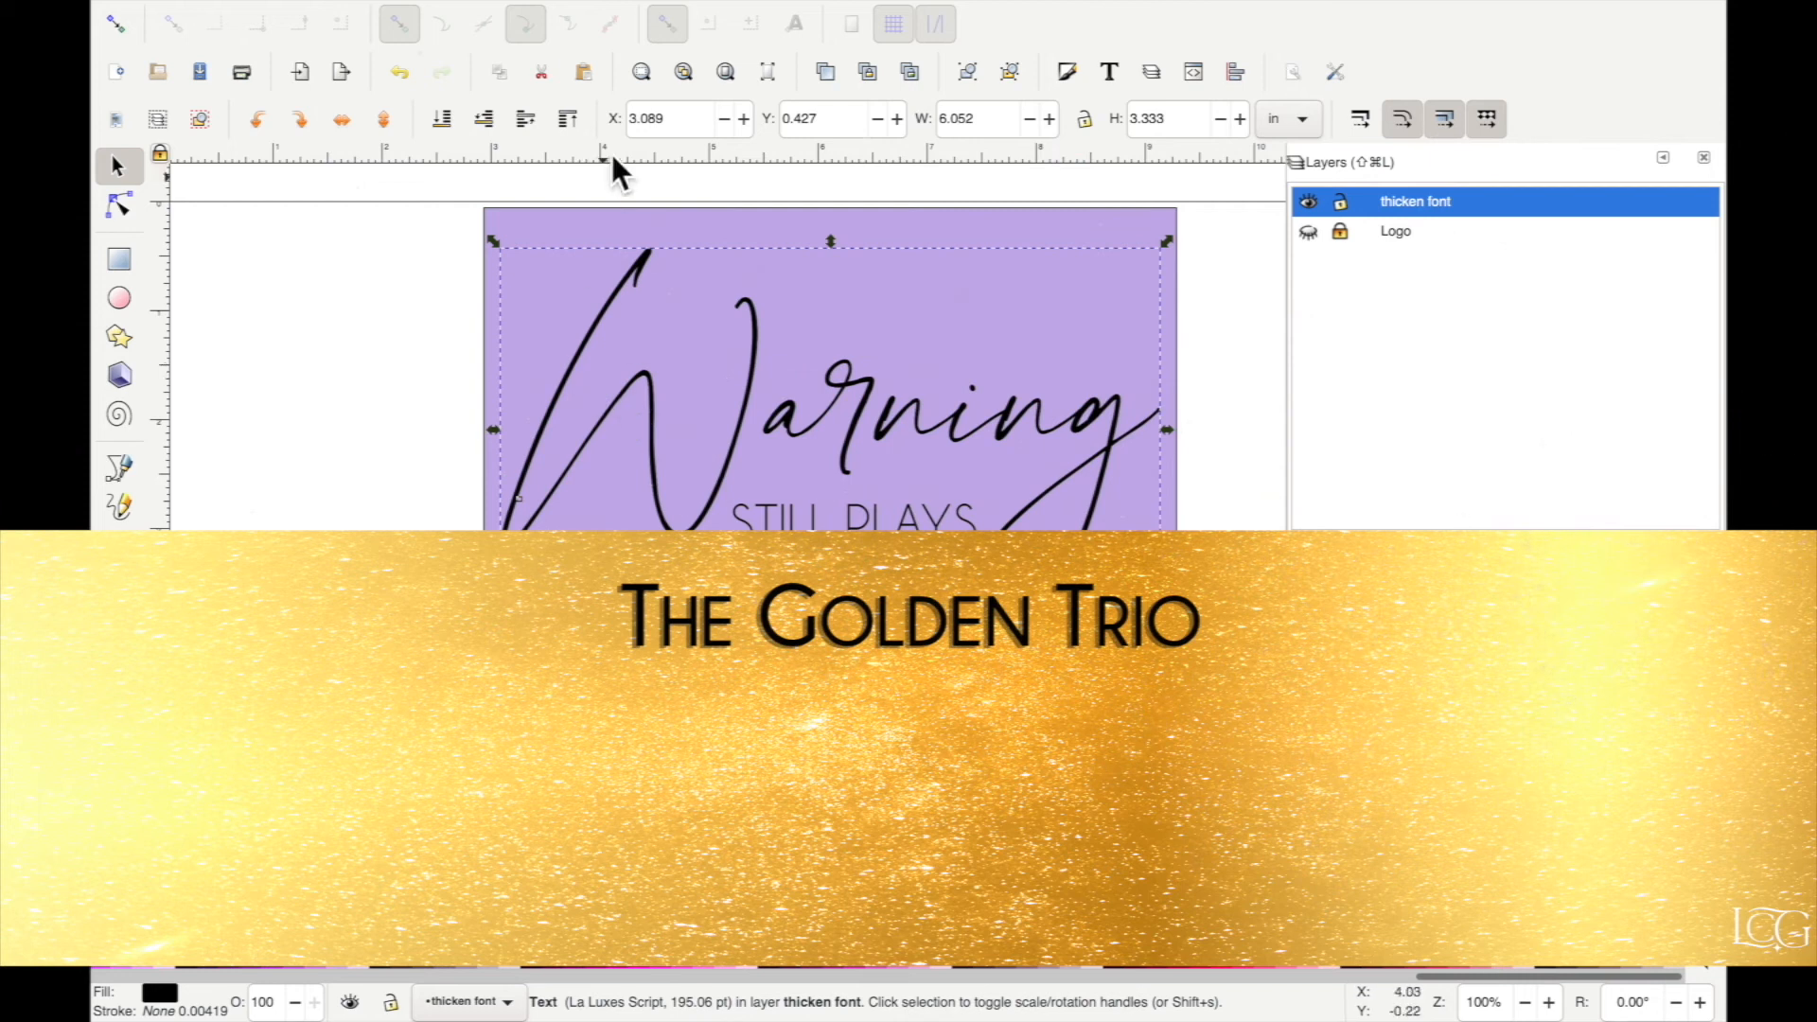
# Convert the upper sign's "Warning" text to paths and ungroup its letters.
pyautogui.moveTo(651, 3)
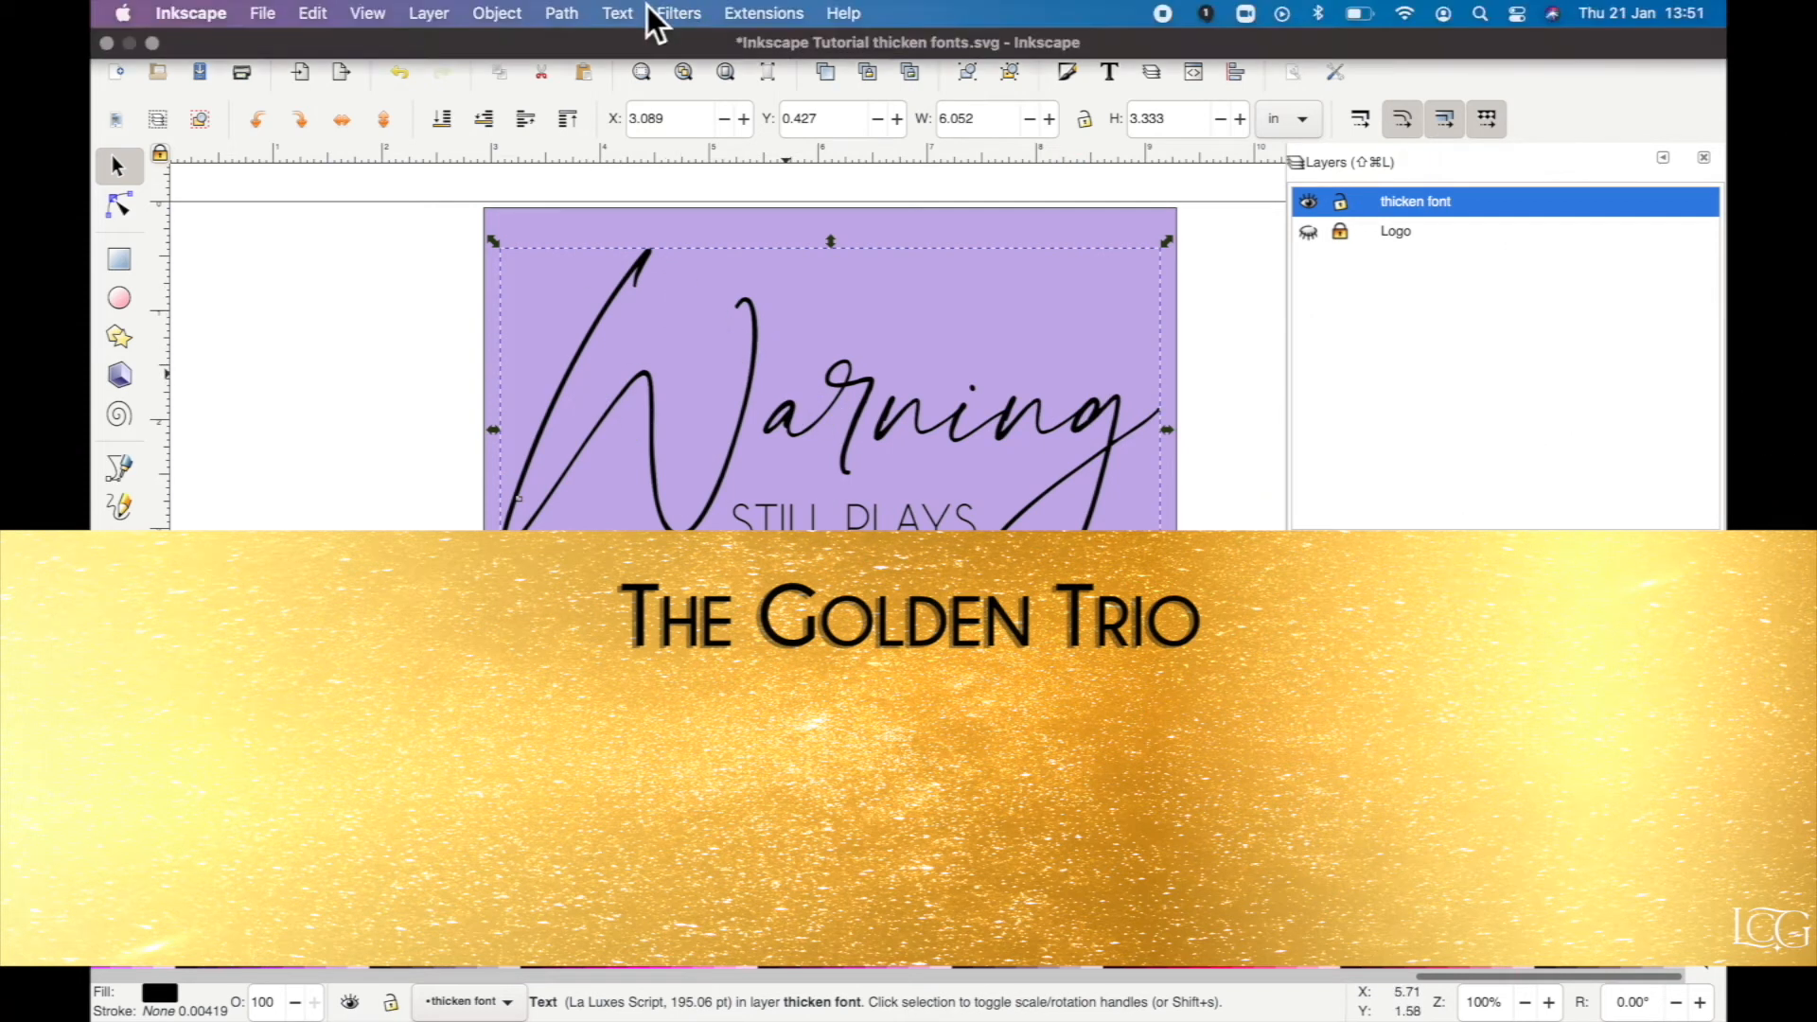
pyautogui.click(560, 15)
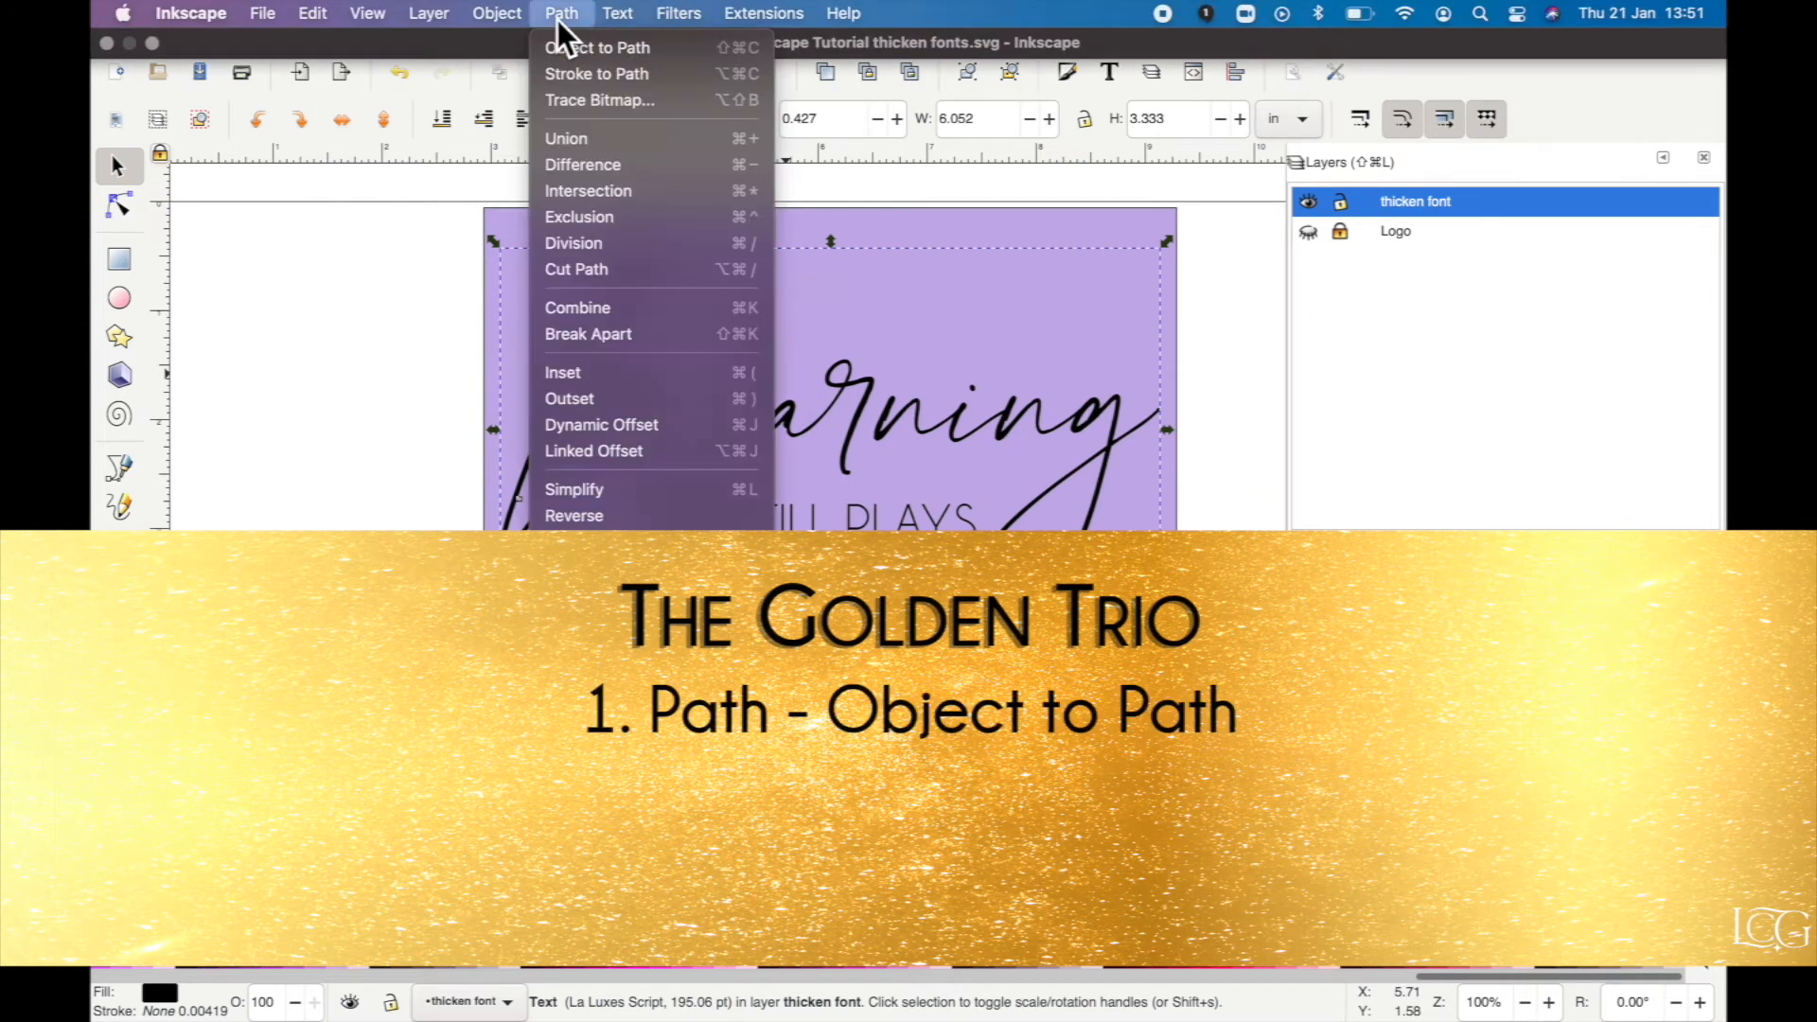
pyautogui.click(593, 52)
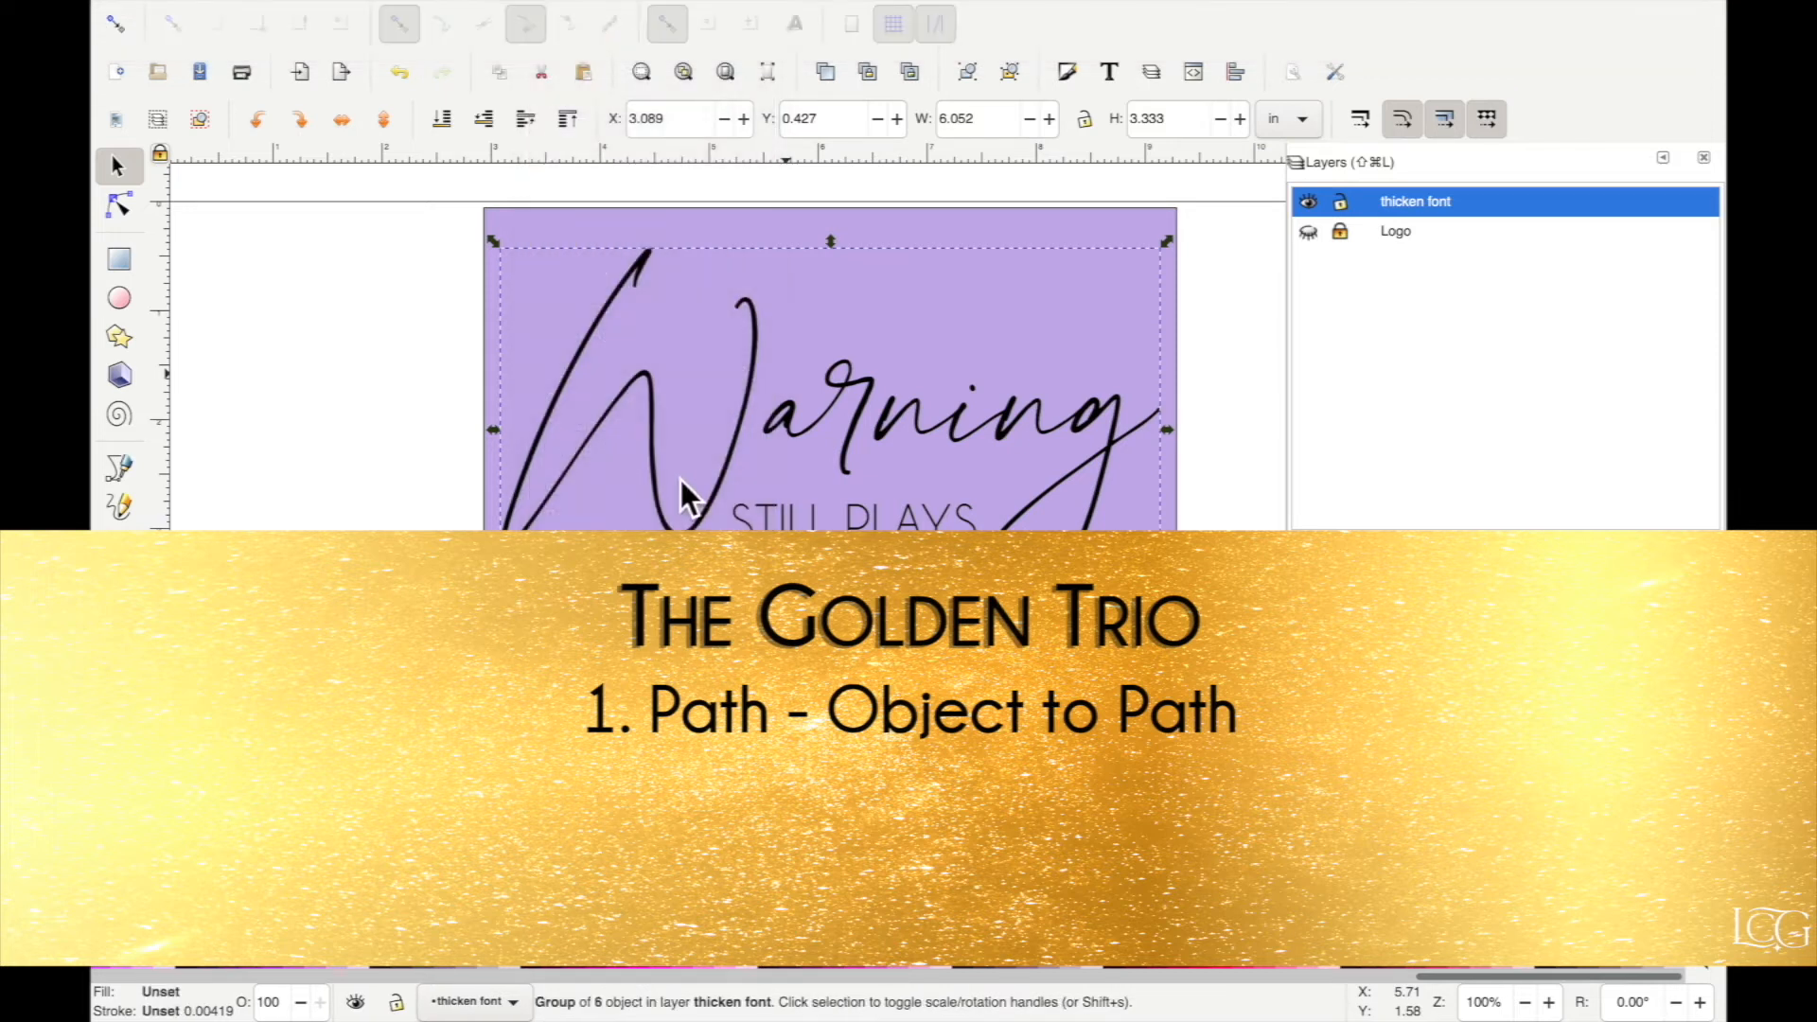
pyautogui.moveTo(663, 3)
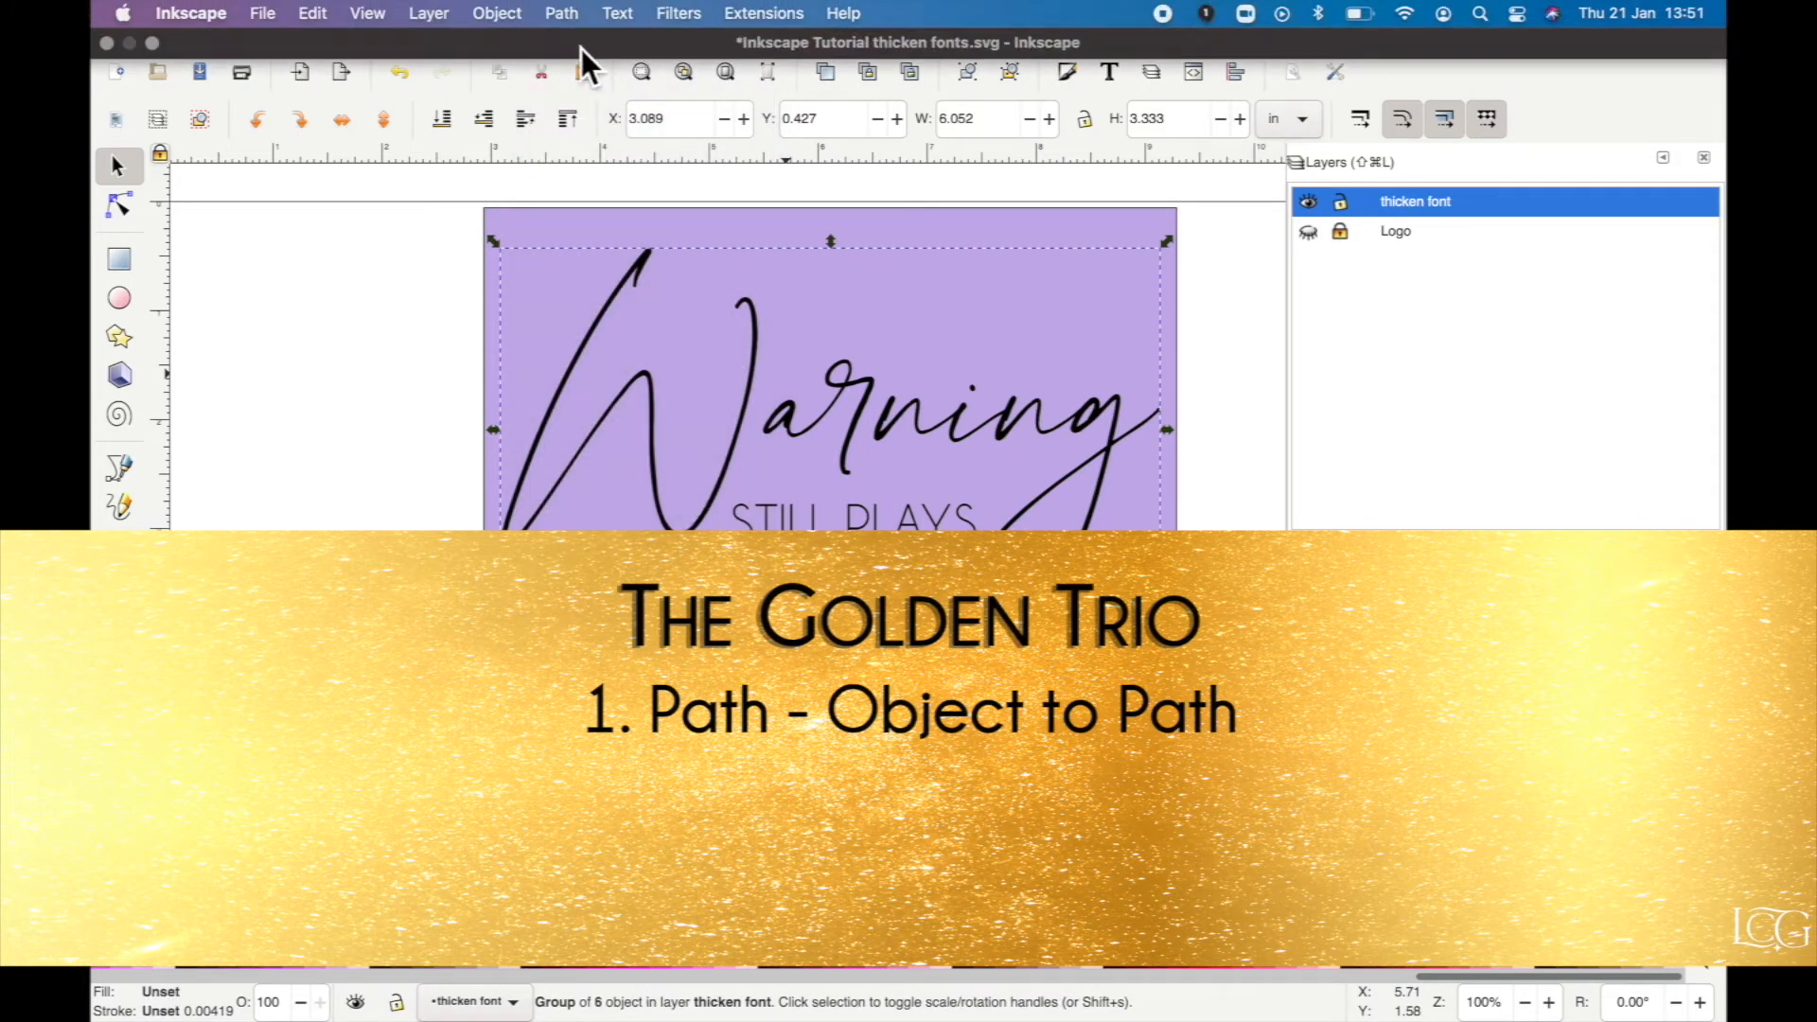
pyautogui.click(499, 19)
pyautogui.click(514, 256)
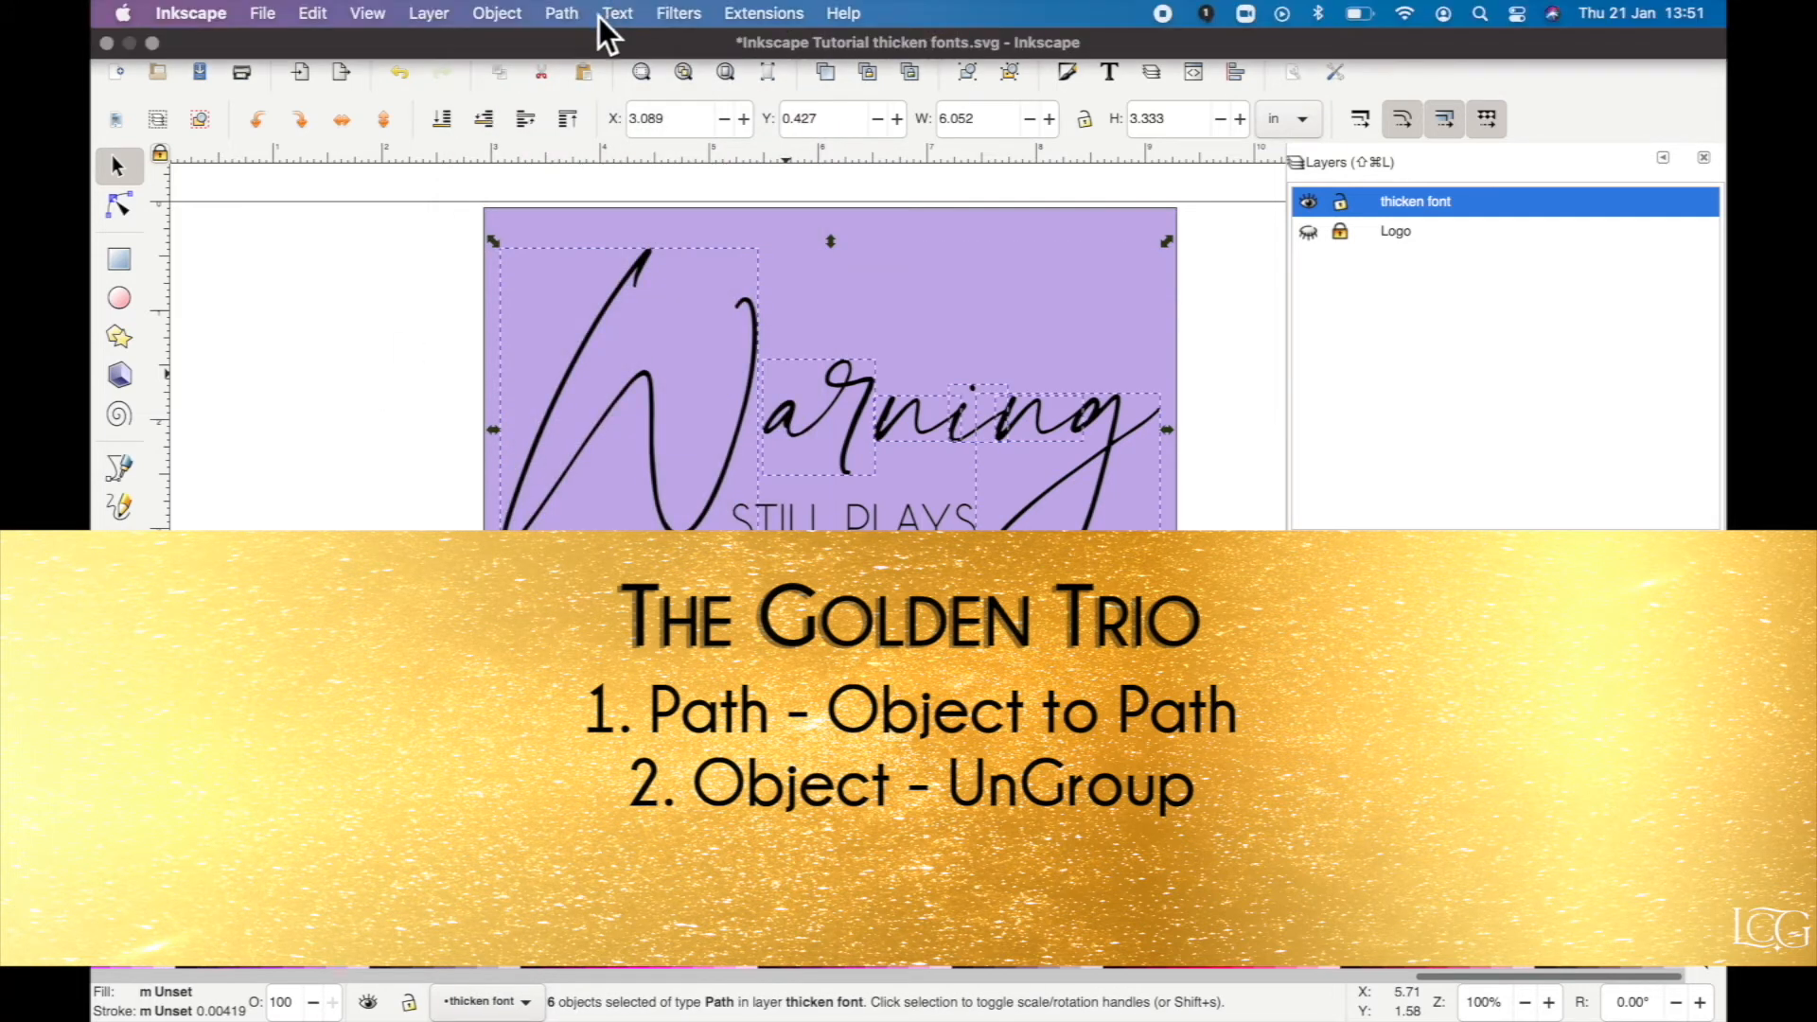
# Union the six "Warning" letters into a single path and deselect it.
pyautogui.click(568, 14)
pyautogui.click(583, 139)
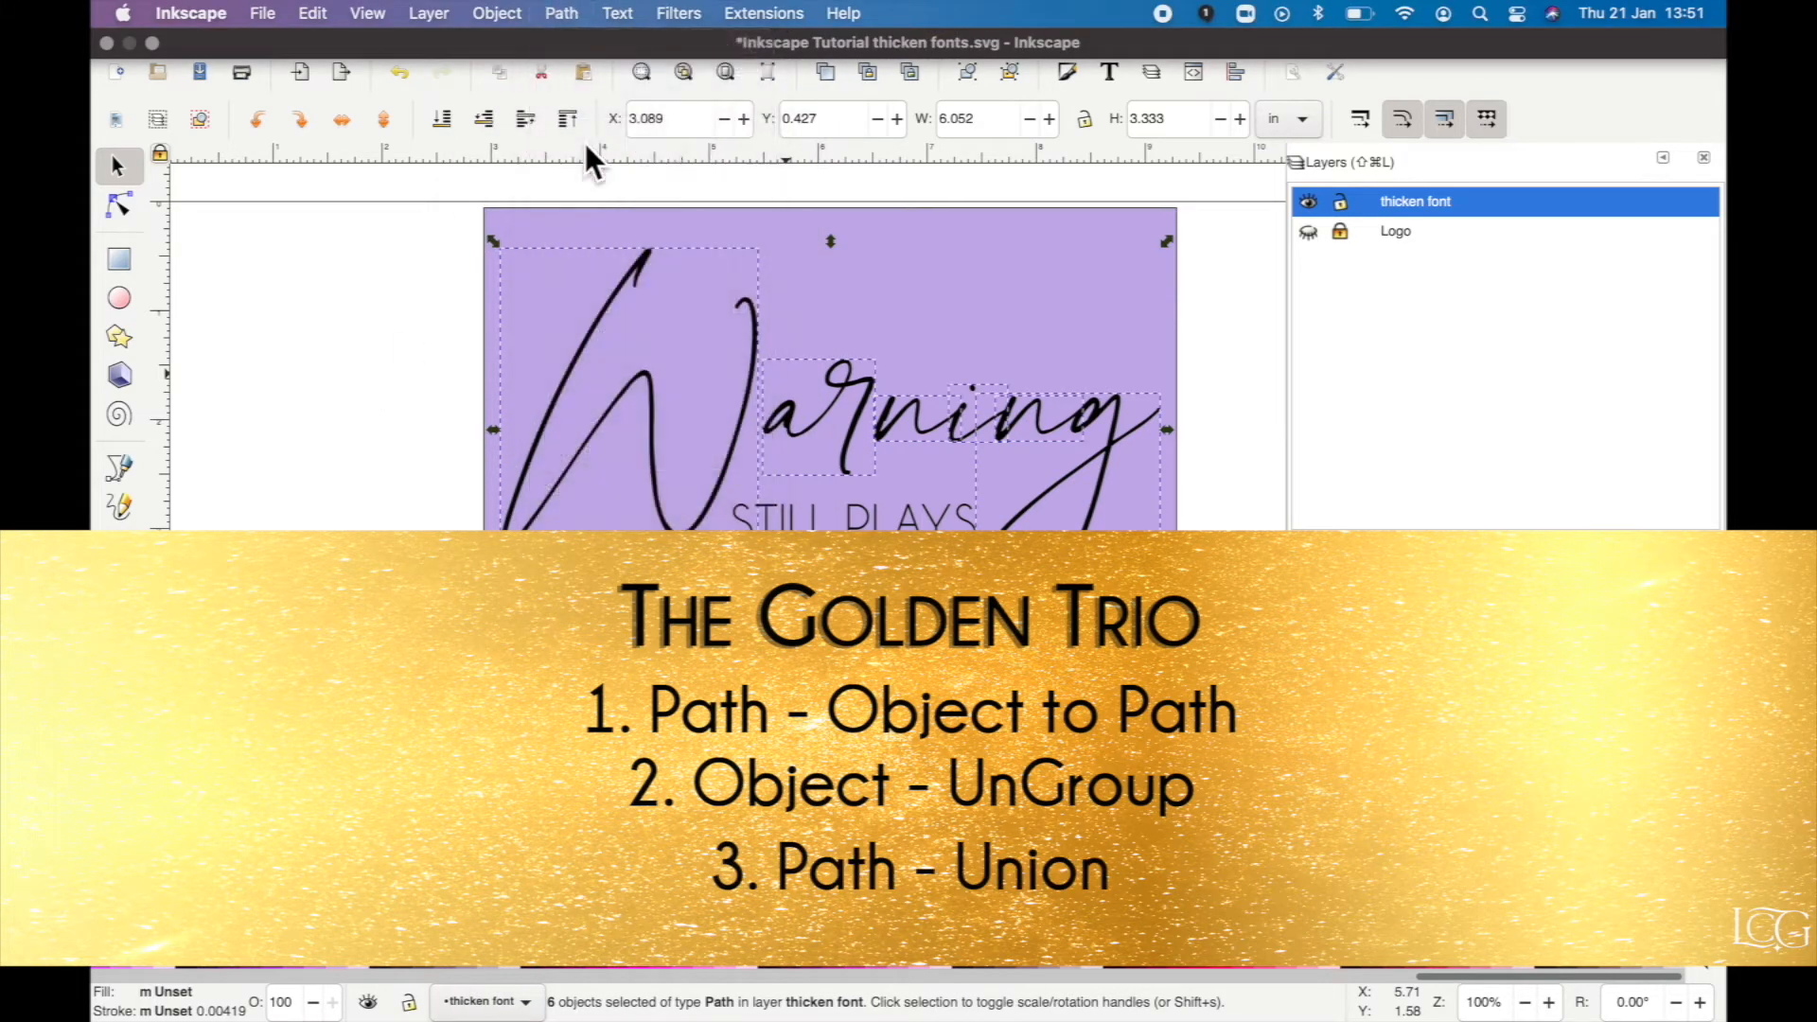
pyautogui.click(376, 408)
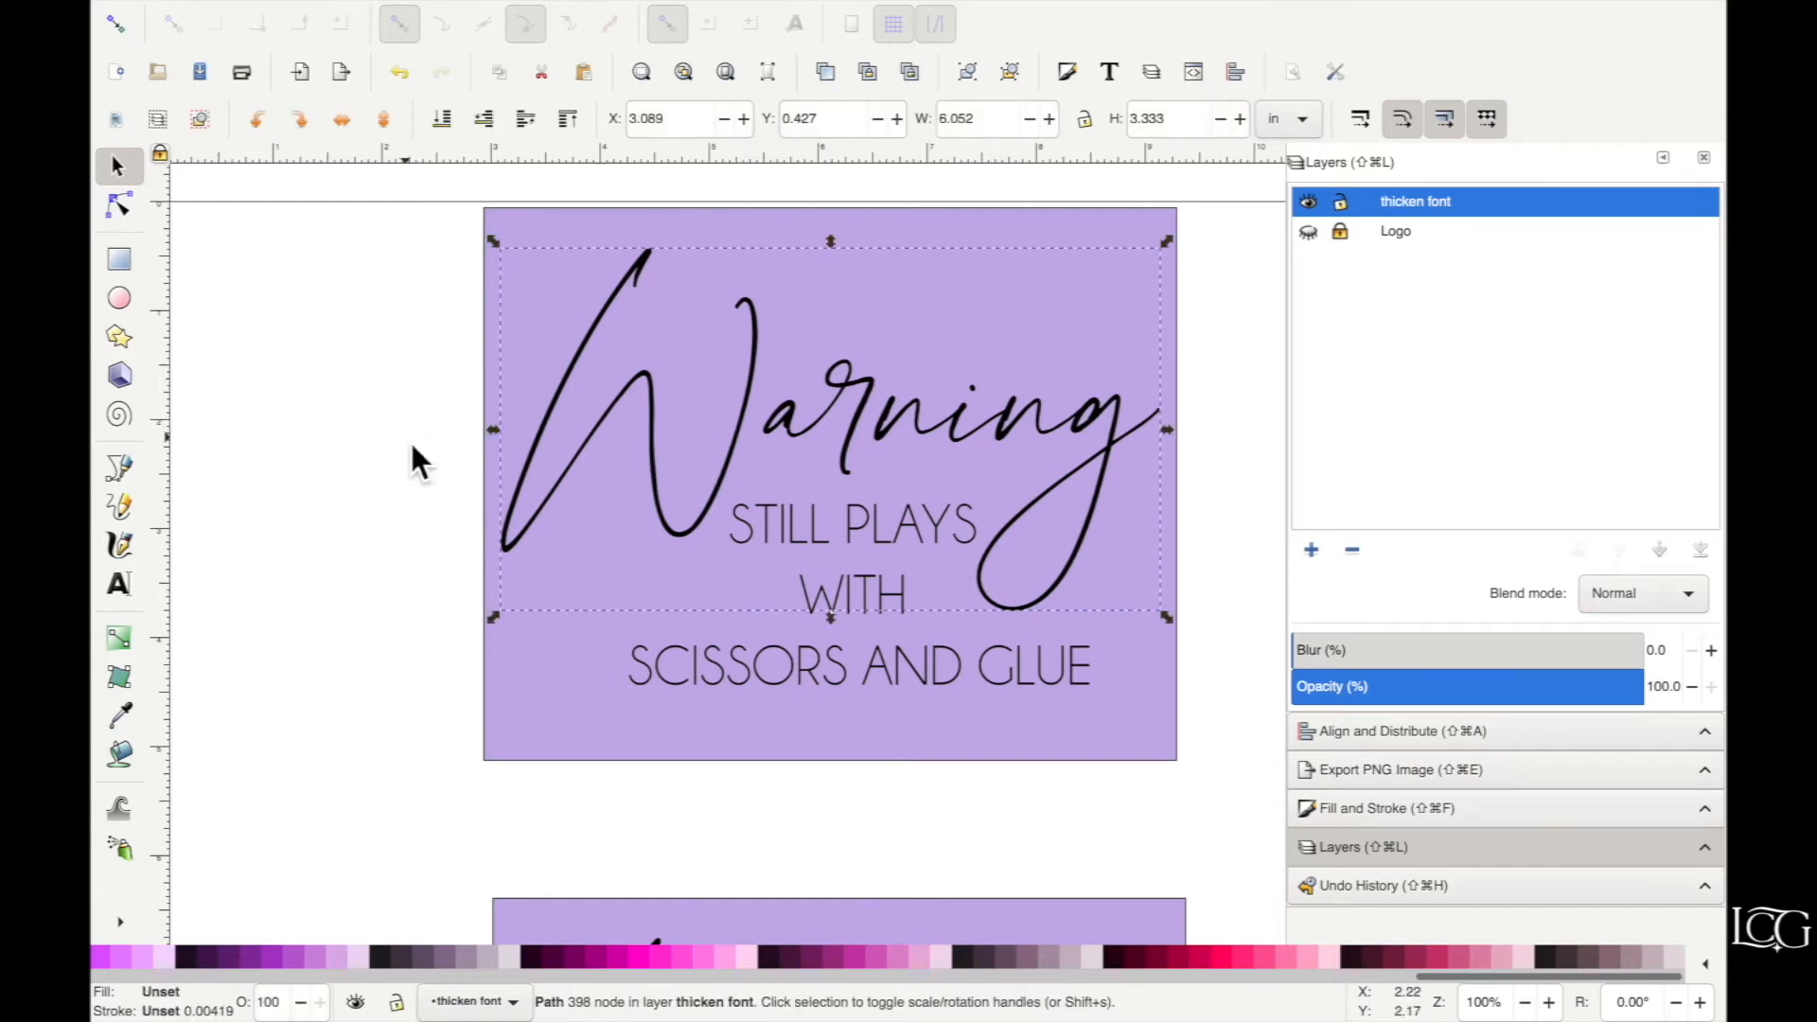
pyautogui.click(410, 439)
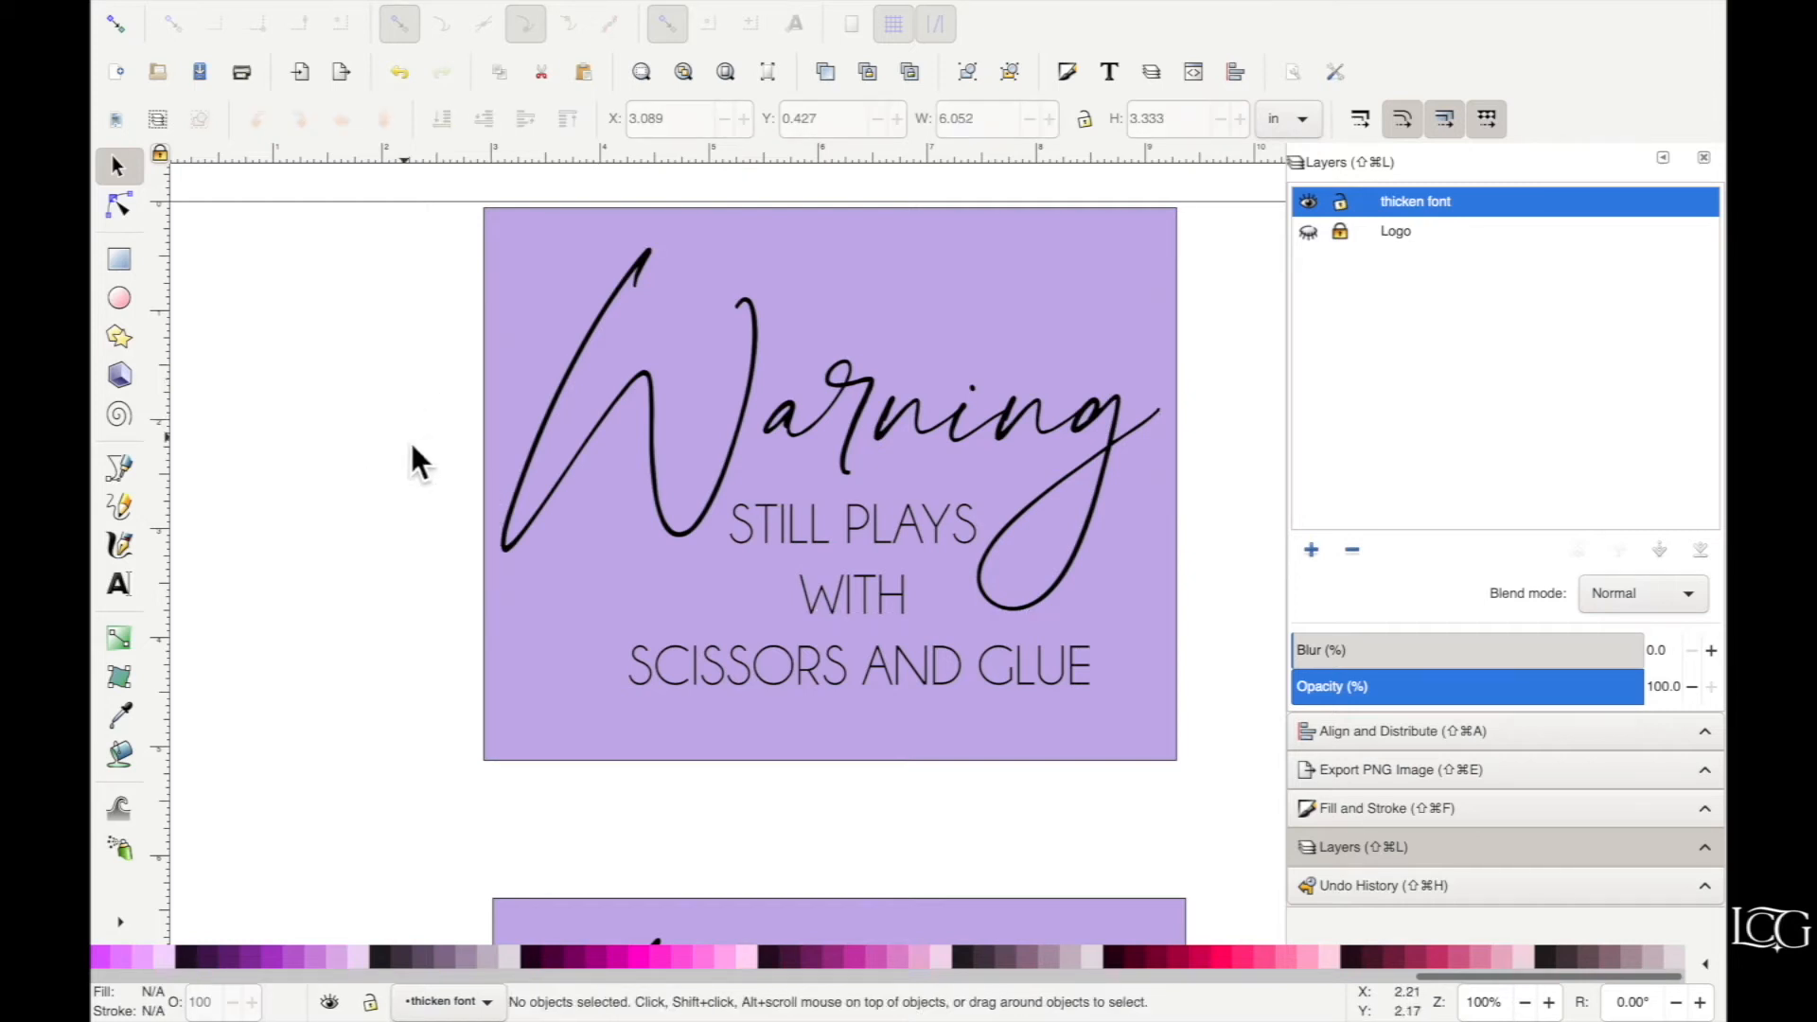
# Convert the upper sign's "STILL PLAYS WITH SCISSORS AND GLUE" text to paths and ungroup its letters.
pyautogui.click(861, 607)
pyautogui.click(559, 13)
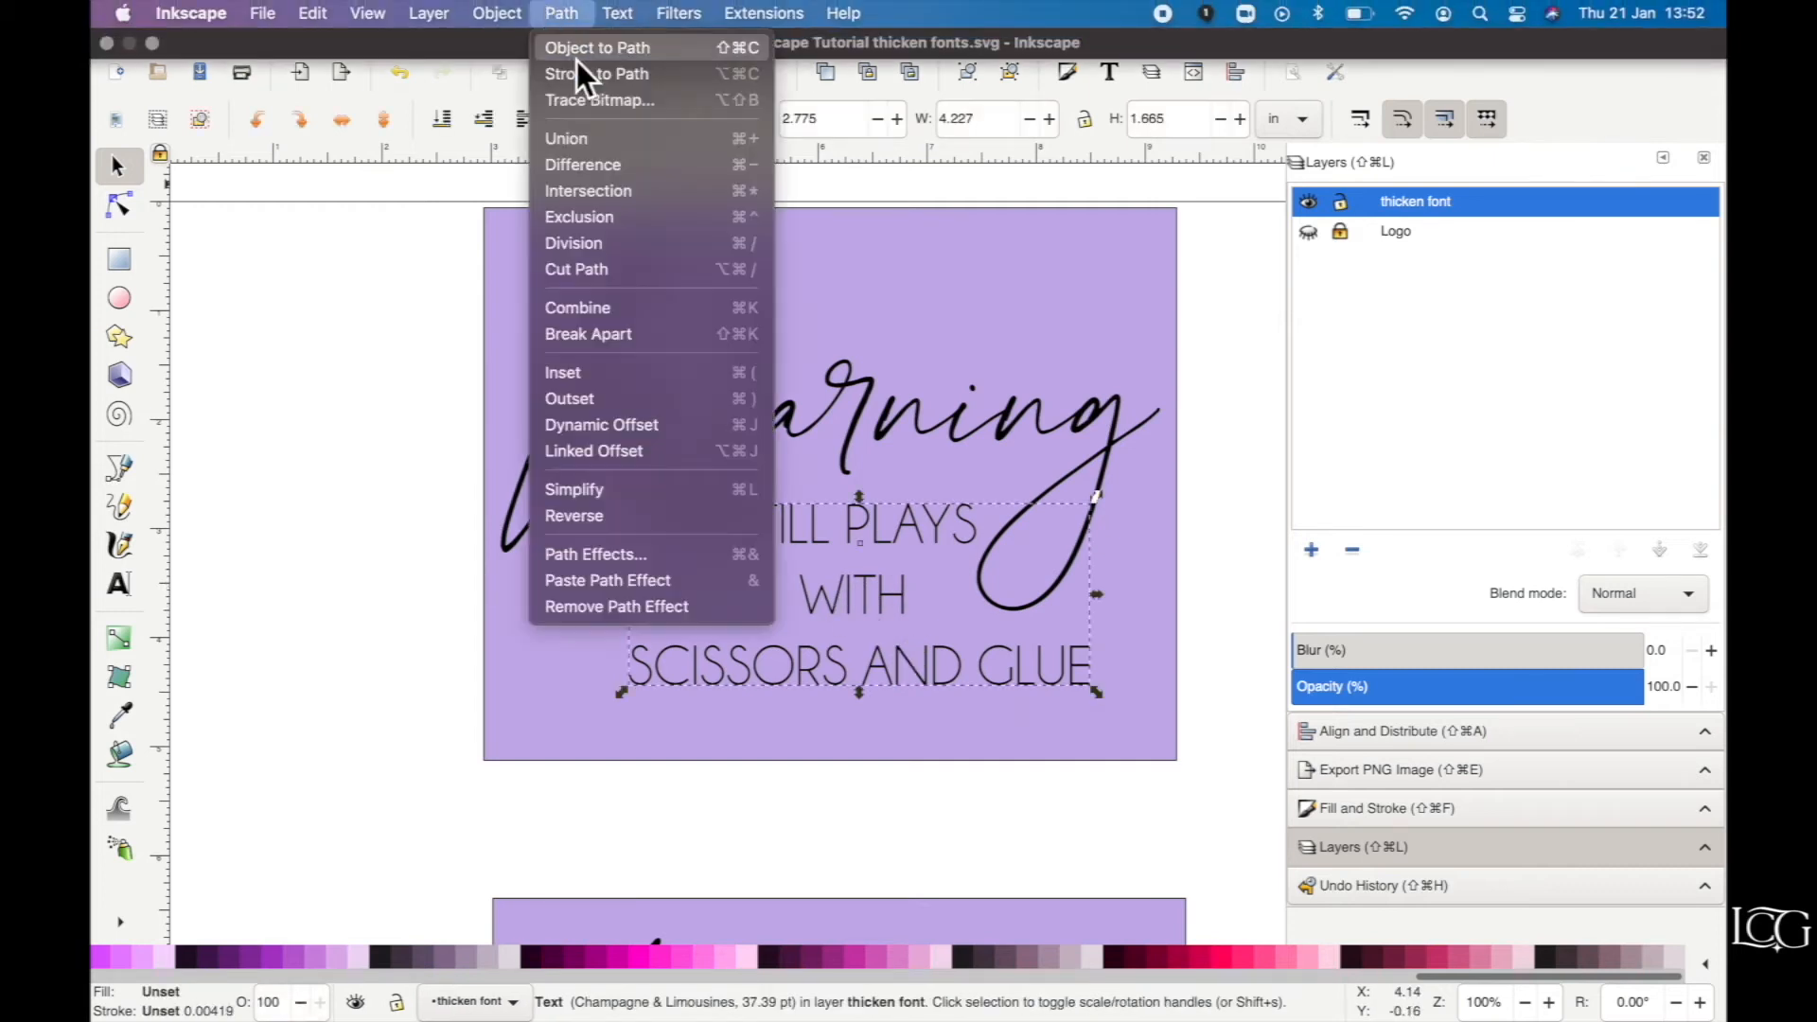
pyautogui.click(567, 47)
pyautogui.click(496, 13)
pyautogui.click(508, 256)
# Union the "STILL PLAYS WITH SCISSORS AND GLUE" letters into a single path and deselect it.
pyautogui.click(561, 13)
pyautogui.click(574, 142)
pyautogui.click(407, 332)
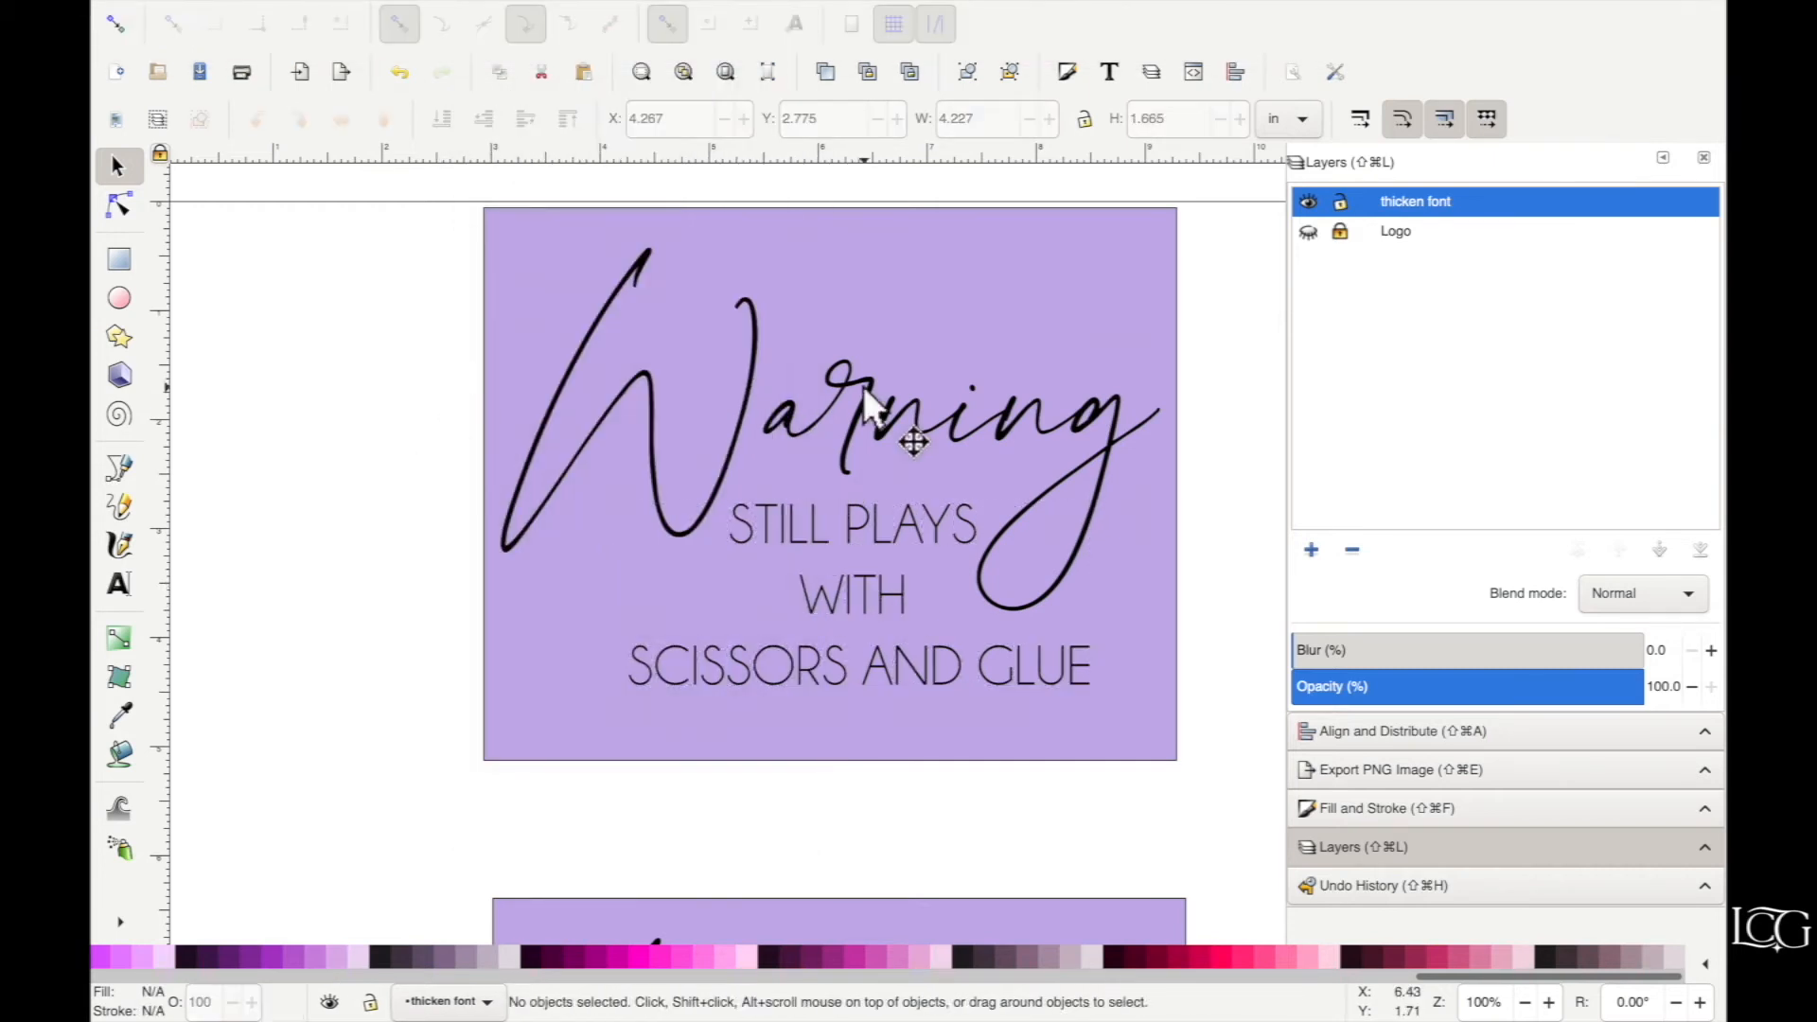
# Try to outset the upper sign's "Warning" path.
pyautogui.click(859, 415)
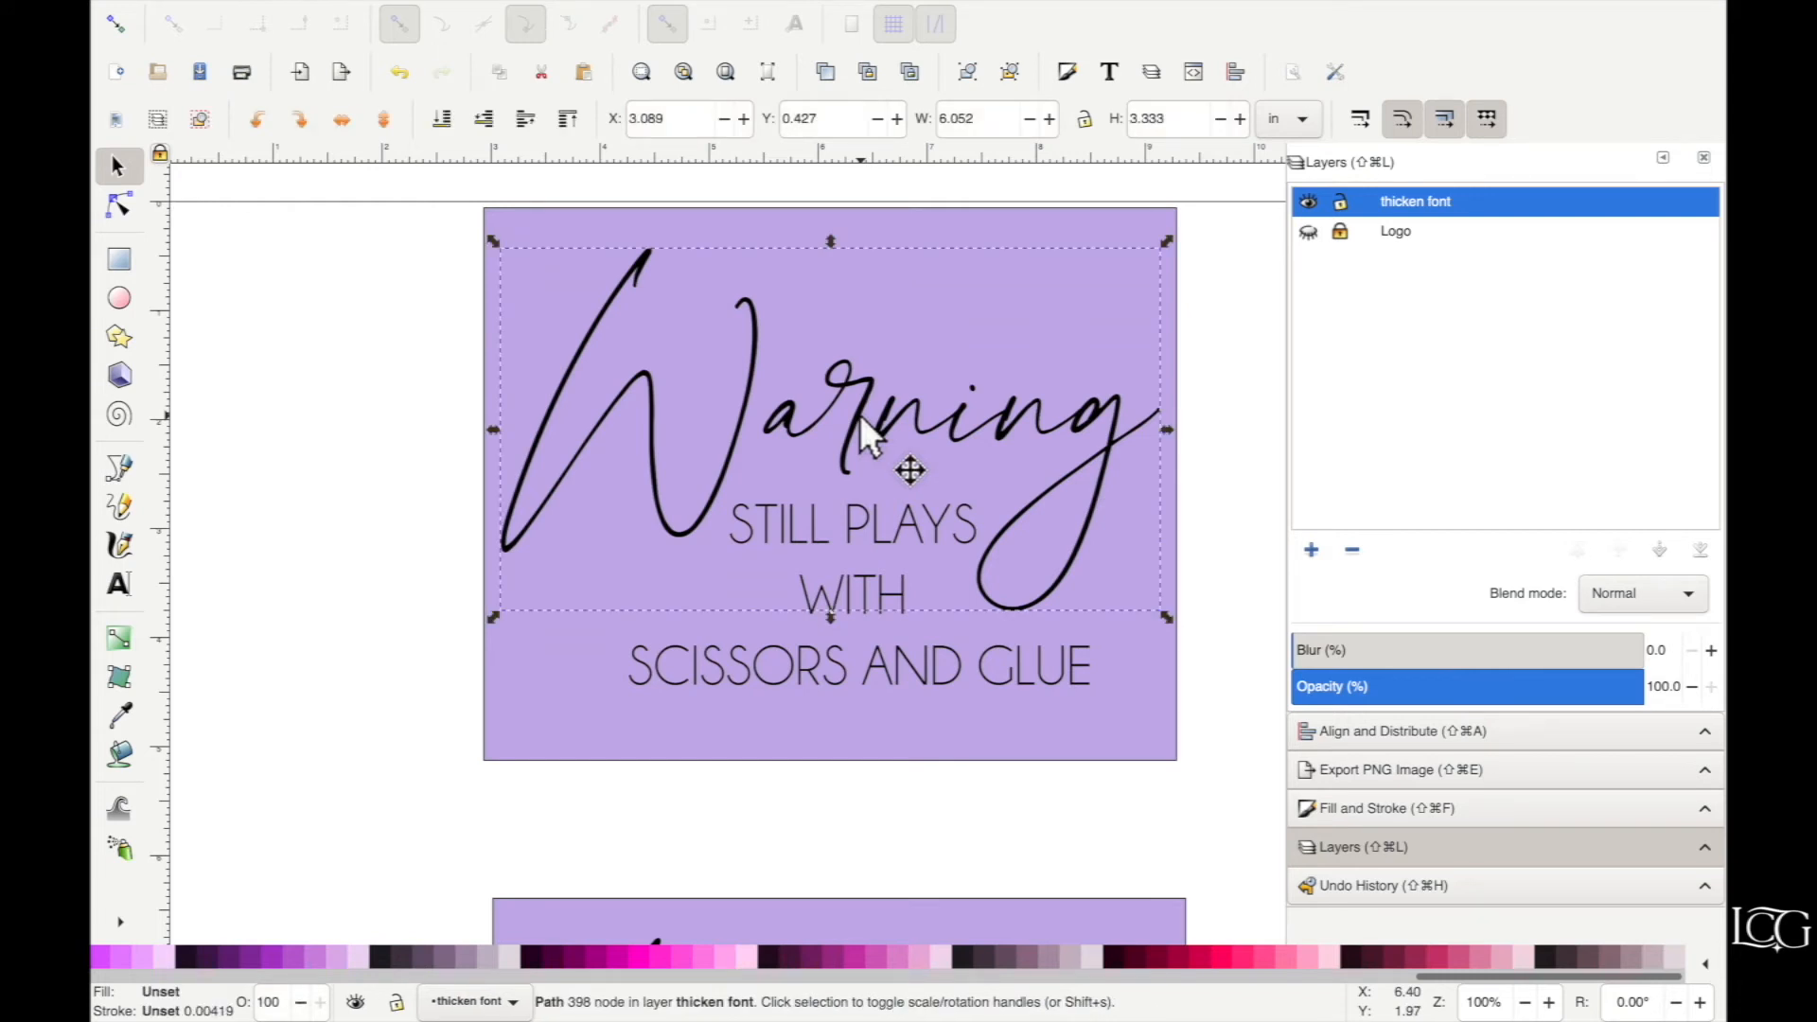
pyautogui.click(561, 14)
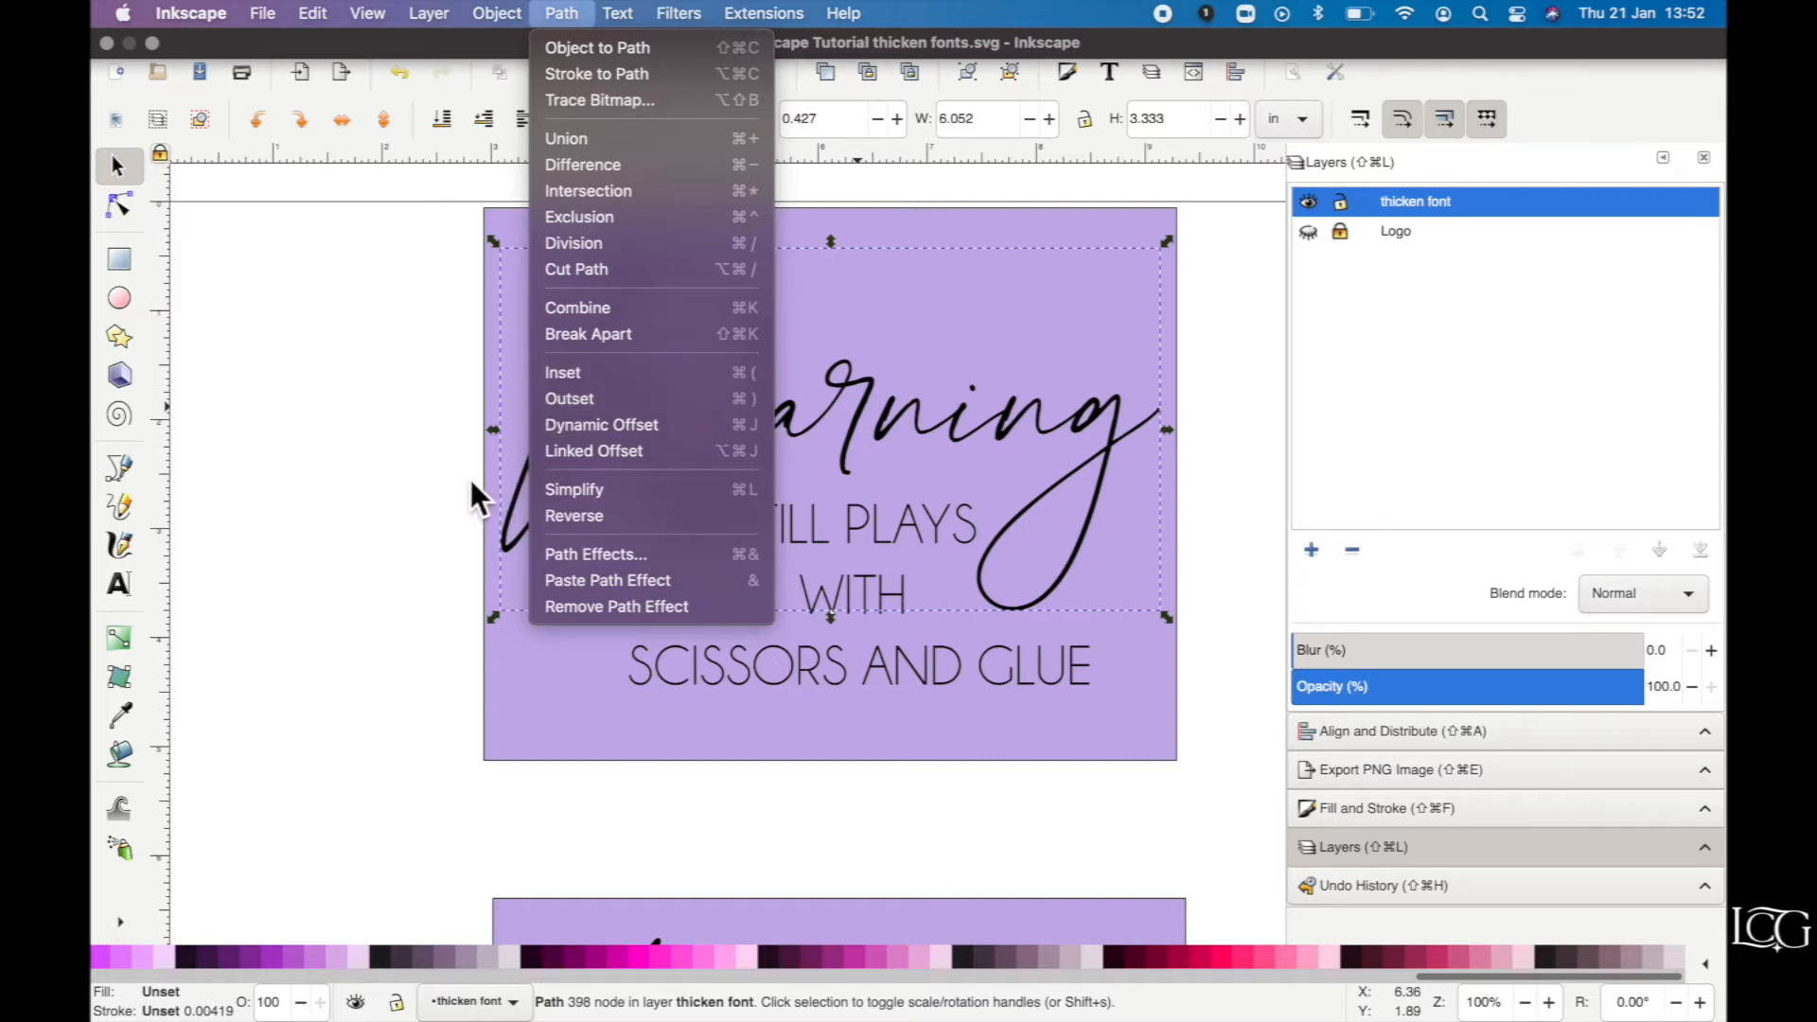
pyautogui.click(539, 398)
# Draw a pink ellipse about 1.1 in wide and 1.2 in high beside the upper sign and convert it to a path.
pyautogui.click(119, 298)
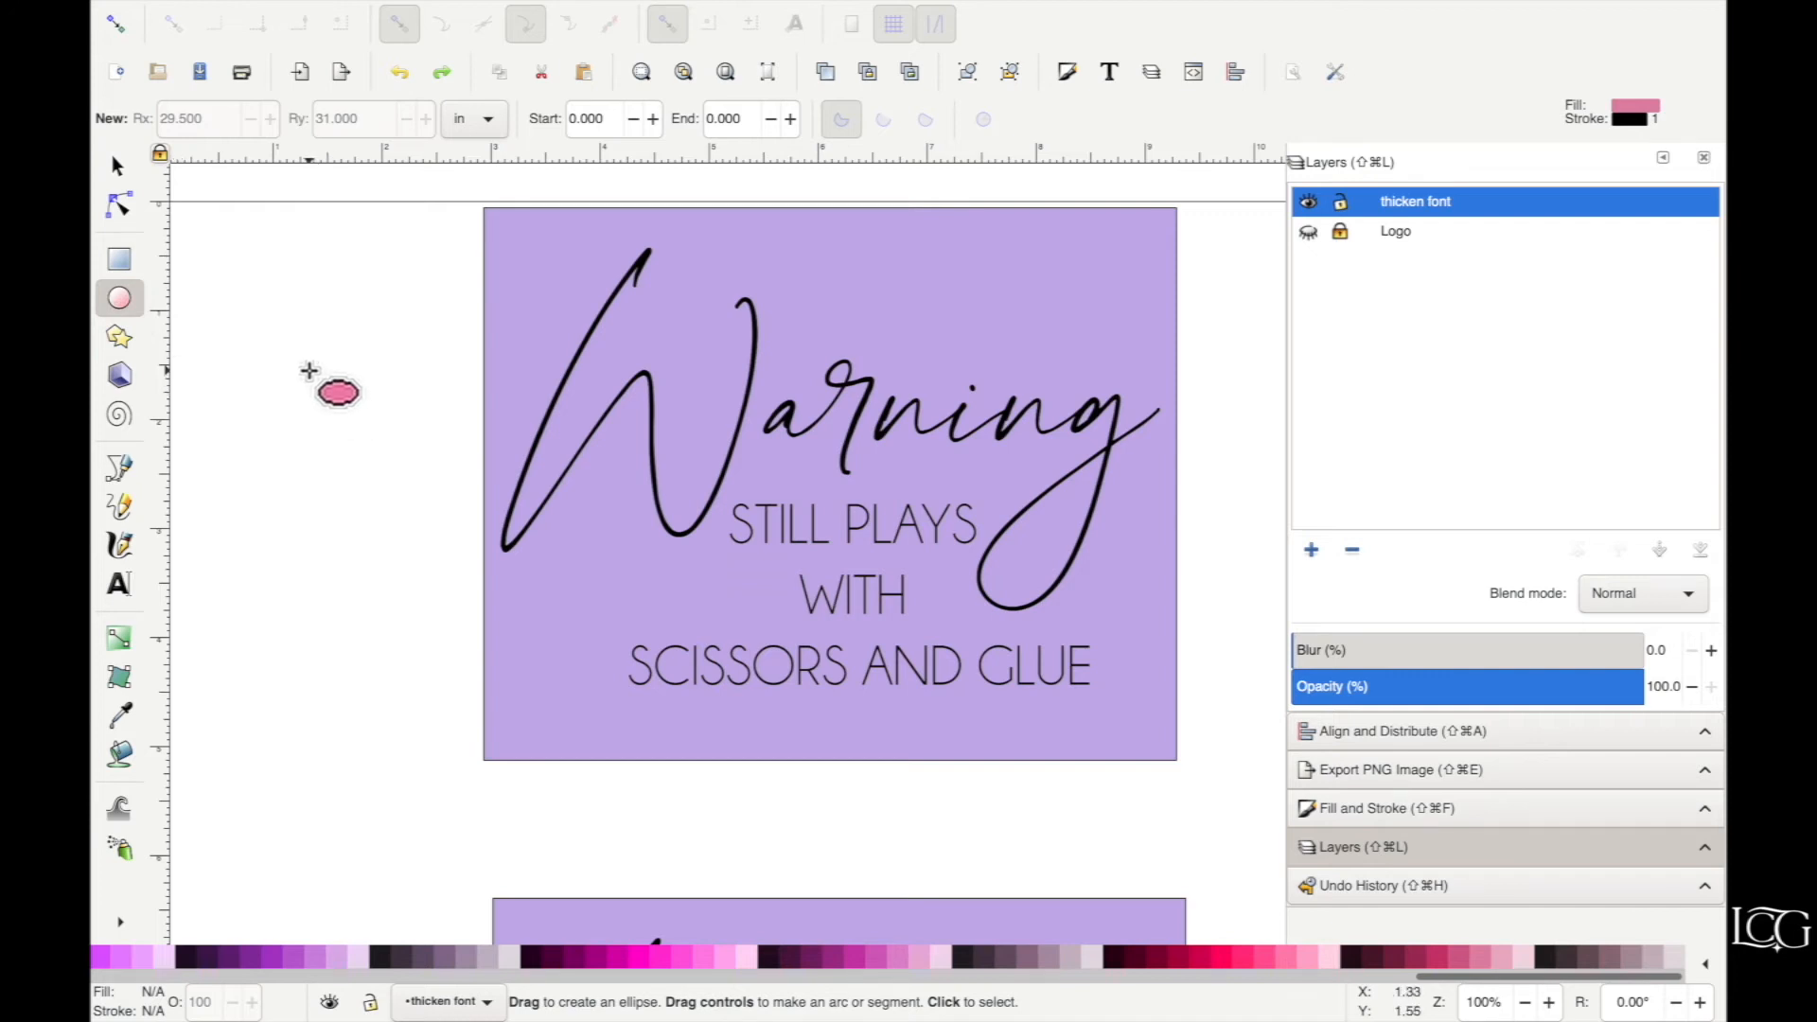
pyautogui.moveTo(295, 347)
pyautogui.mouseDown()
pyautogui.moveTo(422, 456)
pyautogui.moveTo(414, 478)
pyautogui.mouseUp()
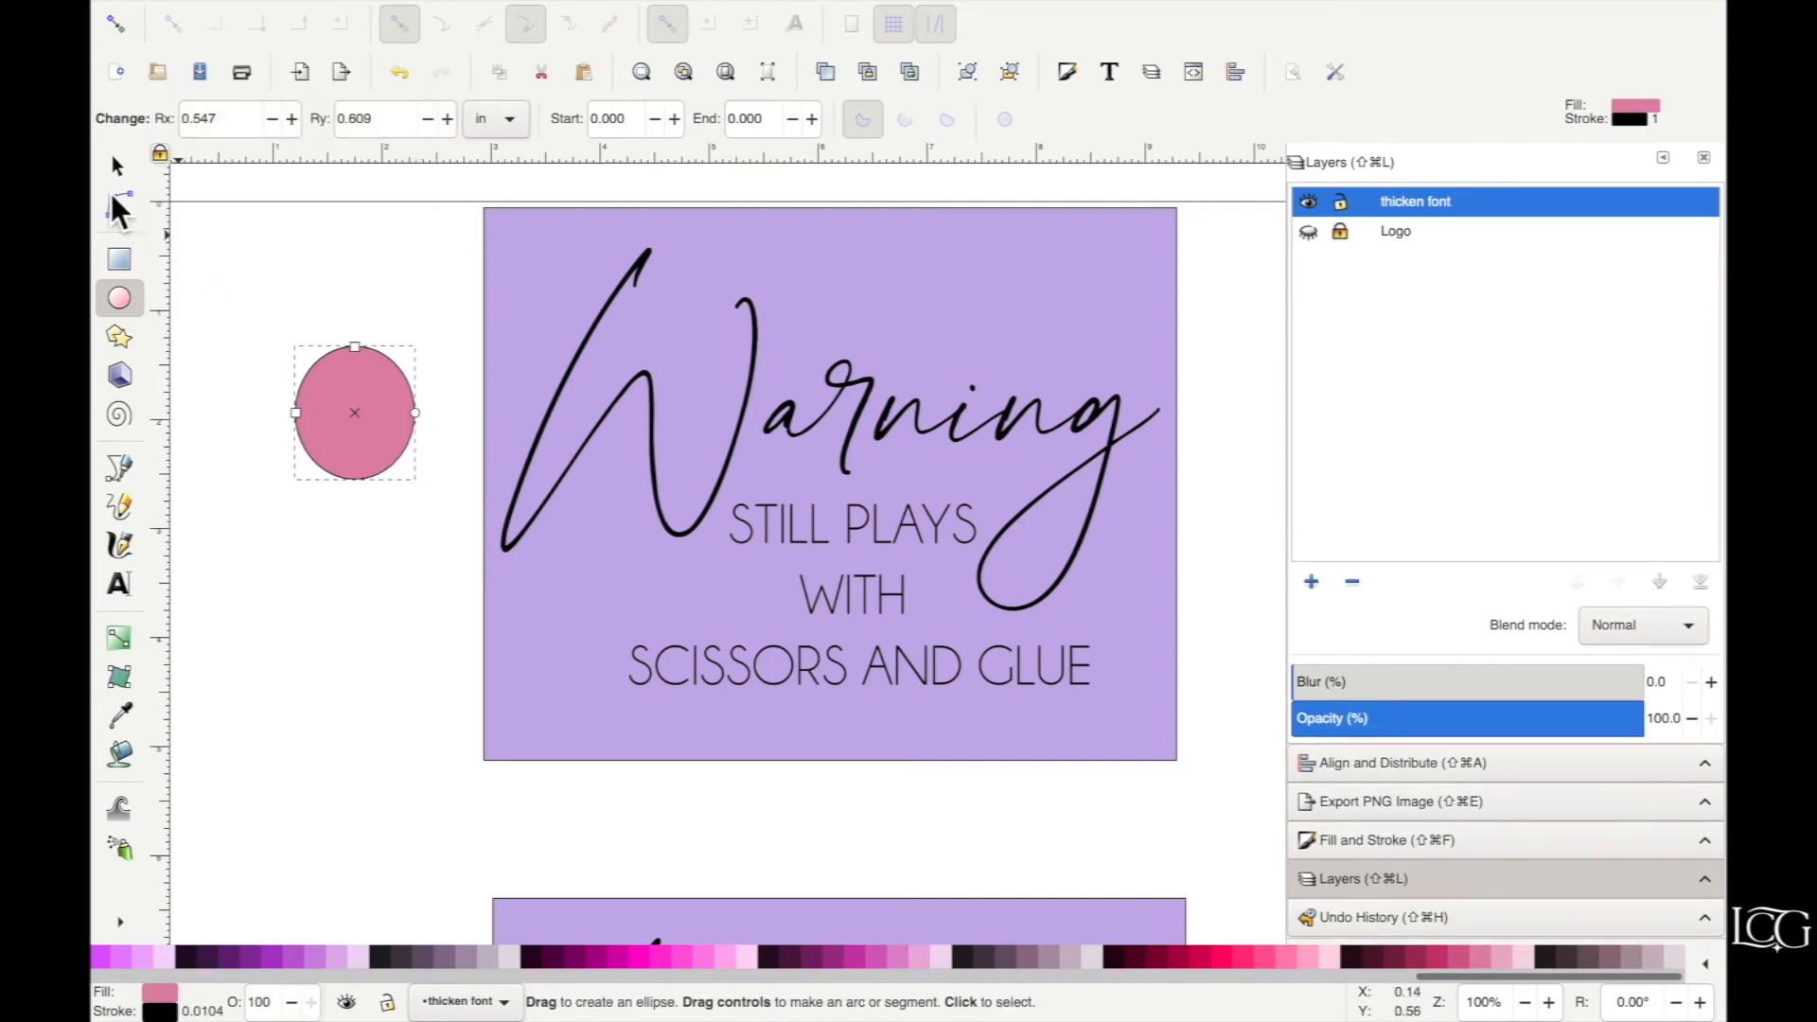
pyautogui.click(116, 168)
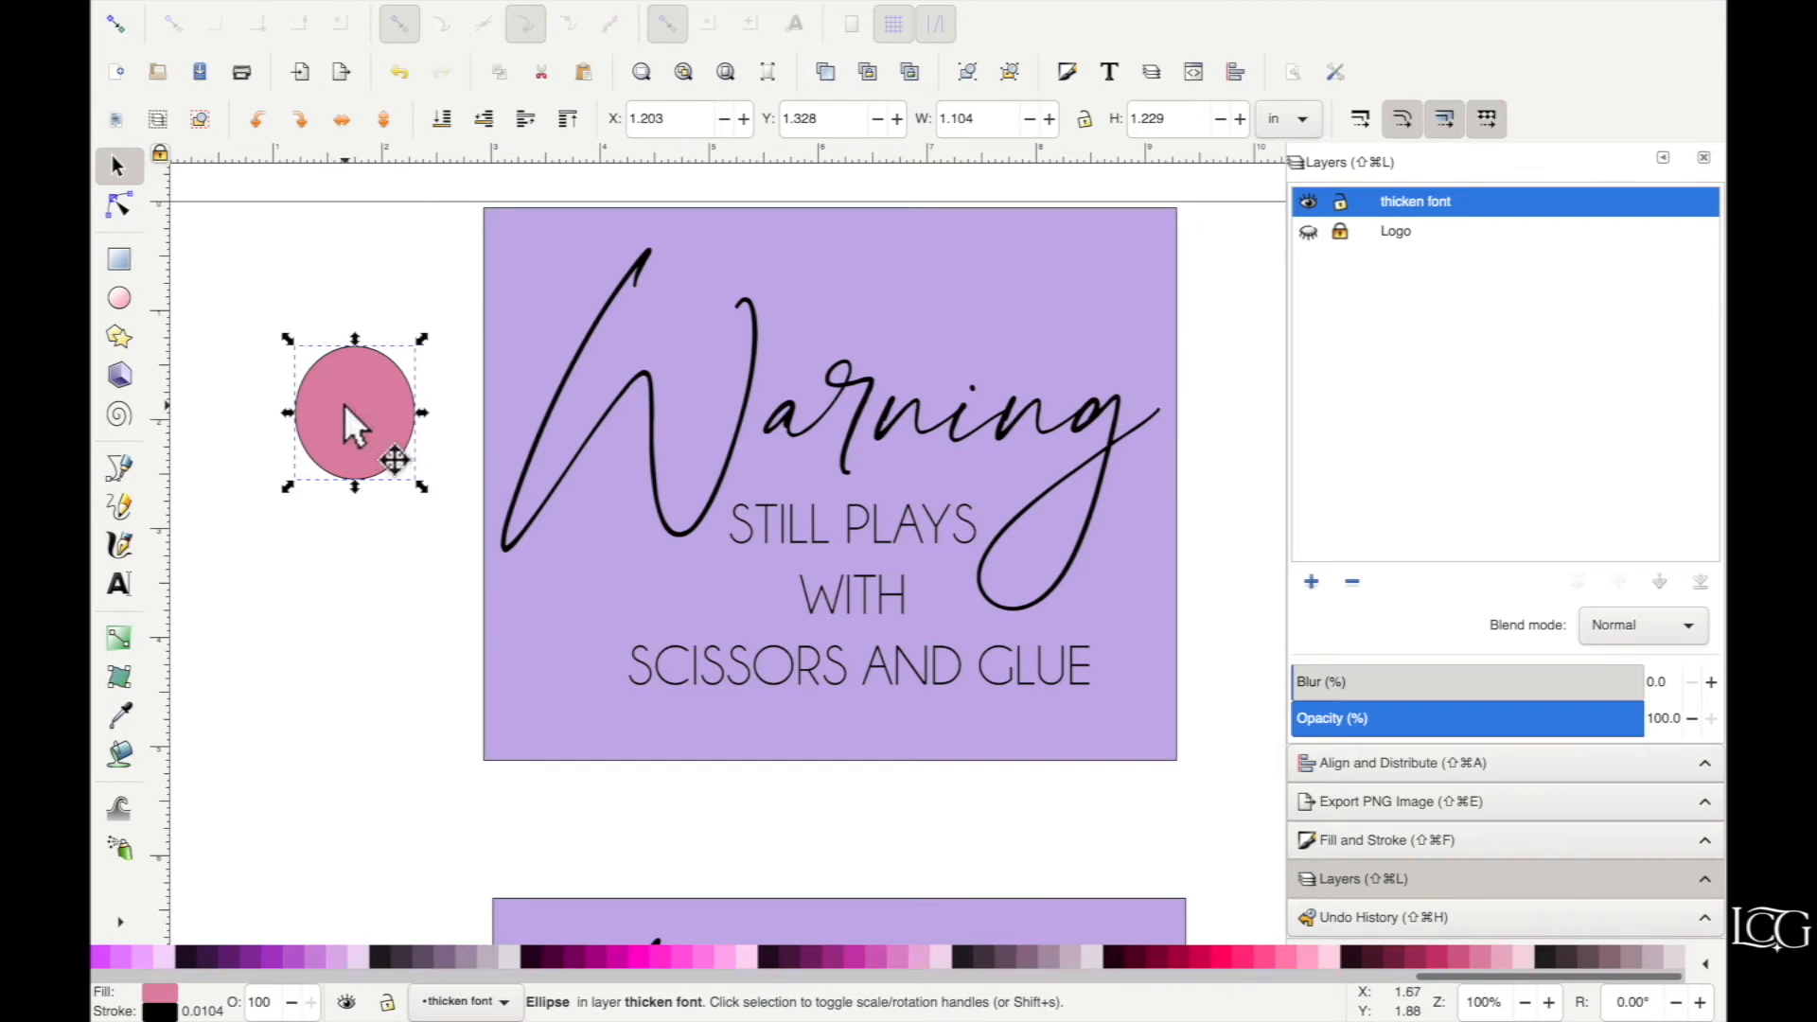
pyautogui.click(564, 13)
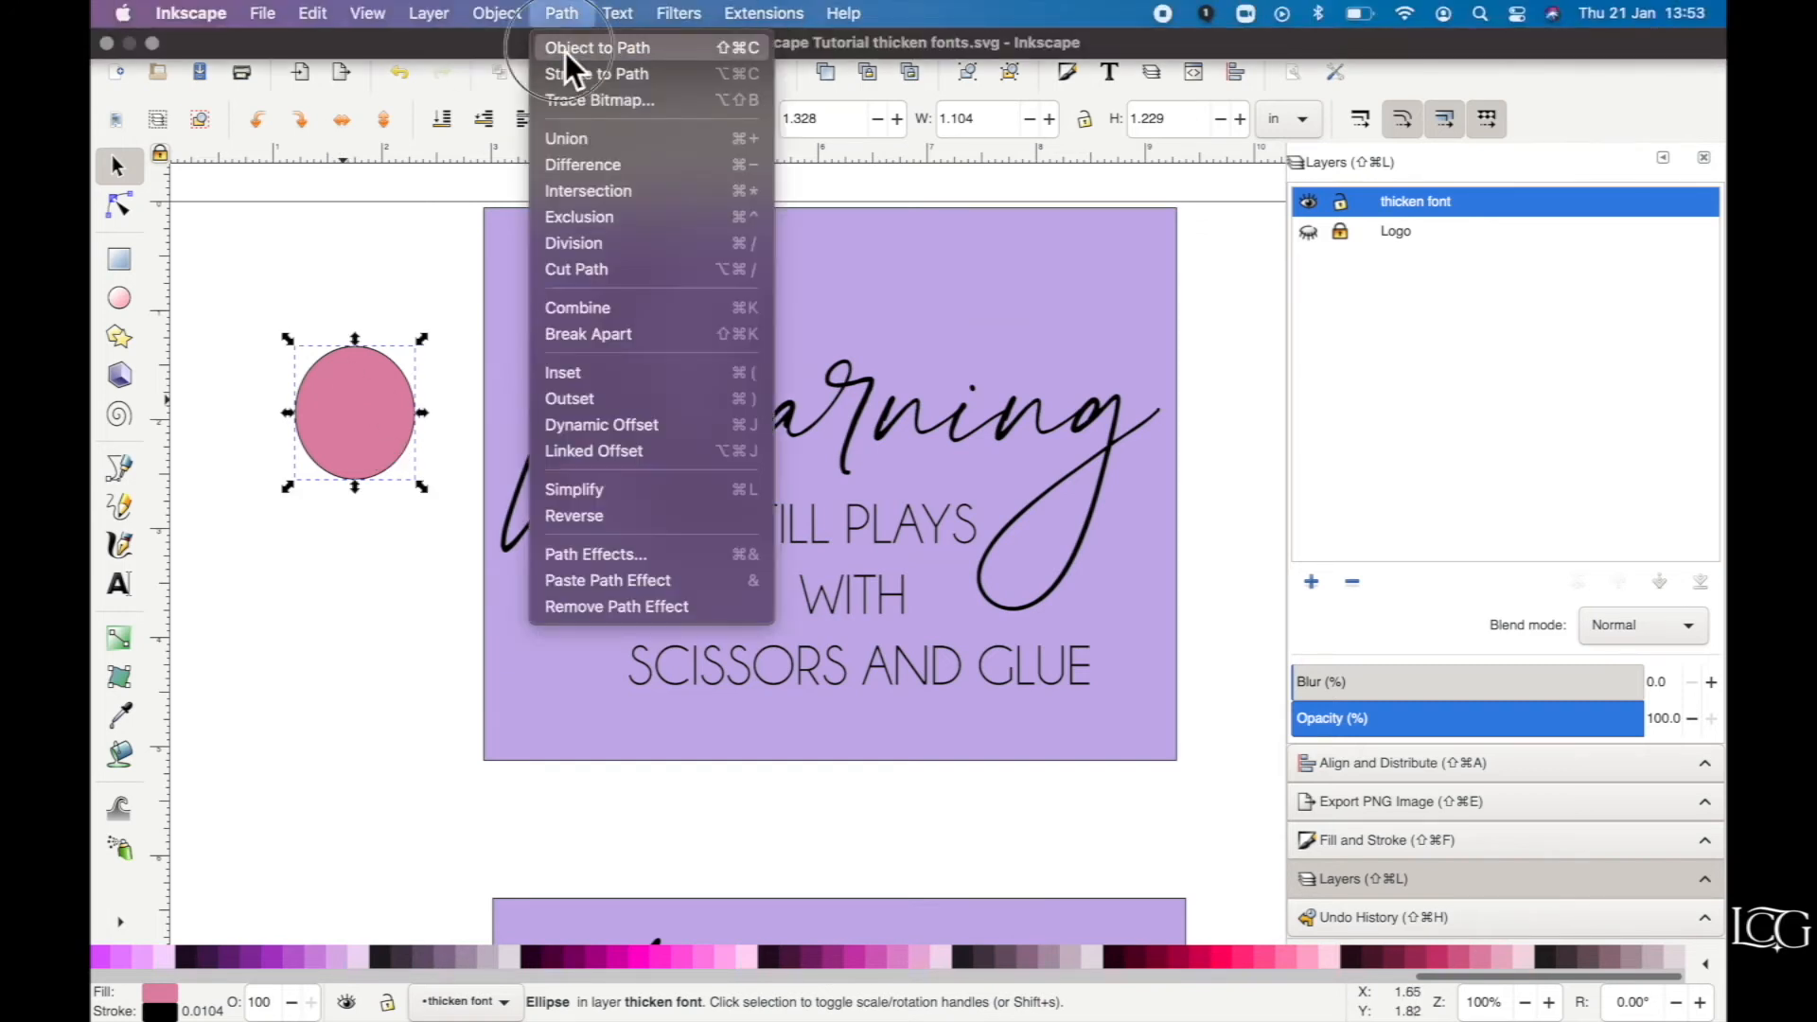
pyautogui.click(565, 50)
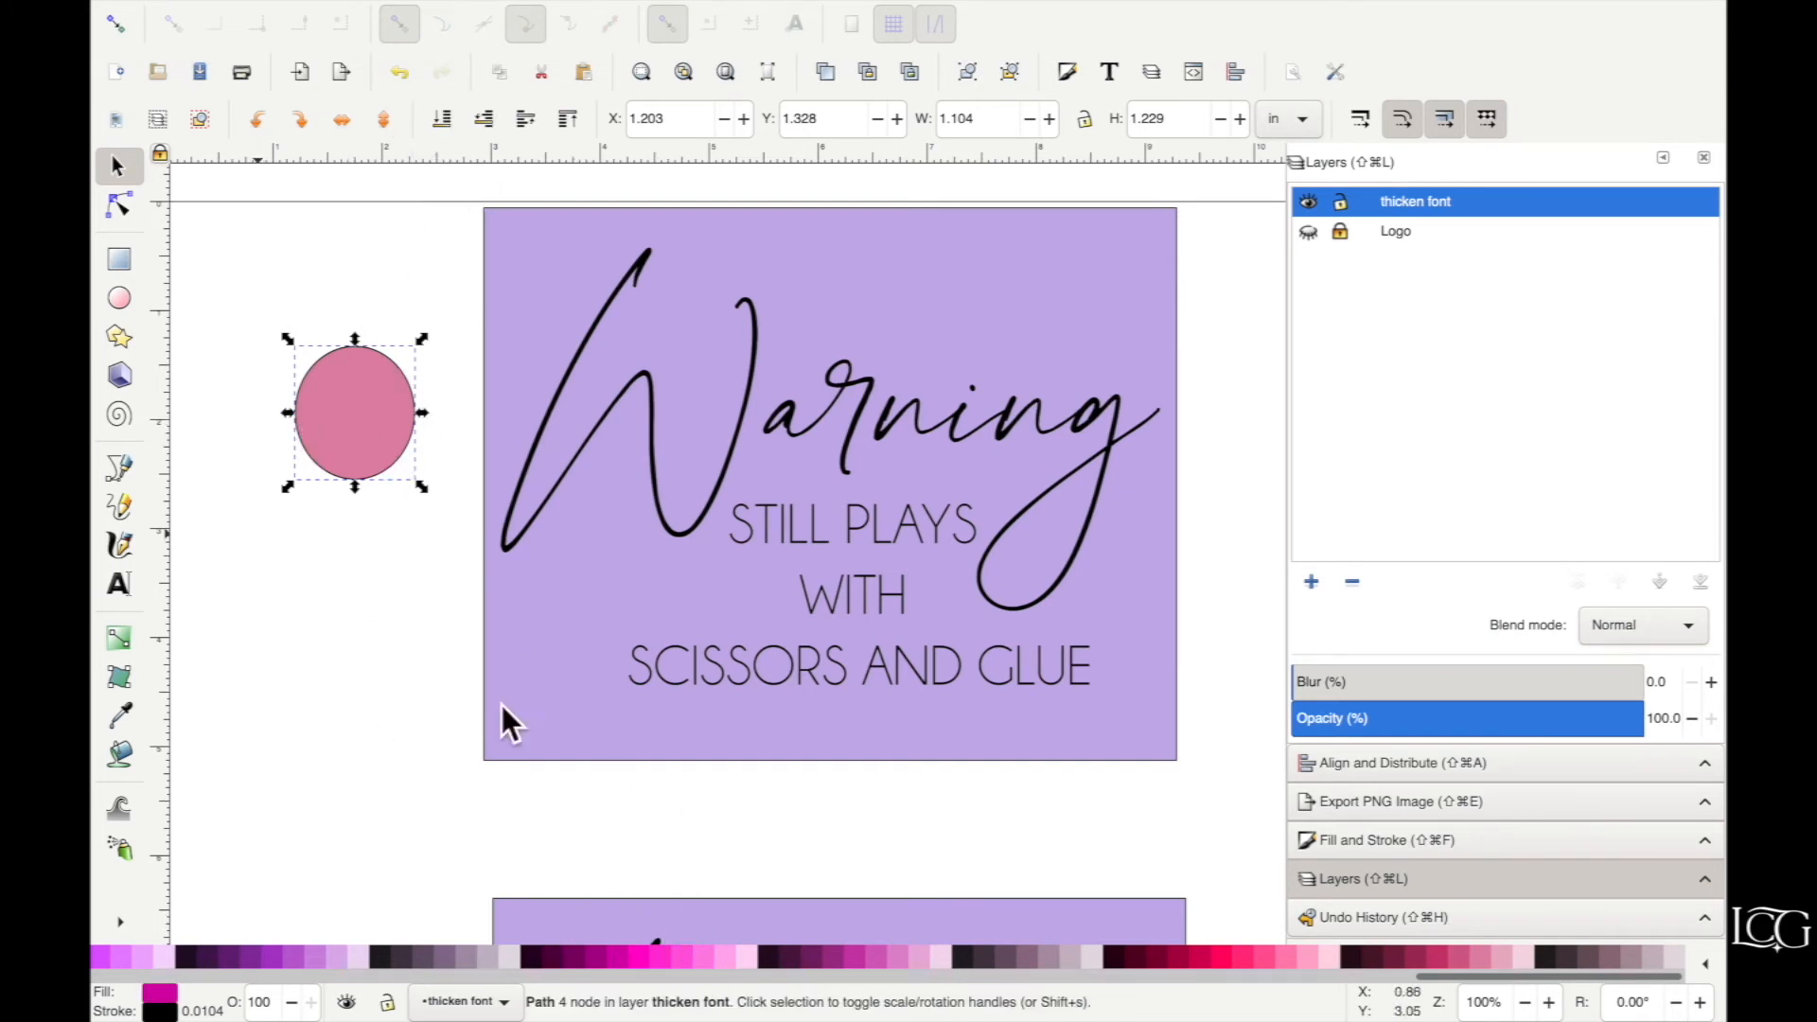
# Outset the pink ellipse ten times, enlarging it to about 1.52 in wide and 1.65 in high.
pyautogui.click(617, 962)
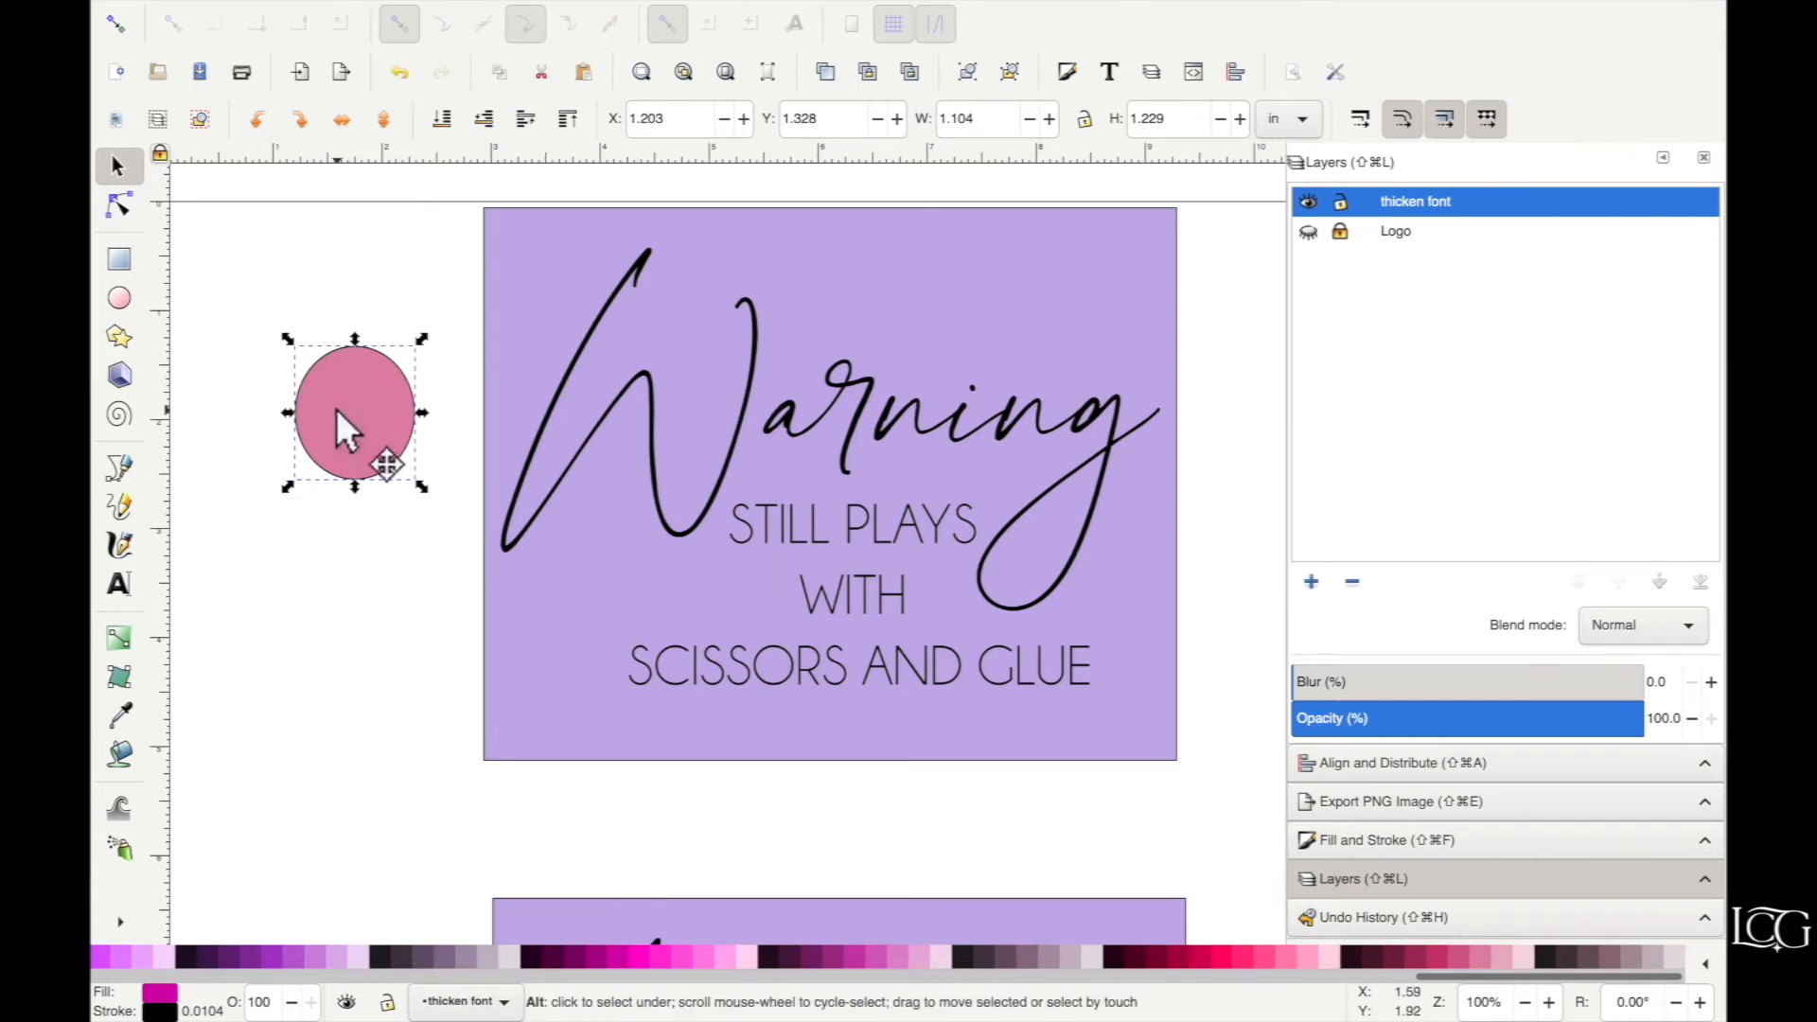
pyautogui.hotkey('ctrl', ')')
pyautogui.hotkey('ctrl', ')')
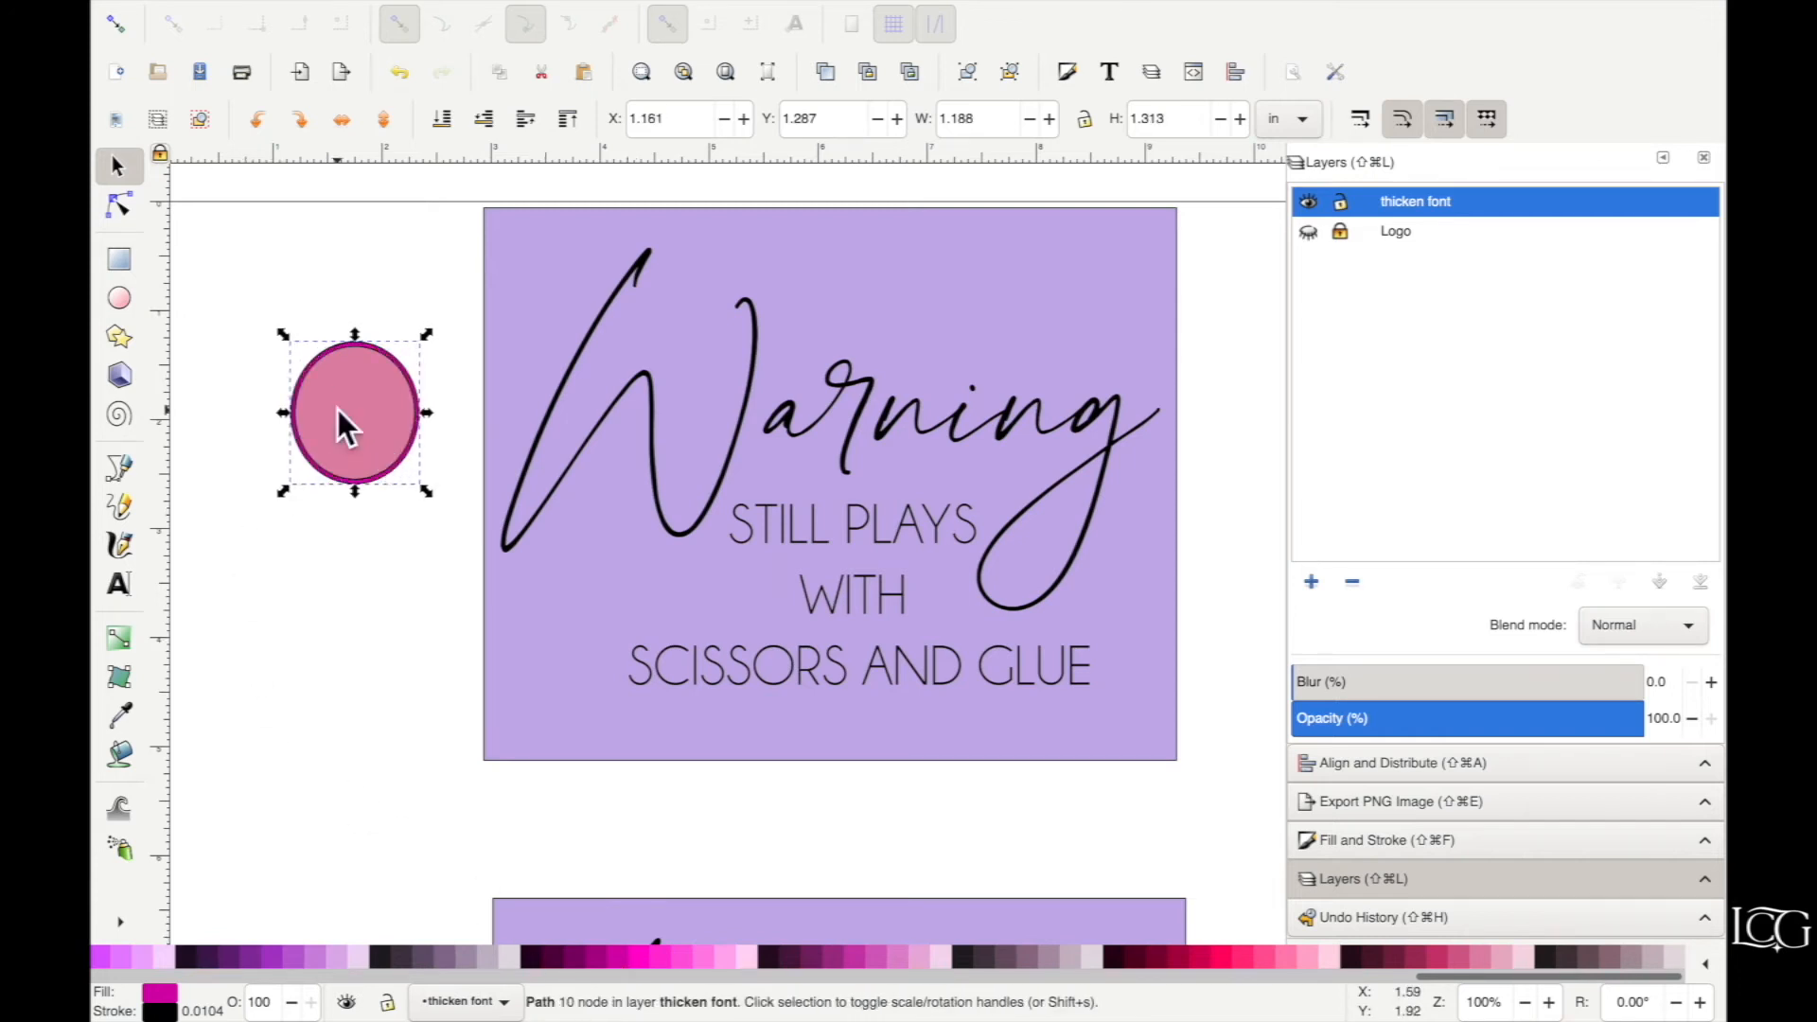
pyautogui.hotkey('ctrl', ')')
pyautogui.hotkey('ctrl', ')')
pyautogui.hotkey('ctrl', ')')
pyautogui.hotkey('ctrl', ')')
pyautogui.hotkey('ctrl', ')')
pyautogui.hotkey('ctrl', ')')
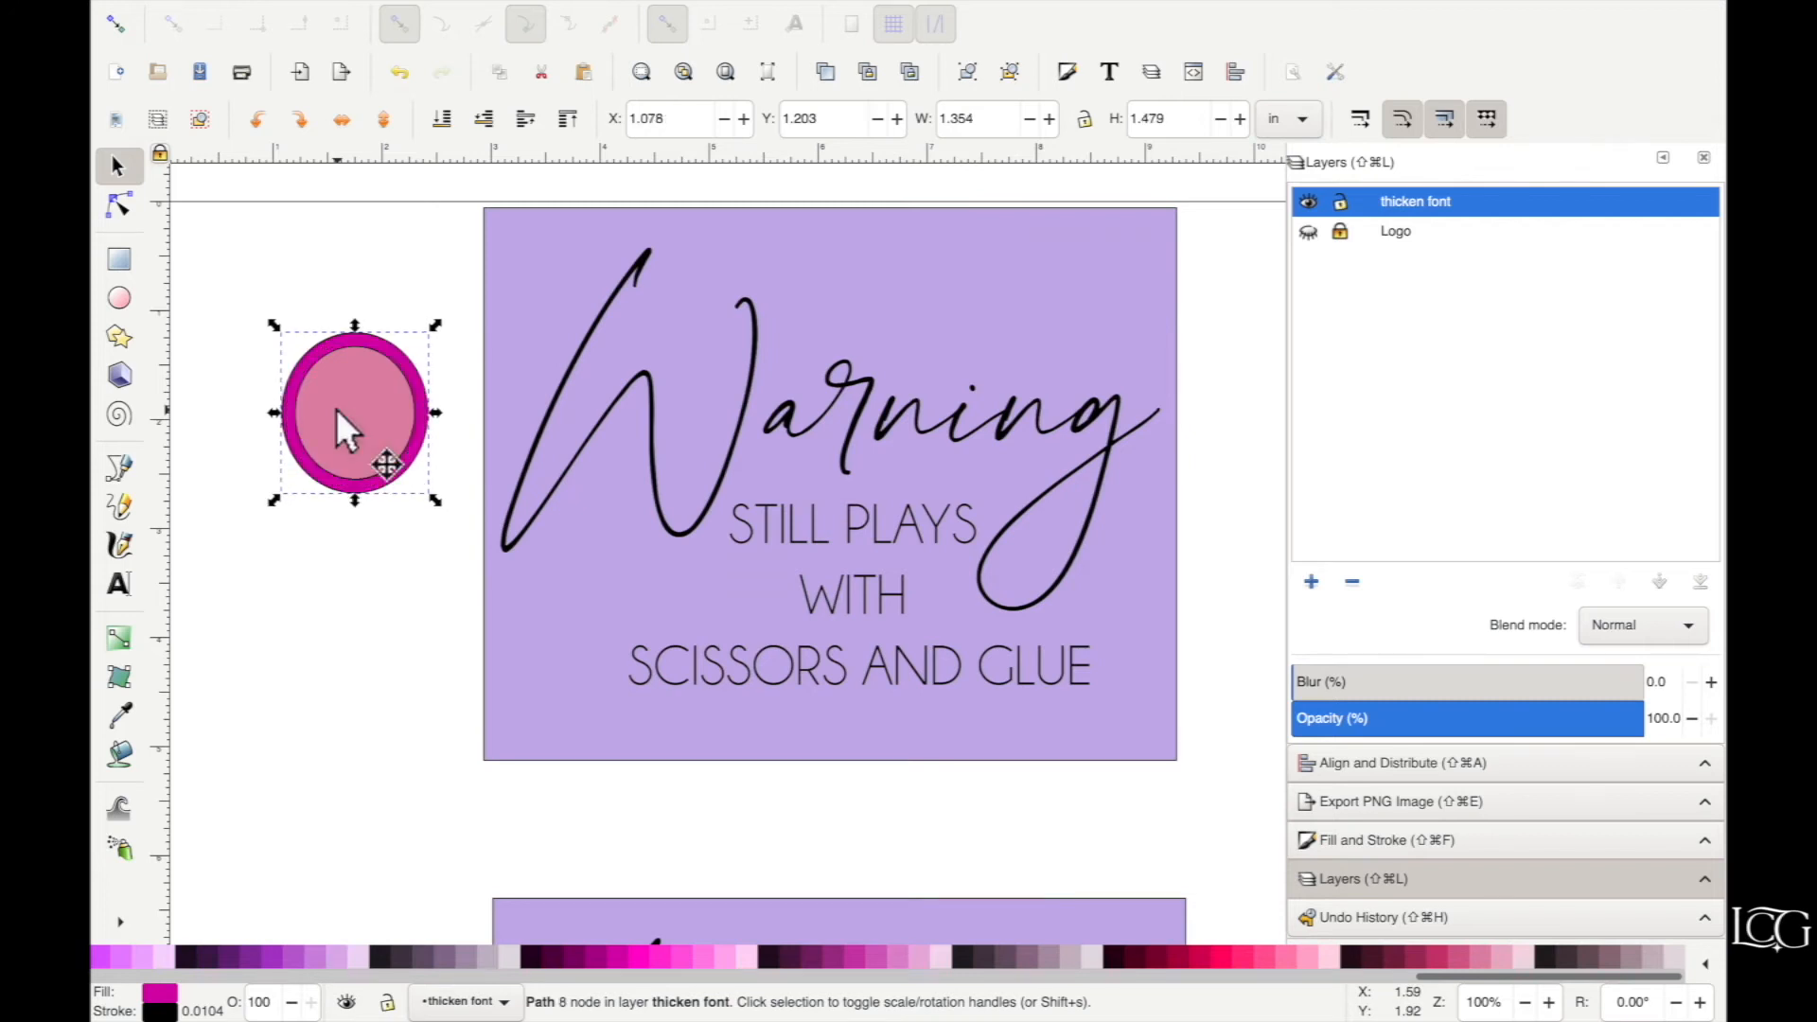
pyautogui.hotkey('ctrl', ')')
pyautogui.hotkey('ctrl', ')')
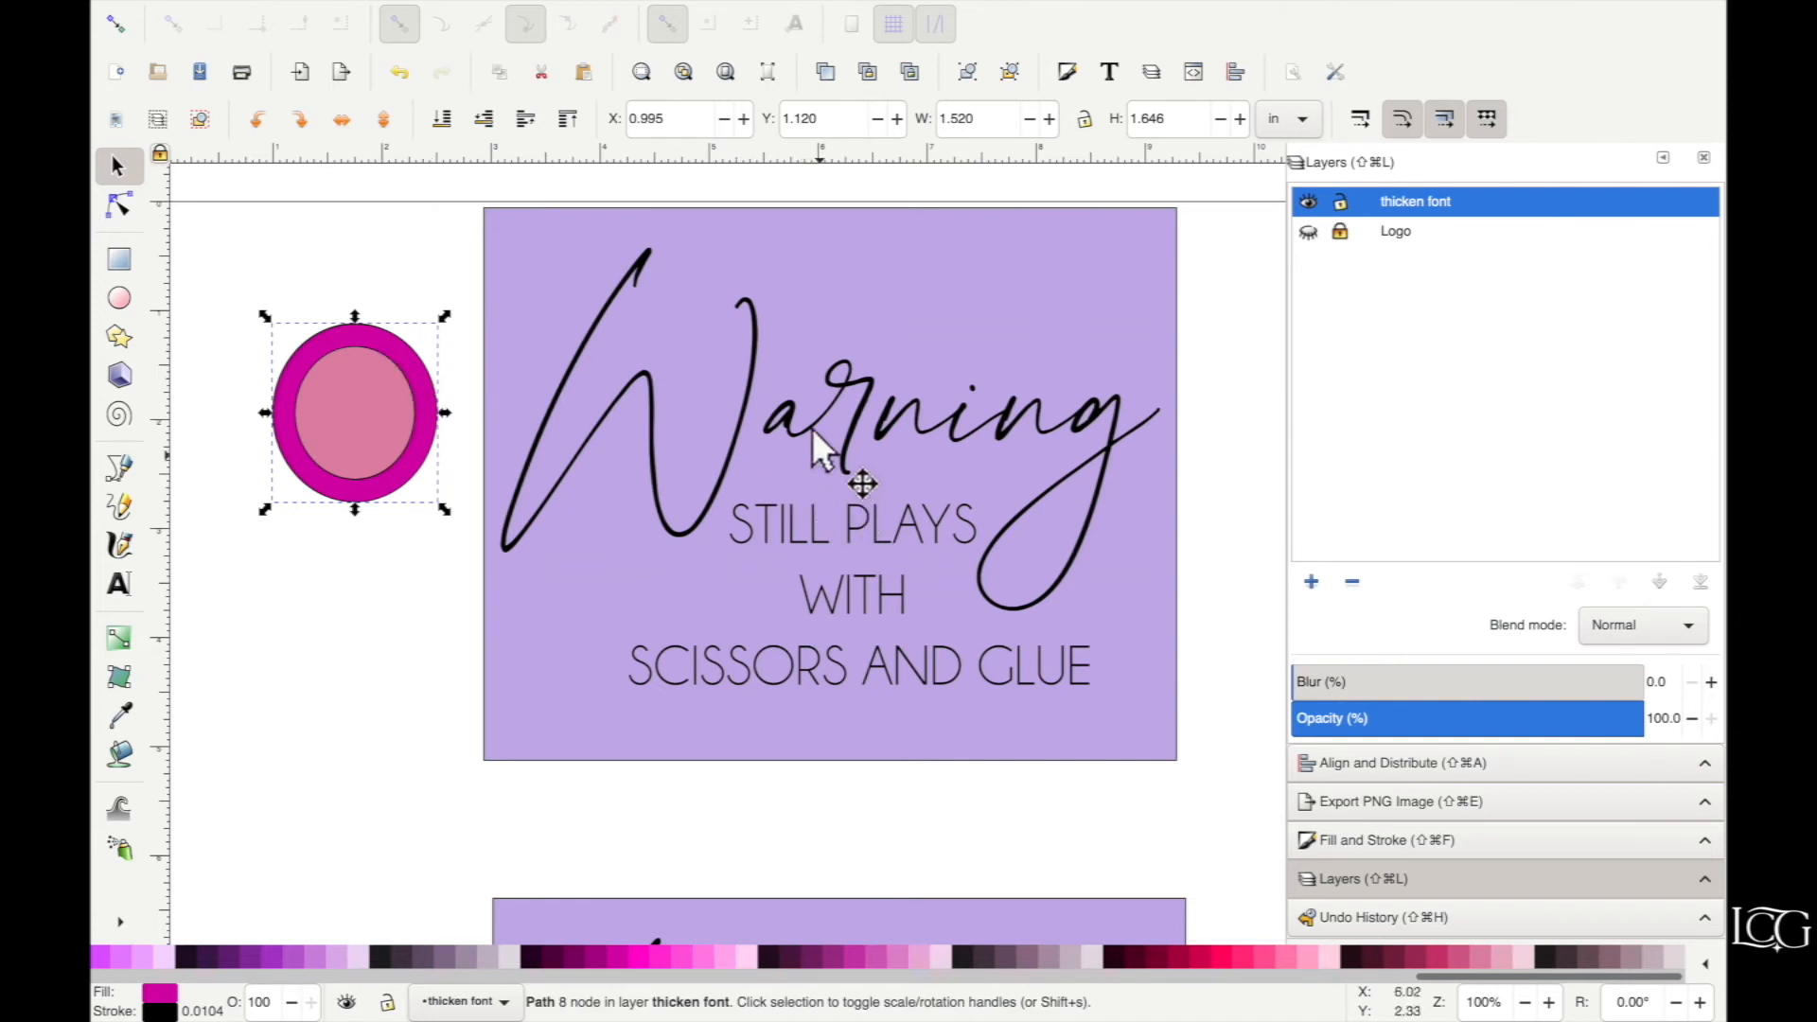
# Outset the upper sign's "Warning" path once and delete the ellipse beside the sign.
pyautogui.click(822, 400)
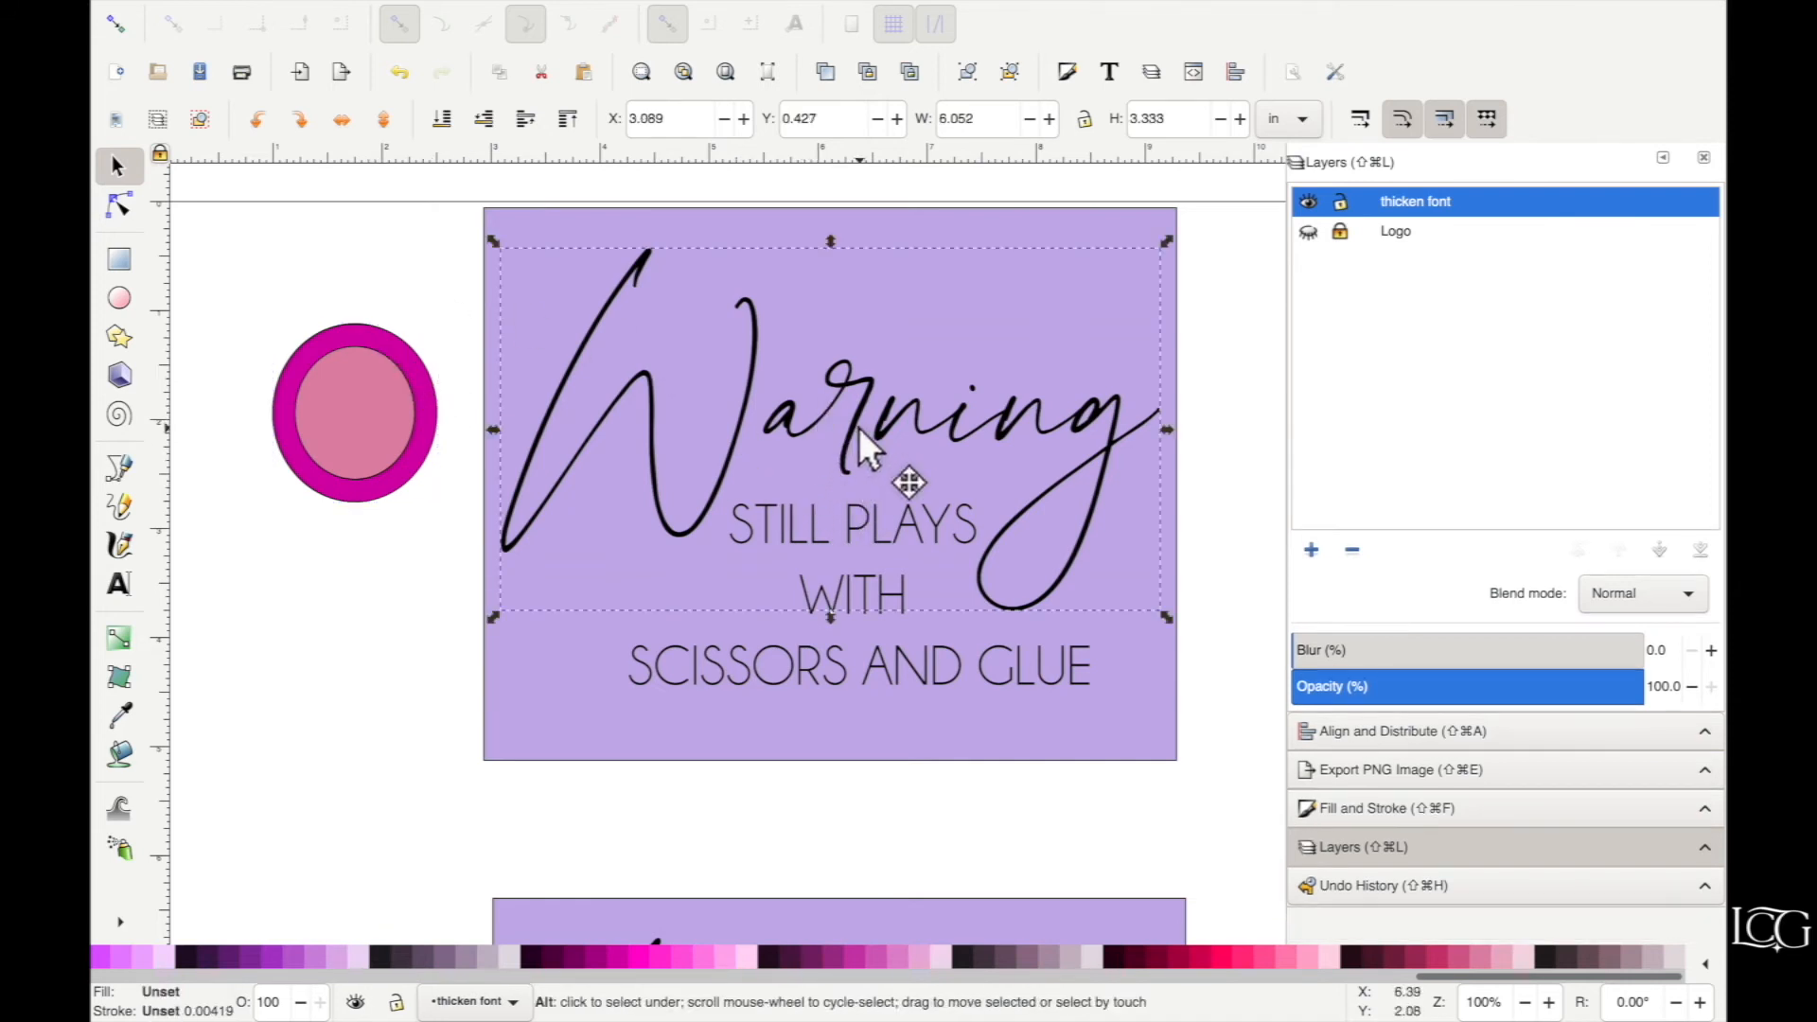
pyautogui.hotkey('ctrl', ')')
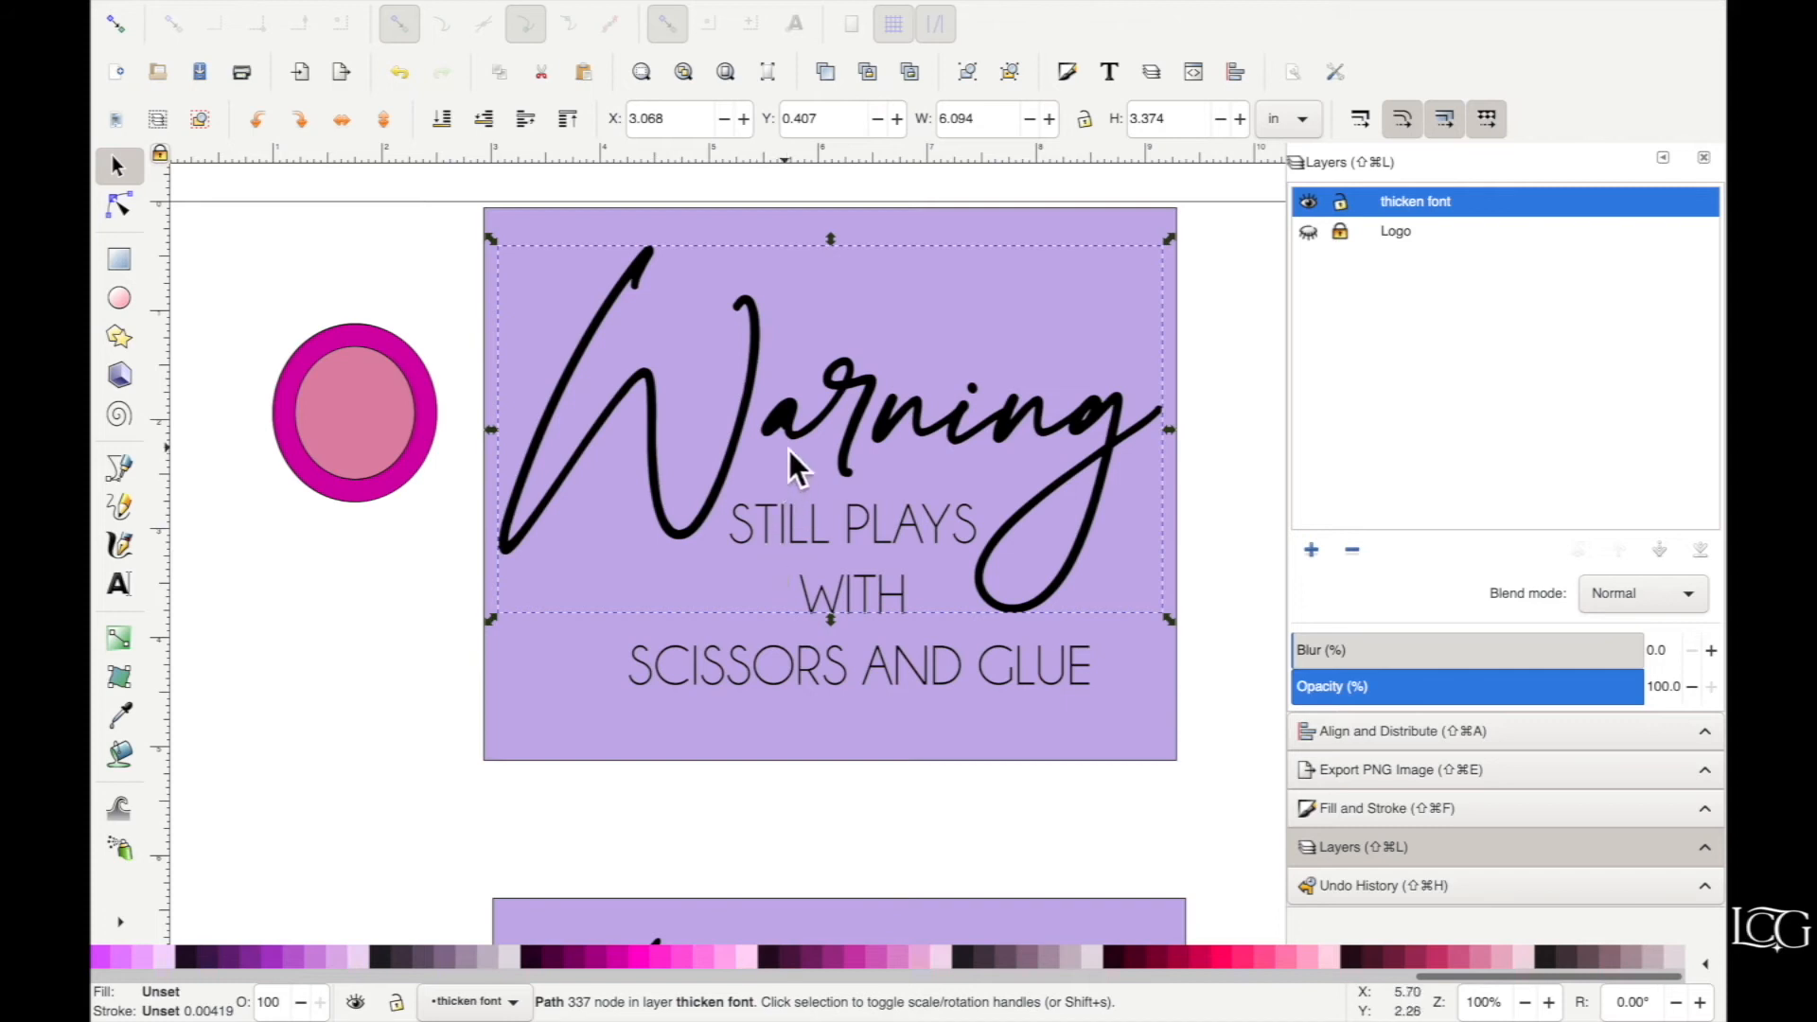
pyautogui.click(253, 280)
pyautogui.moveTo(238, 272); pyautogui.dragTo(465, 551)
pyautogui.press('Delete')
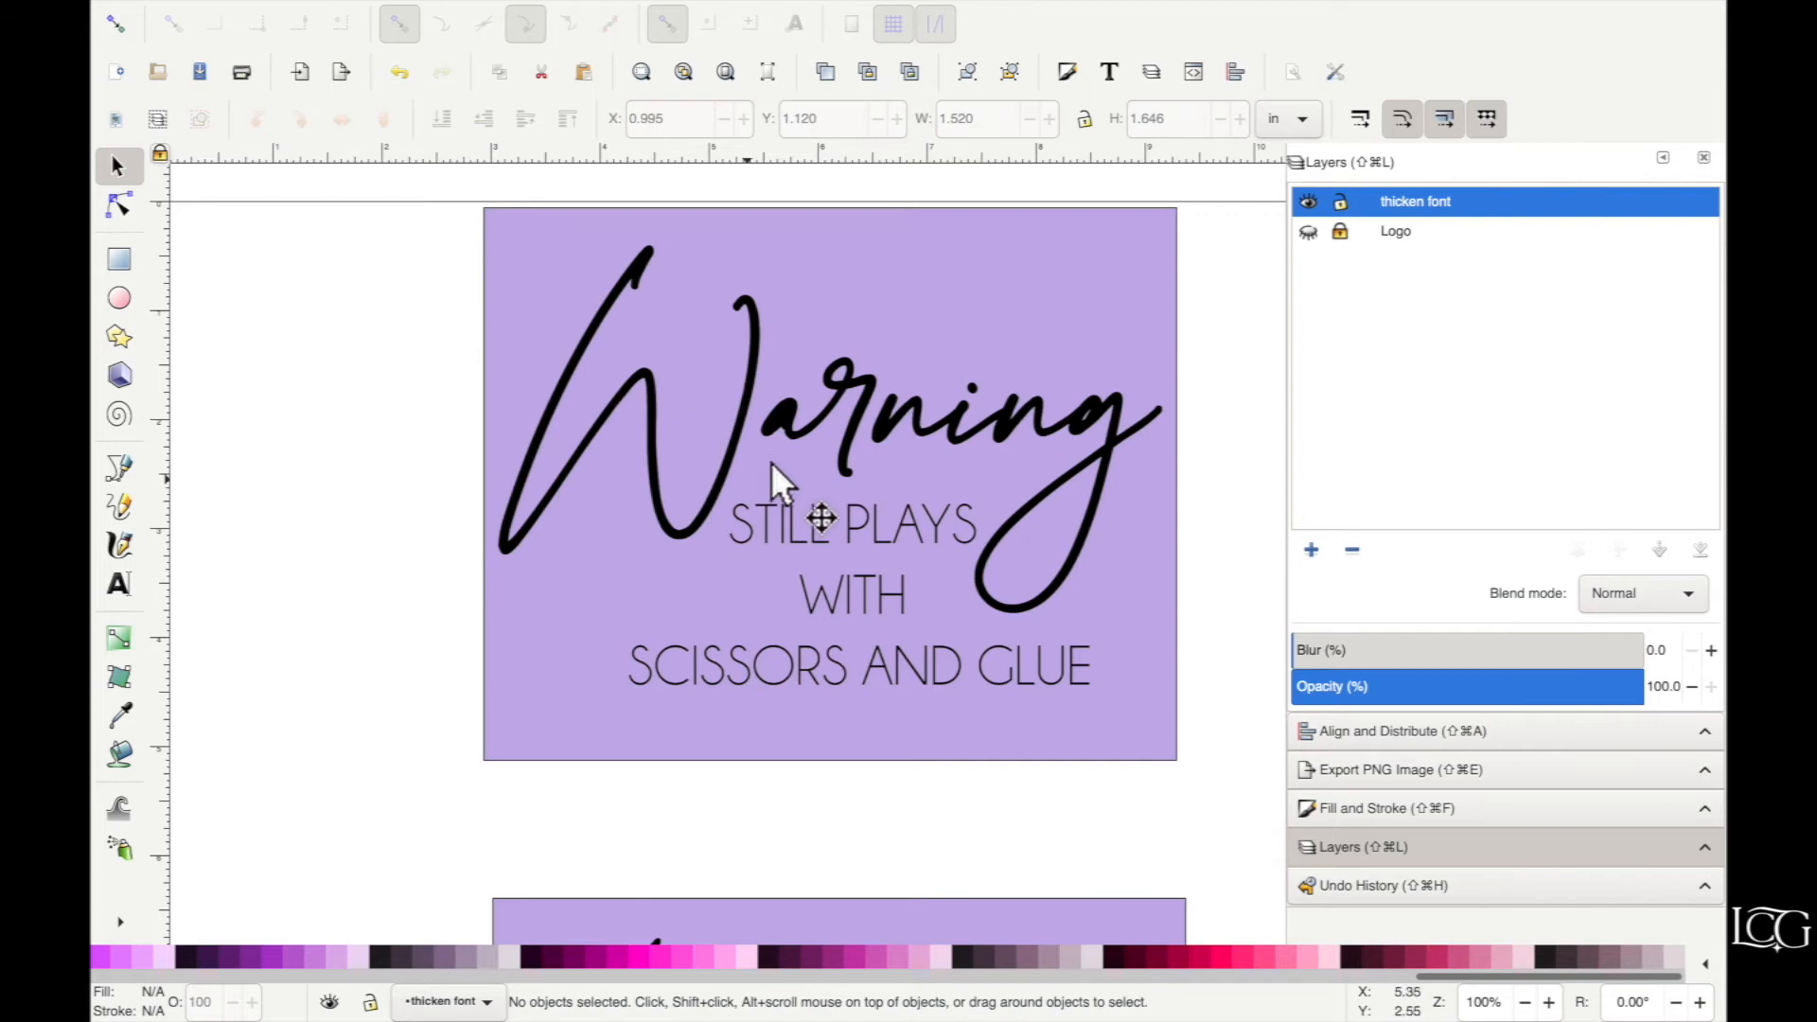
# Outset the upper sign's "STILL PLAYS WITH SCISSORS AND GLUE" path once and deselect it.
pyautogui.click(799, 429)
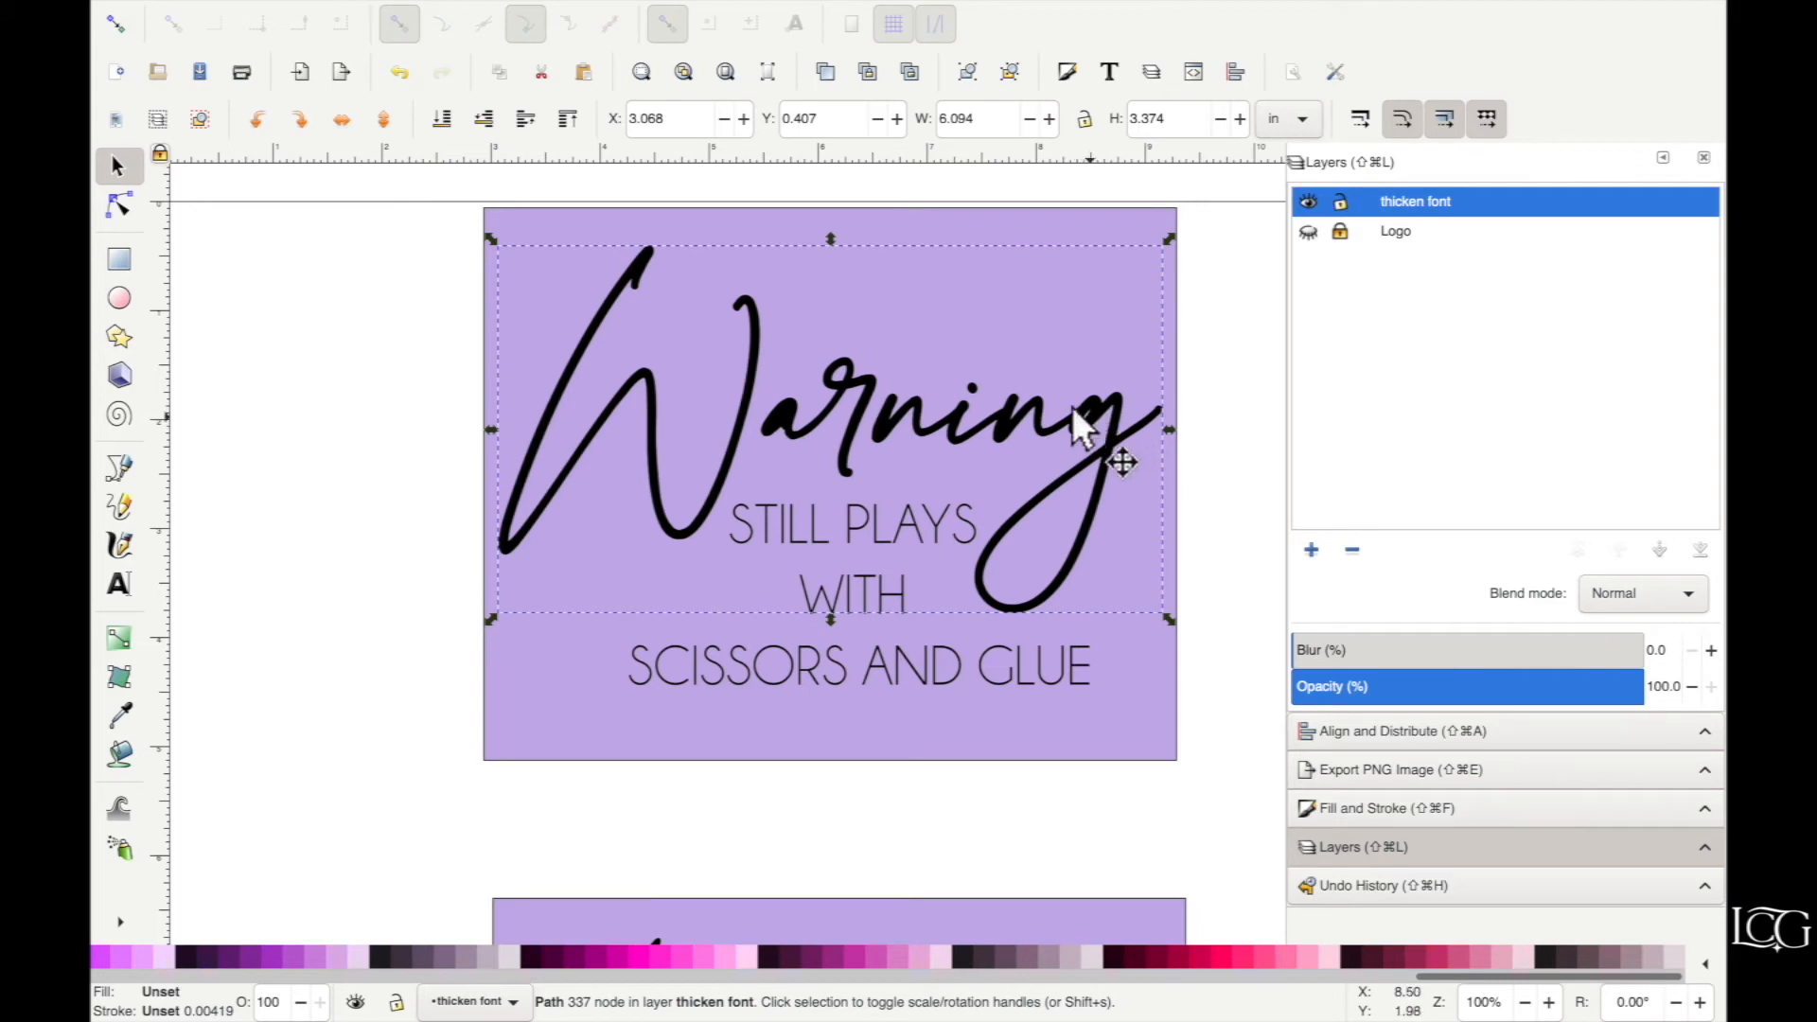
pyautogui.click(833, 606)
pyautogui.hotkey('ctrl', ')')
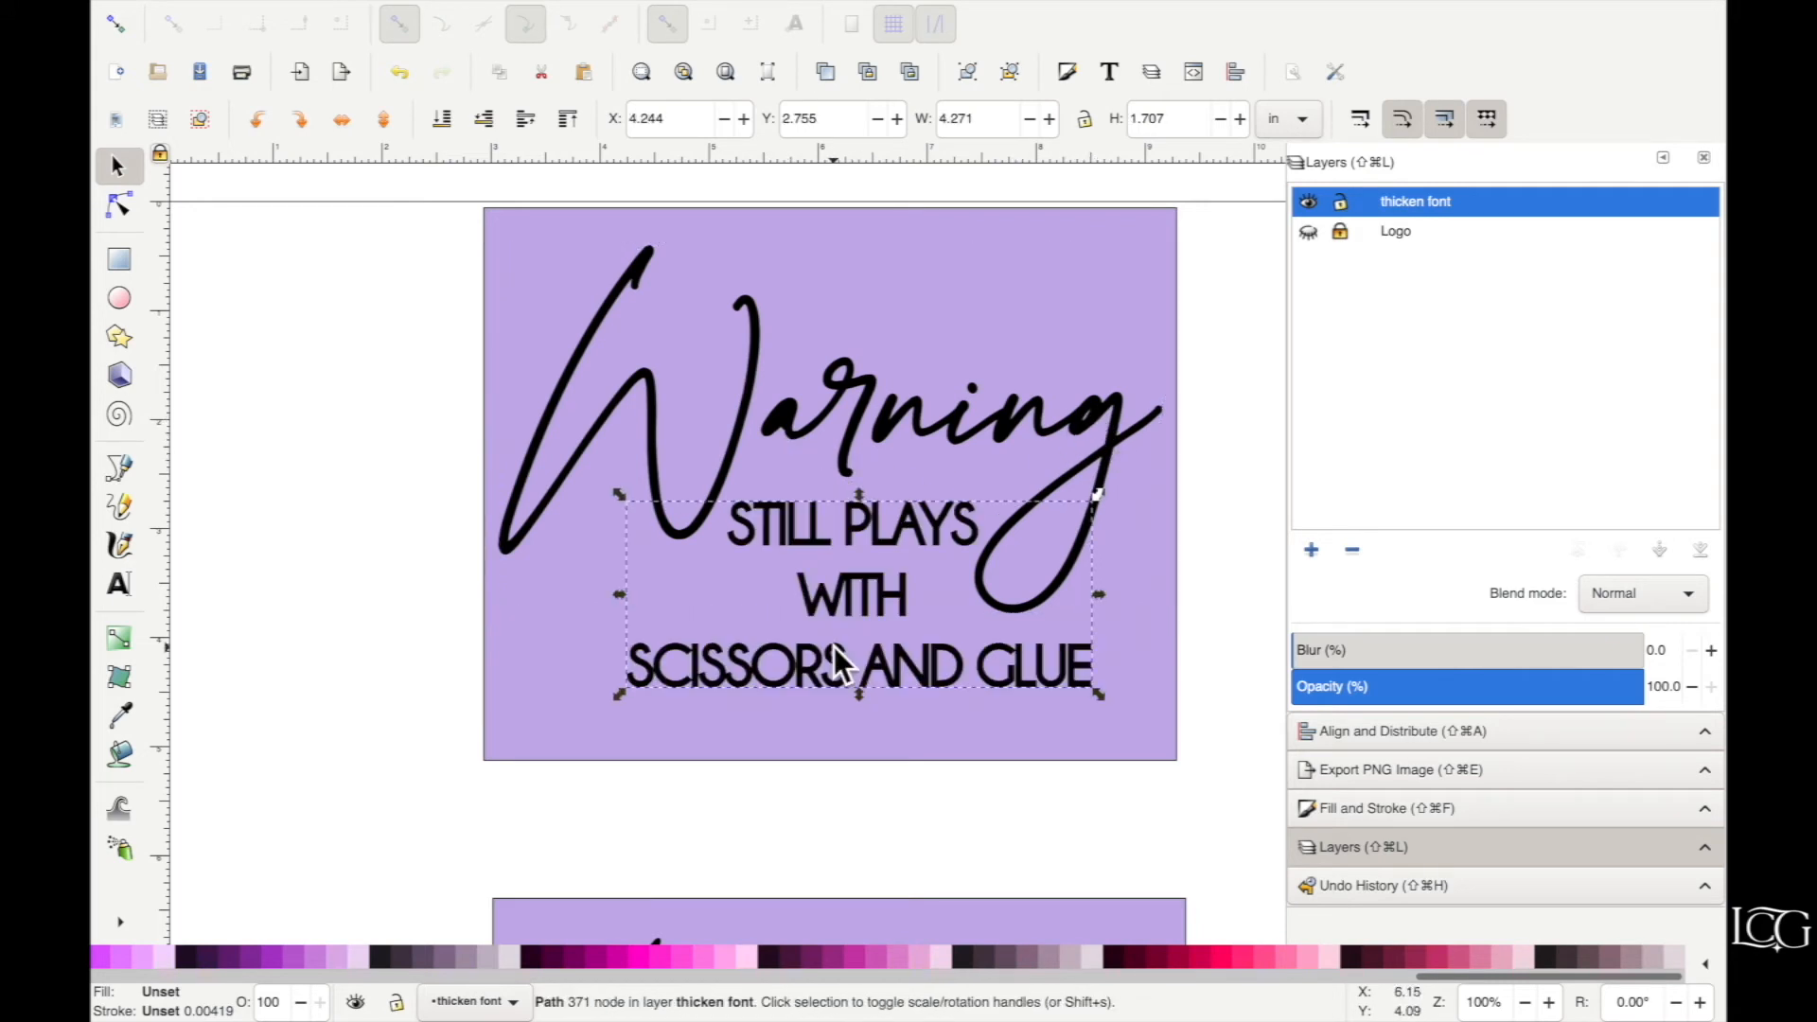
pyautogui.click(836, 653)
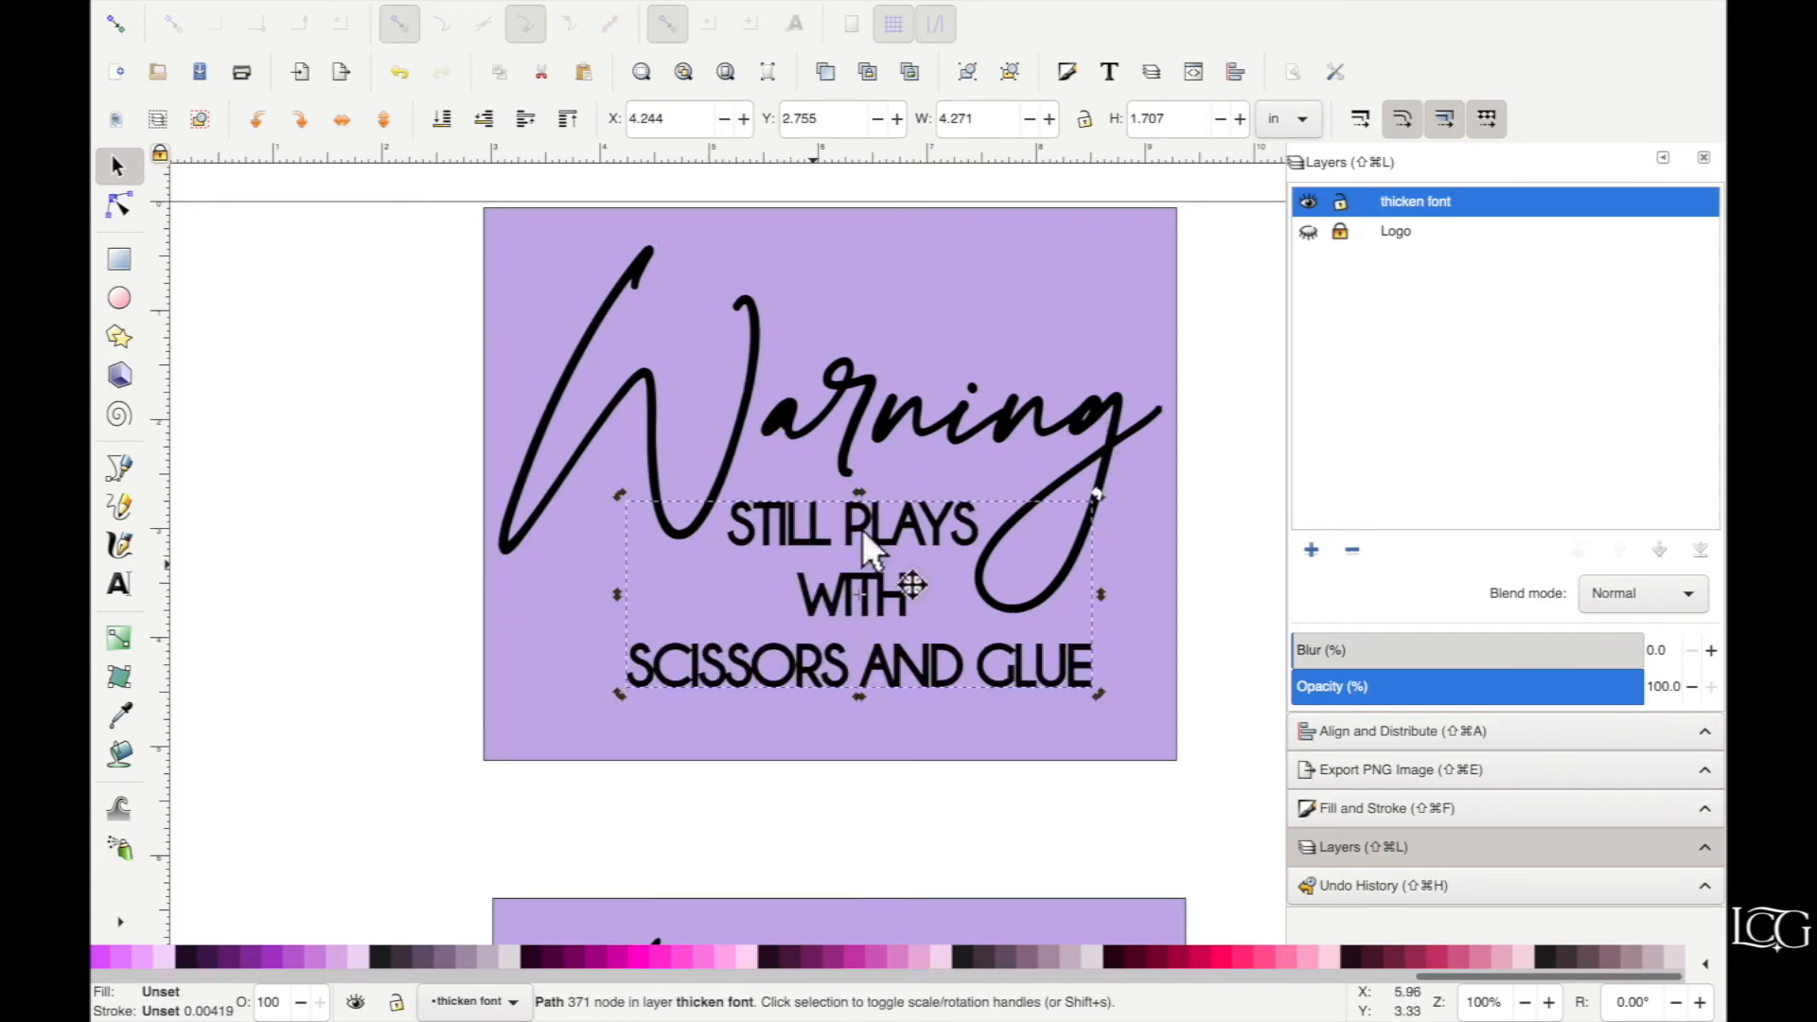
pyautogui.click(850, 788)
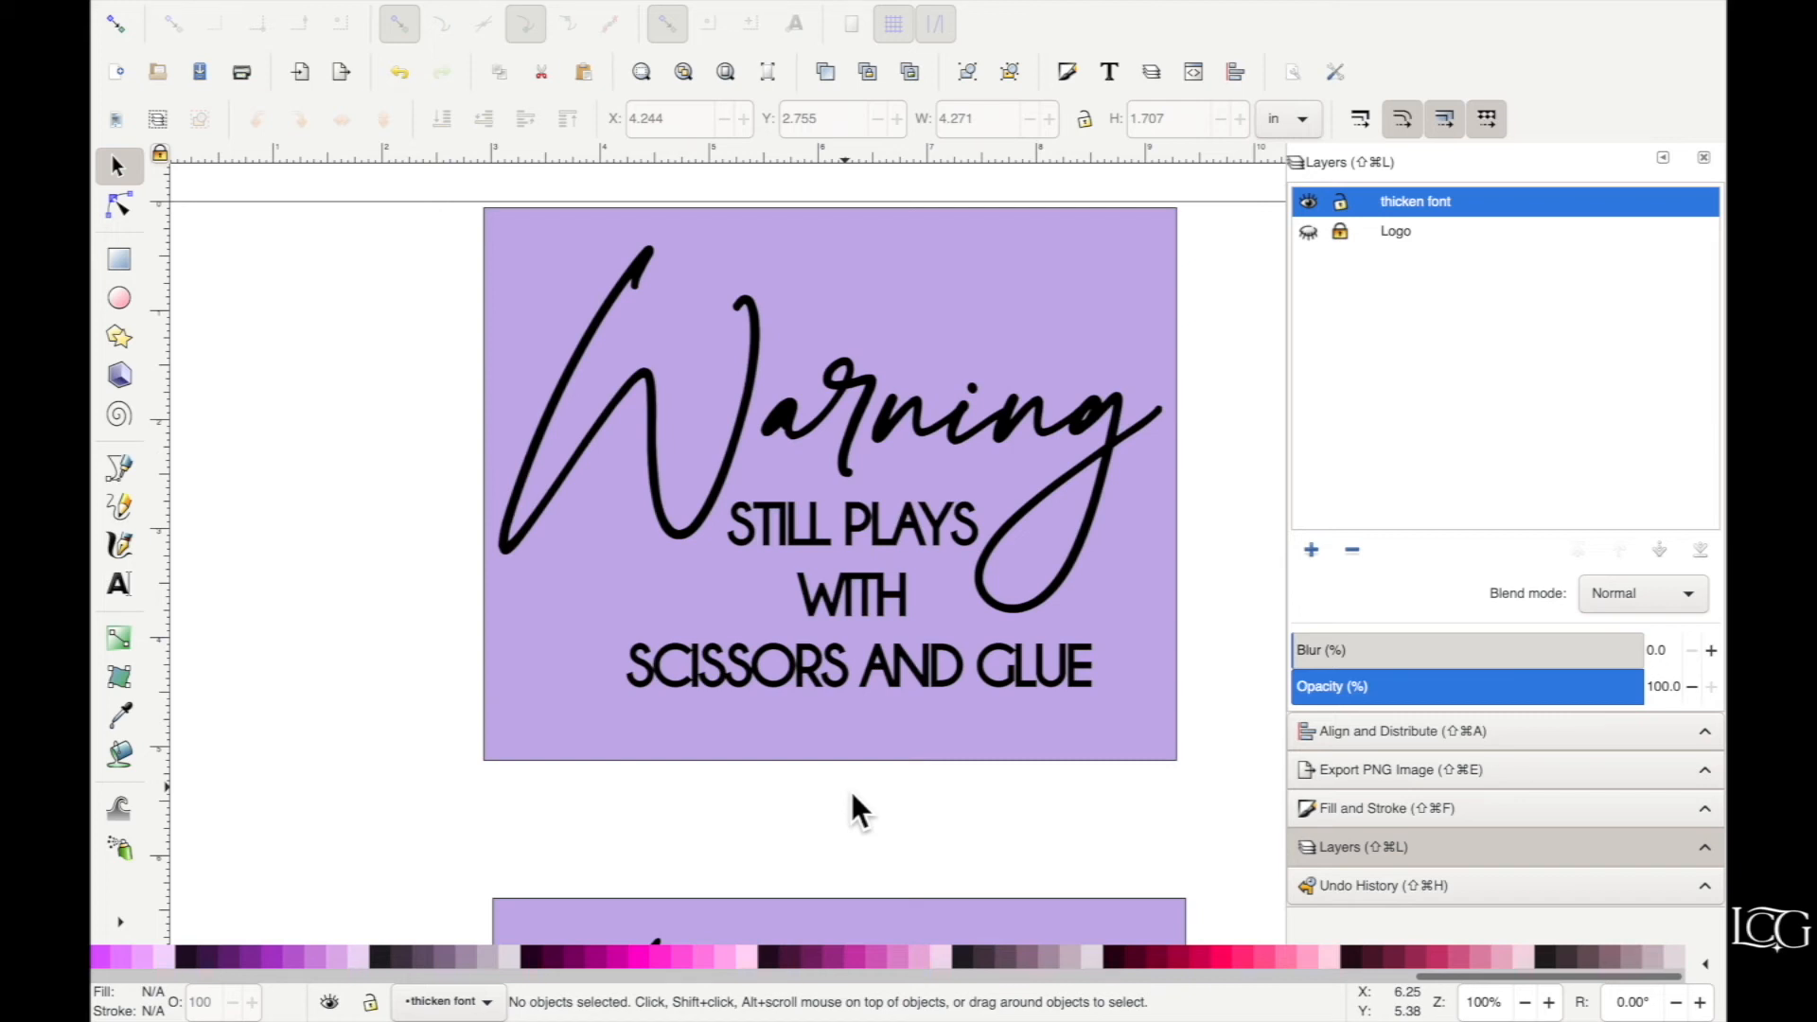
# Undo the outsets on both of the upper sign's text paths and delete the restored ellipse.
pyautogui.hotkey('ctrl', 'z')
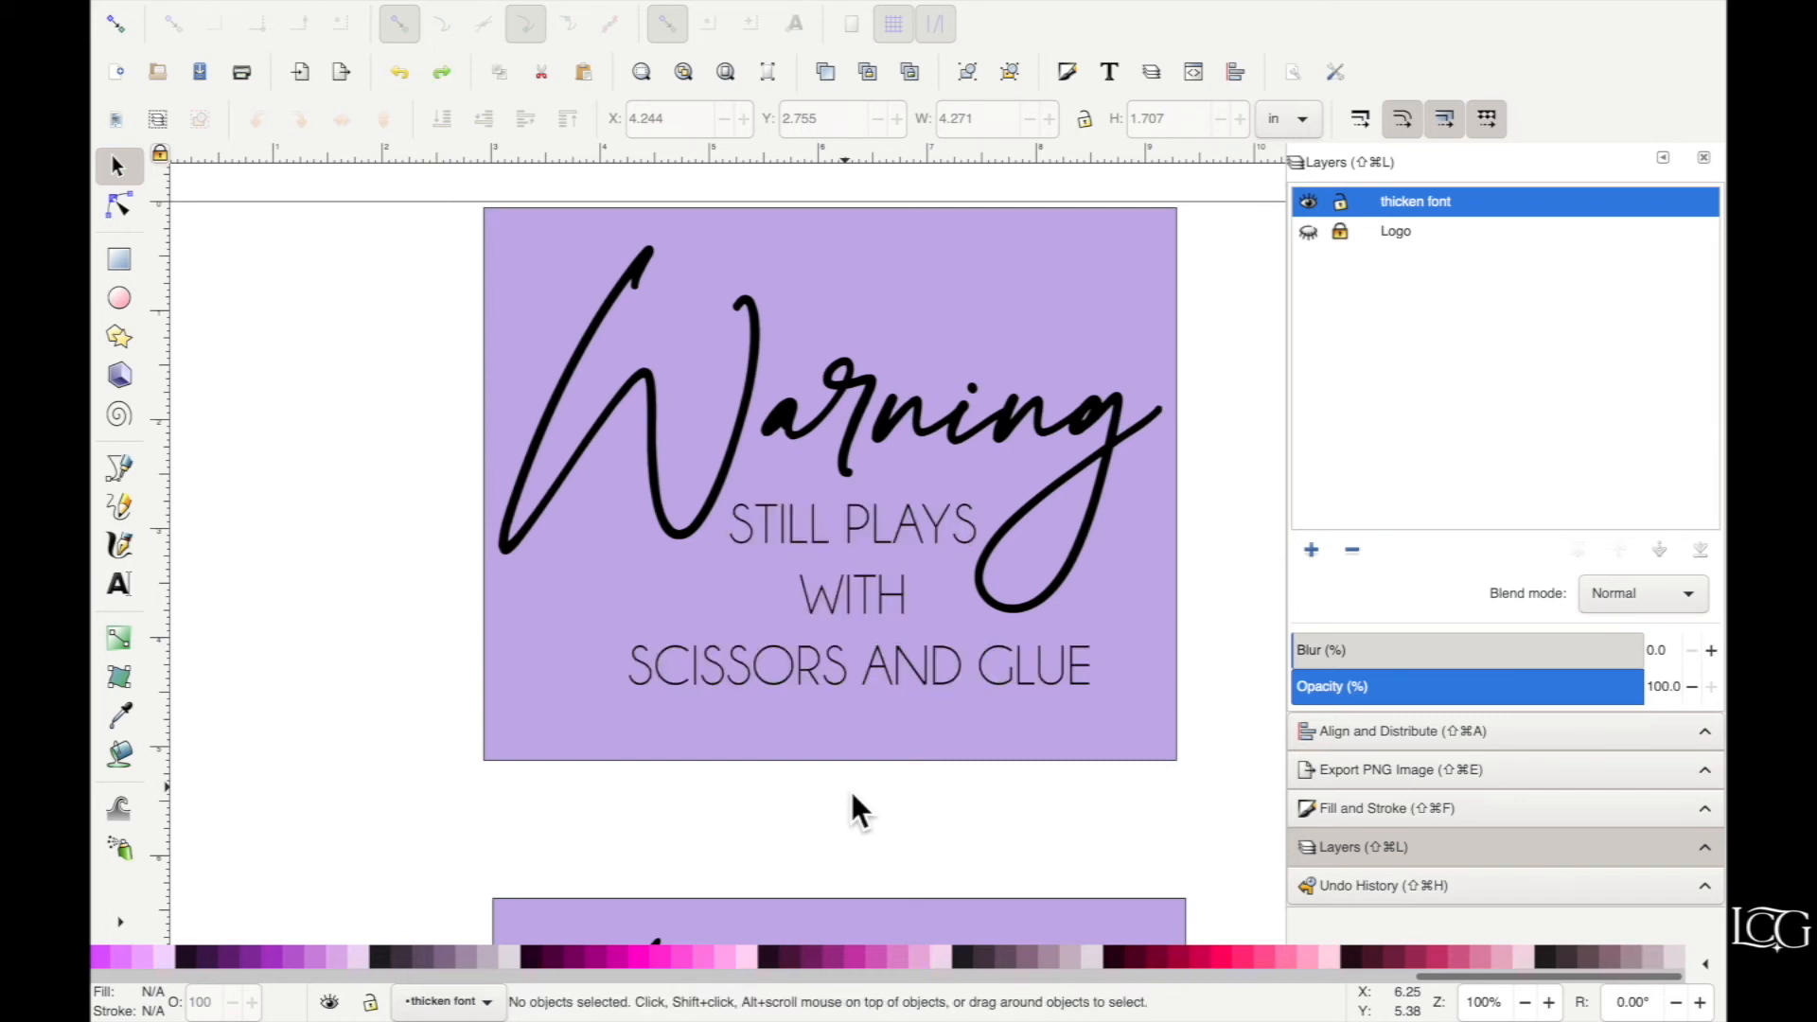
pyautogui.hotkey('ctrl', 'z')
pyautogui.hotkey('ctrl', 'z')
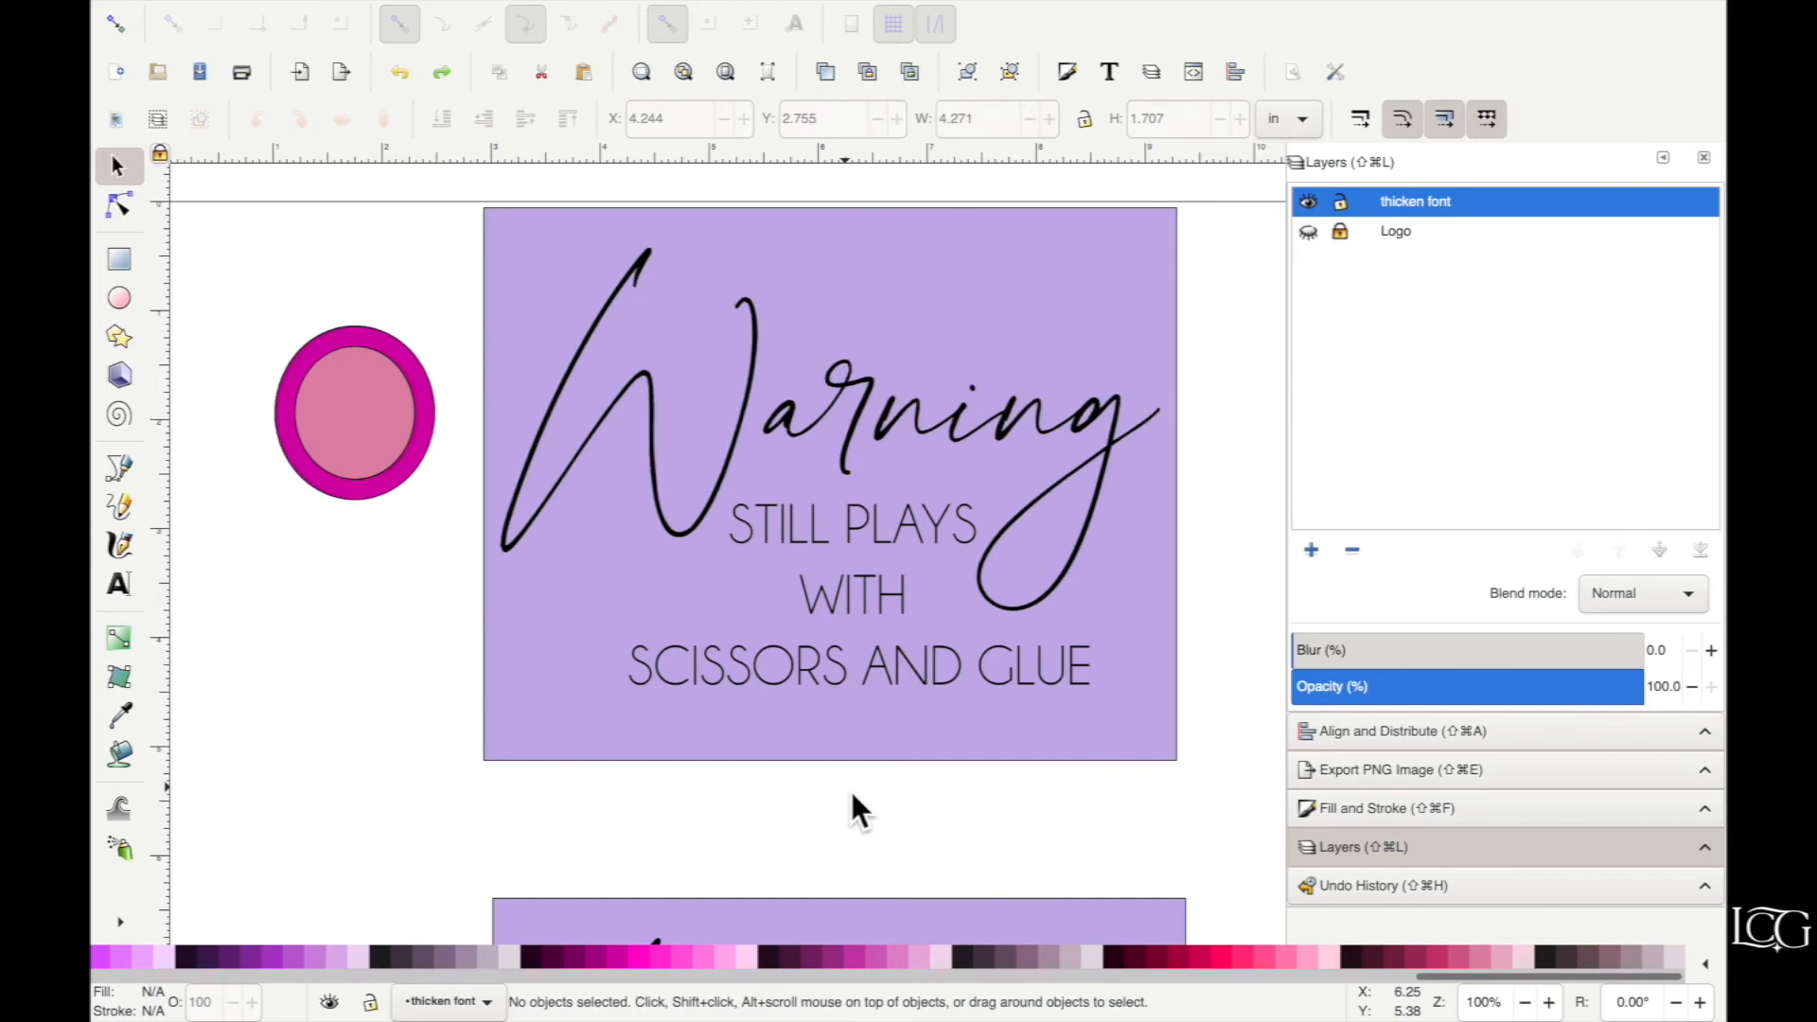
pyautogui.hotkey('ctrl', 'z')
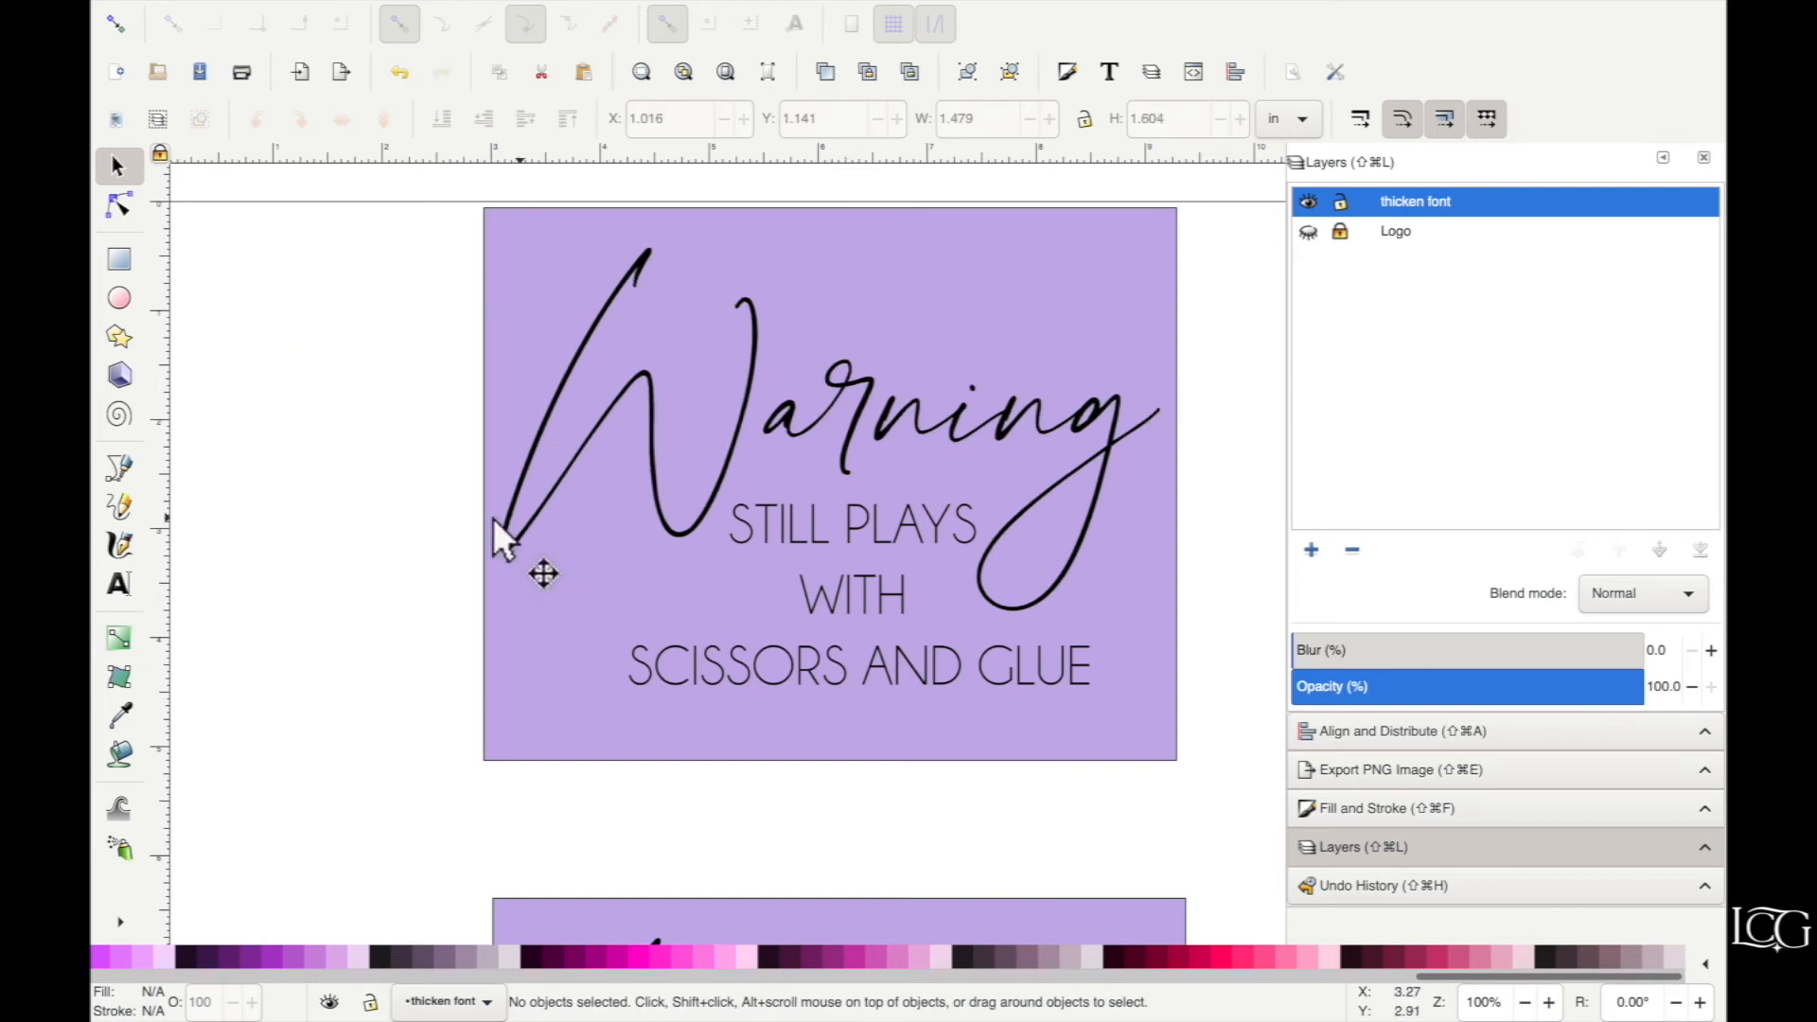
pyautogui.click(536, 545)
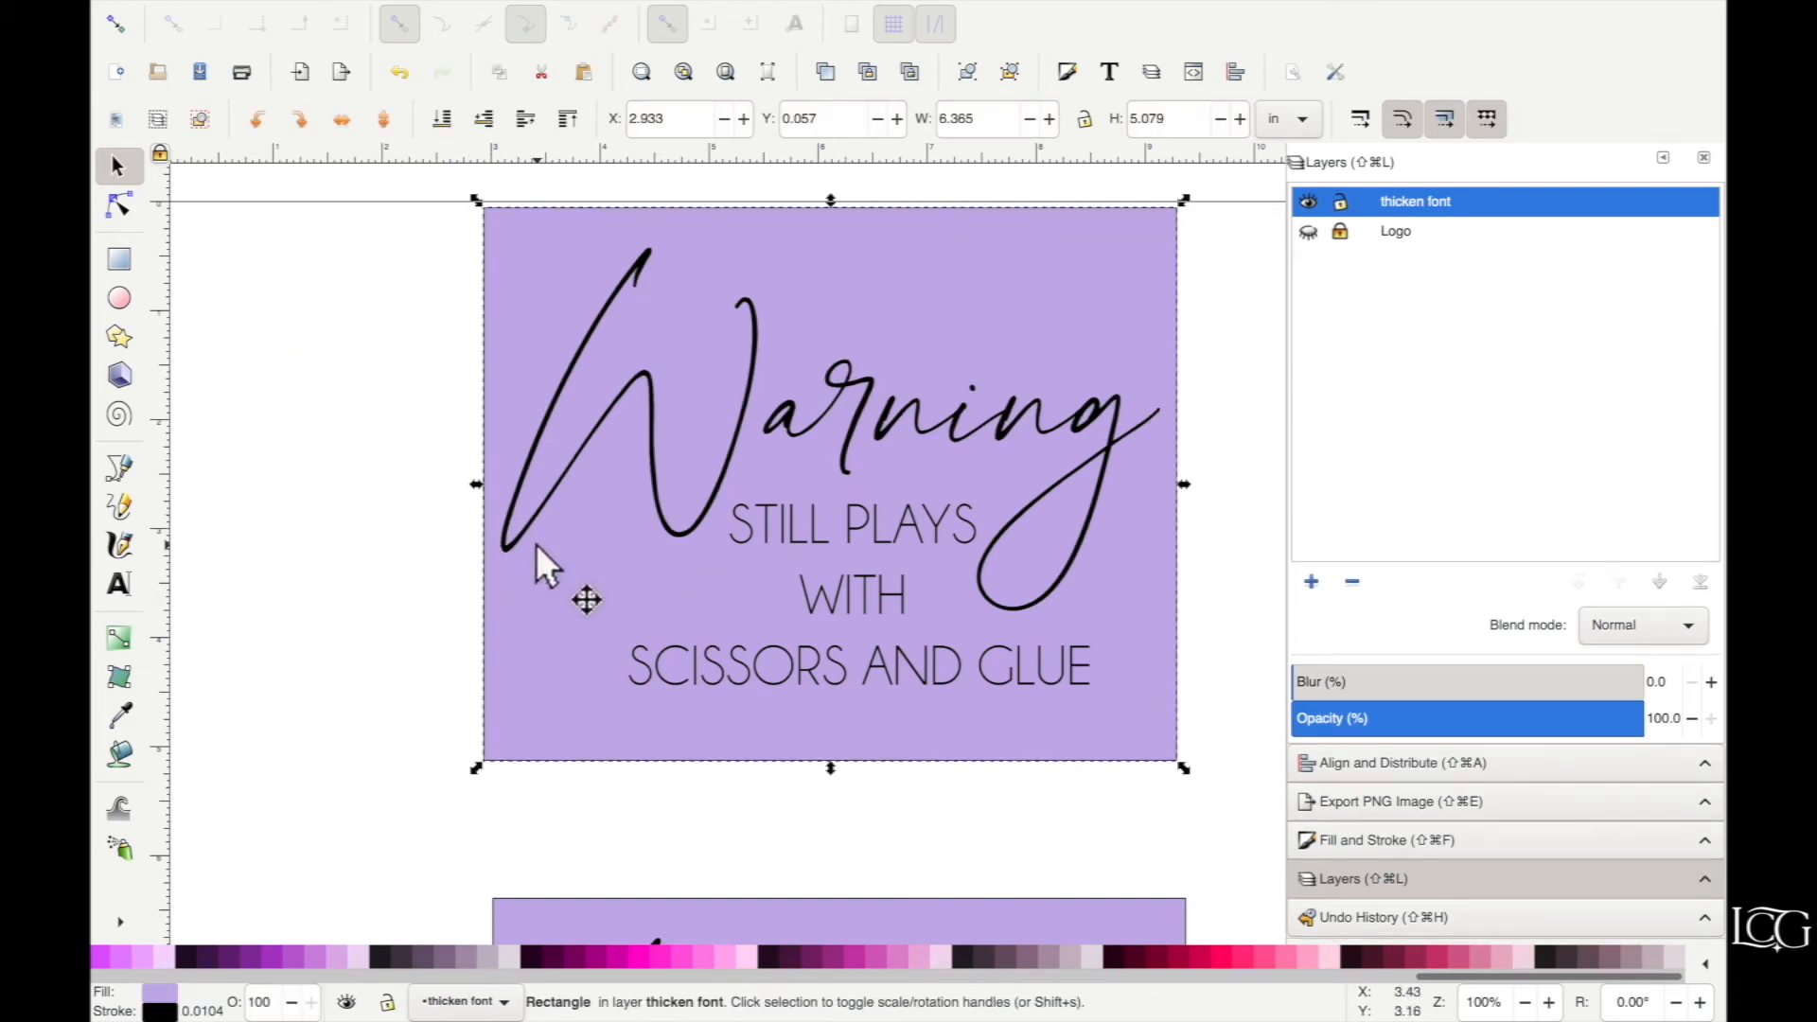
pyautogui.click(406, 499)
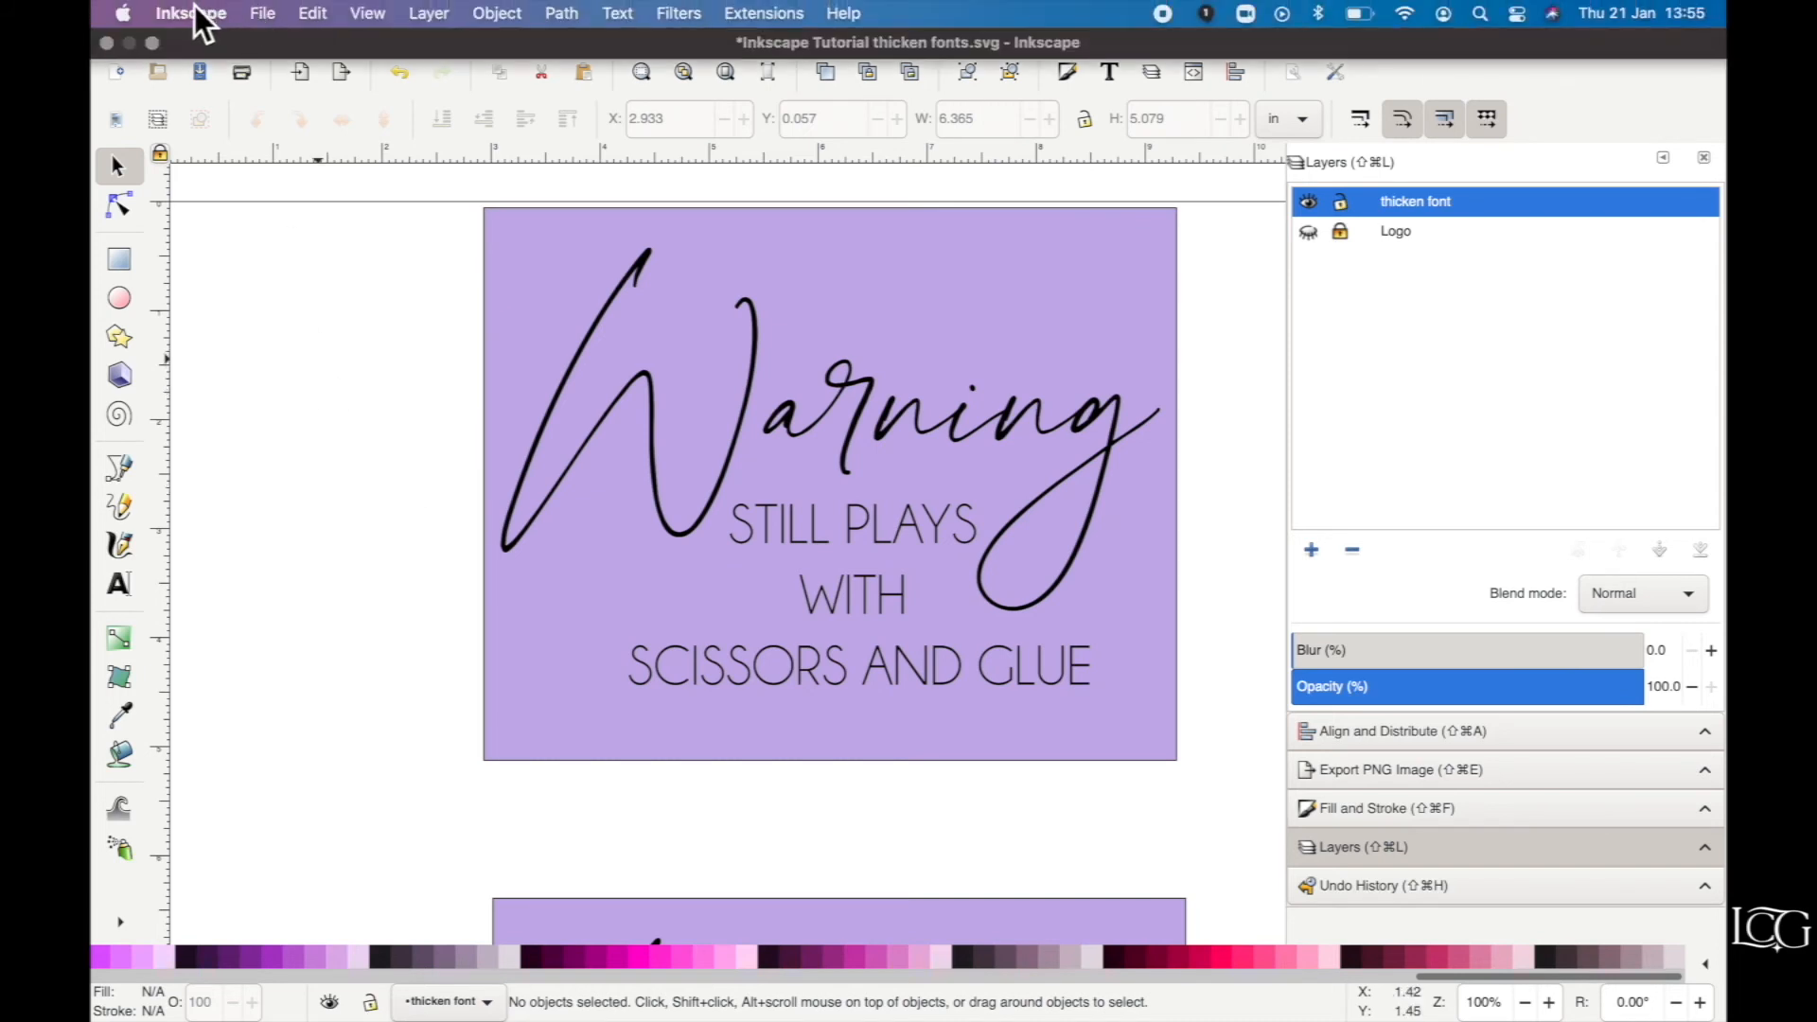
# Open the Steps settings of the Behaviour preferences.
pyautogui.click(187, 13)
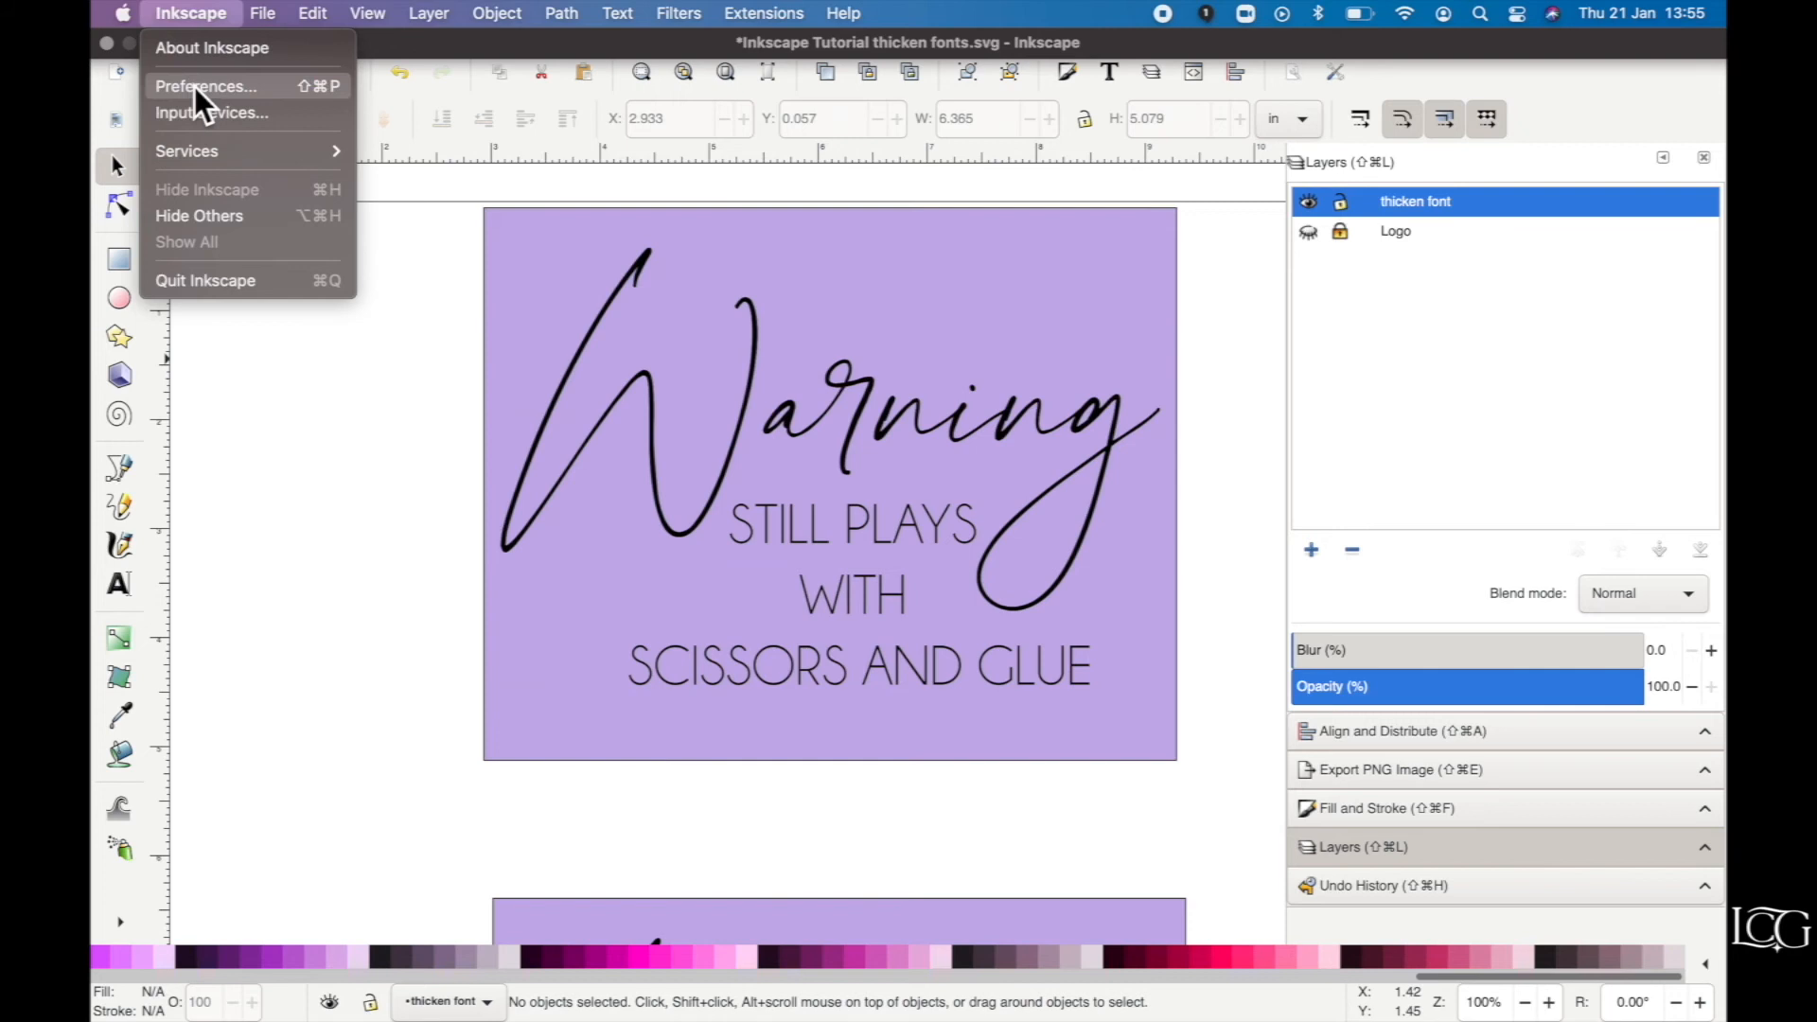
pyautogui.click(195, 87)
pyautogui.click(502, 147)
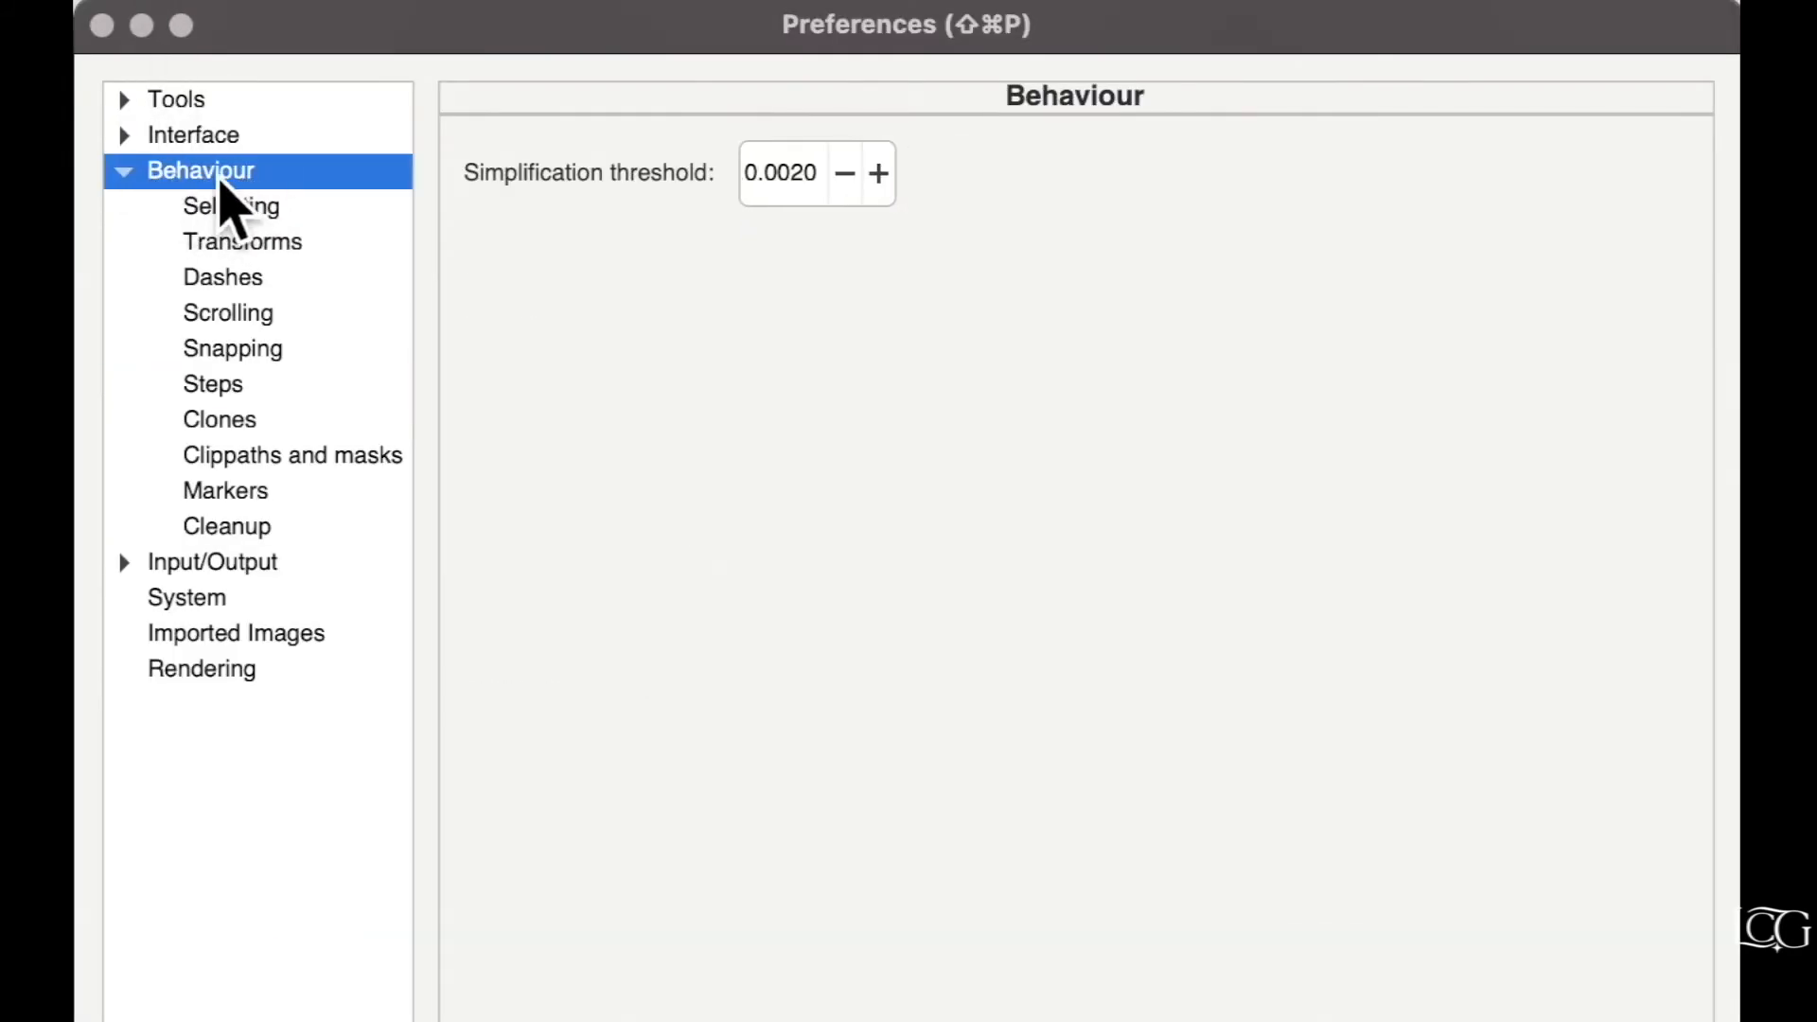
pyautogui.click(229, 388)
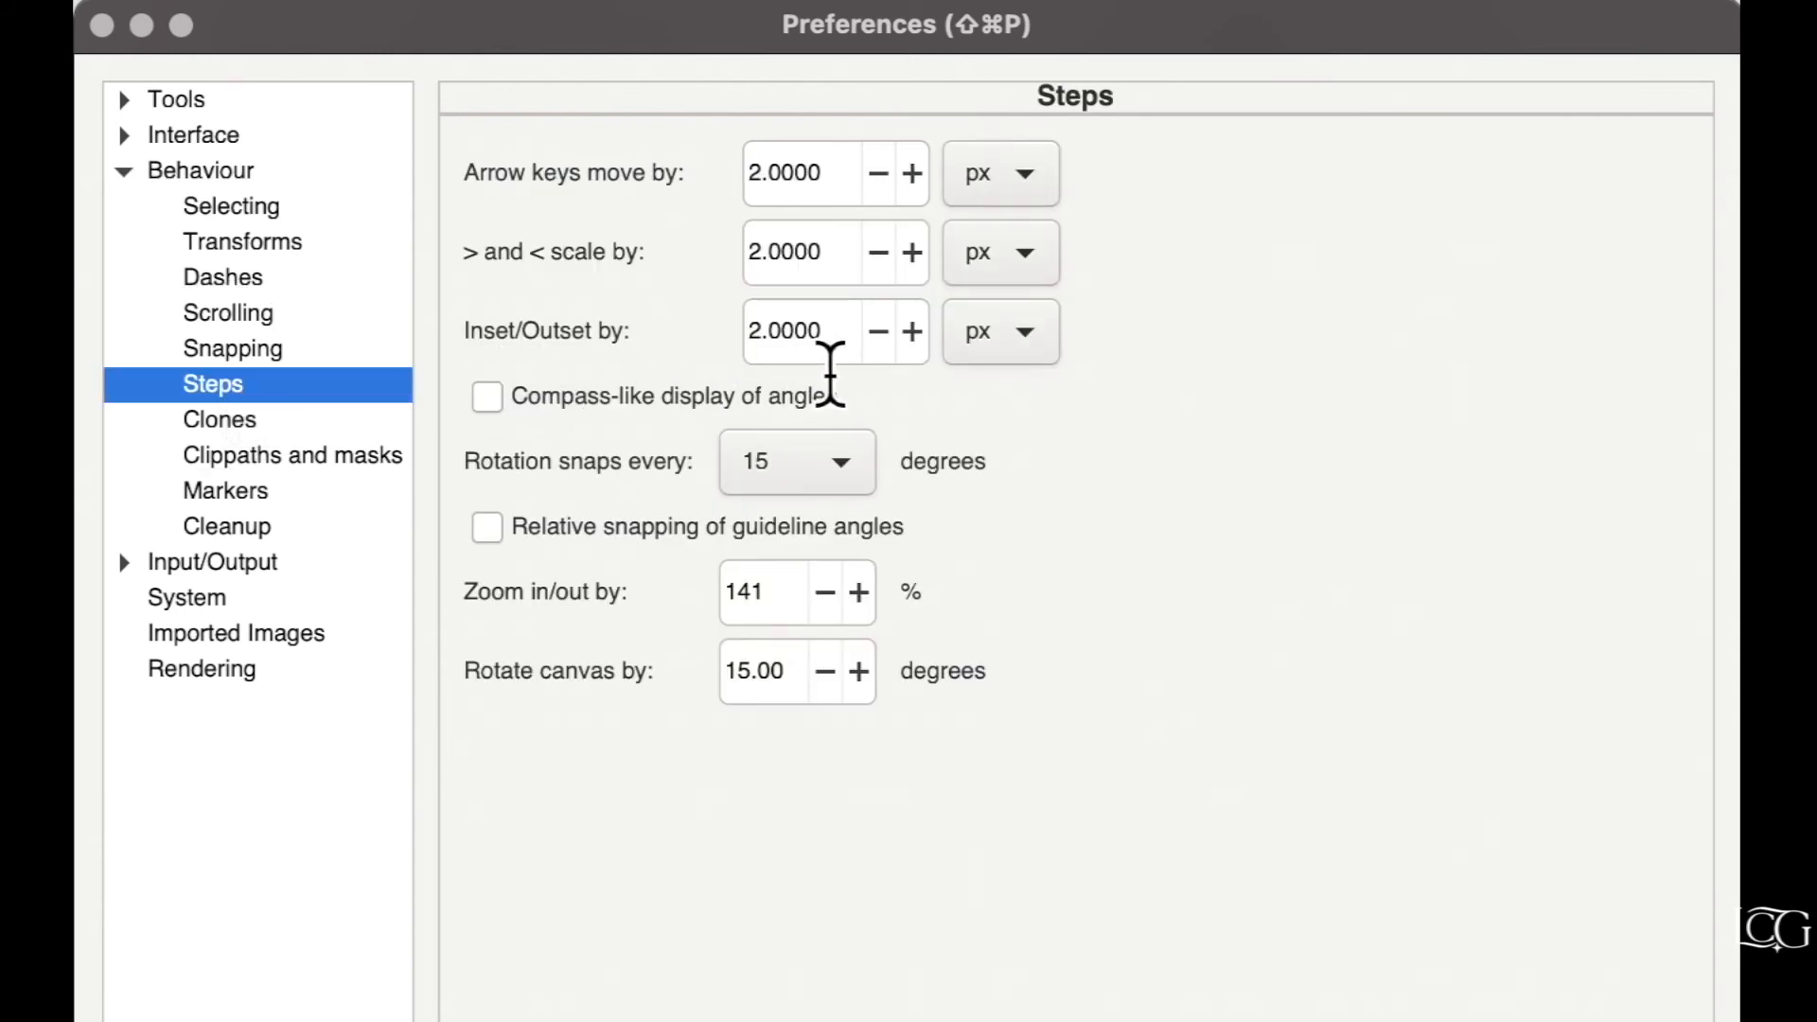
# Set the Inset/Outset step to 0.05 mm.
pyautogui.click(848, 358)
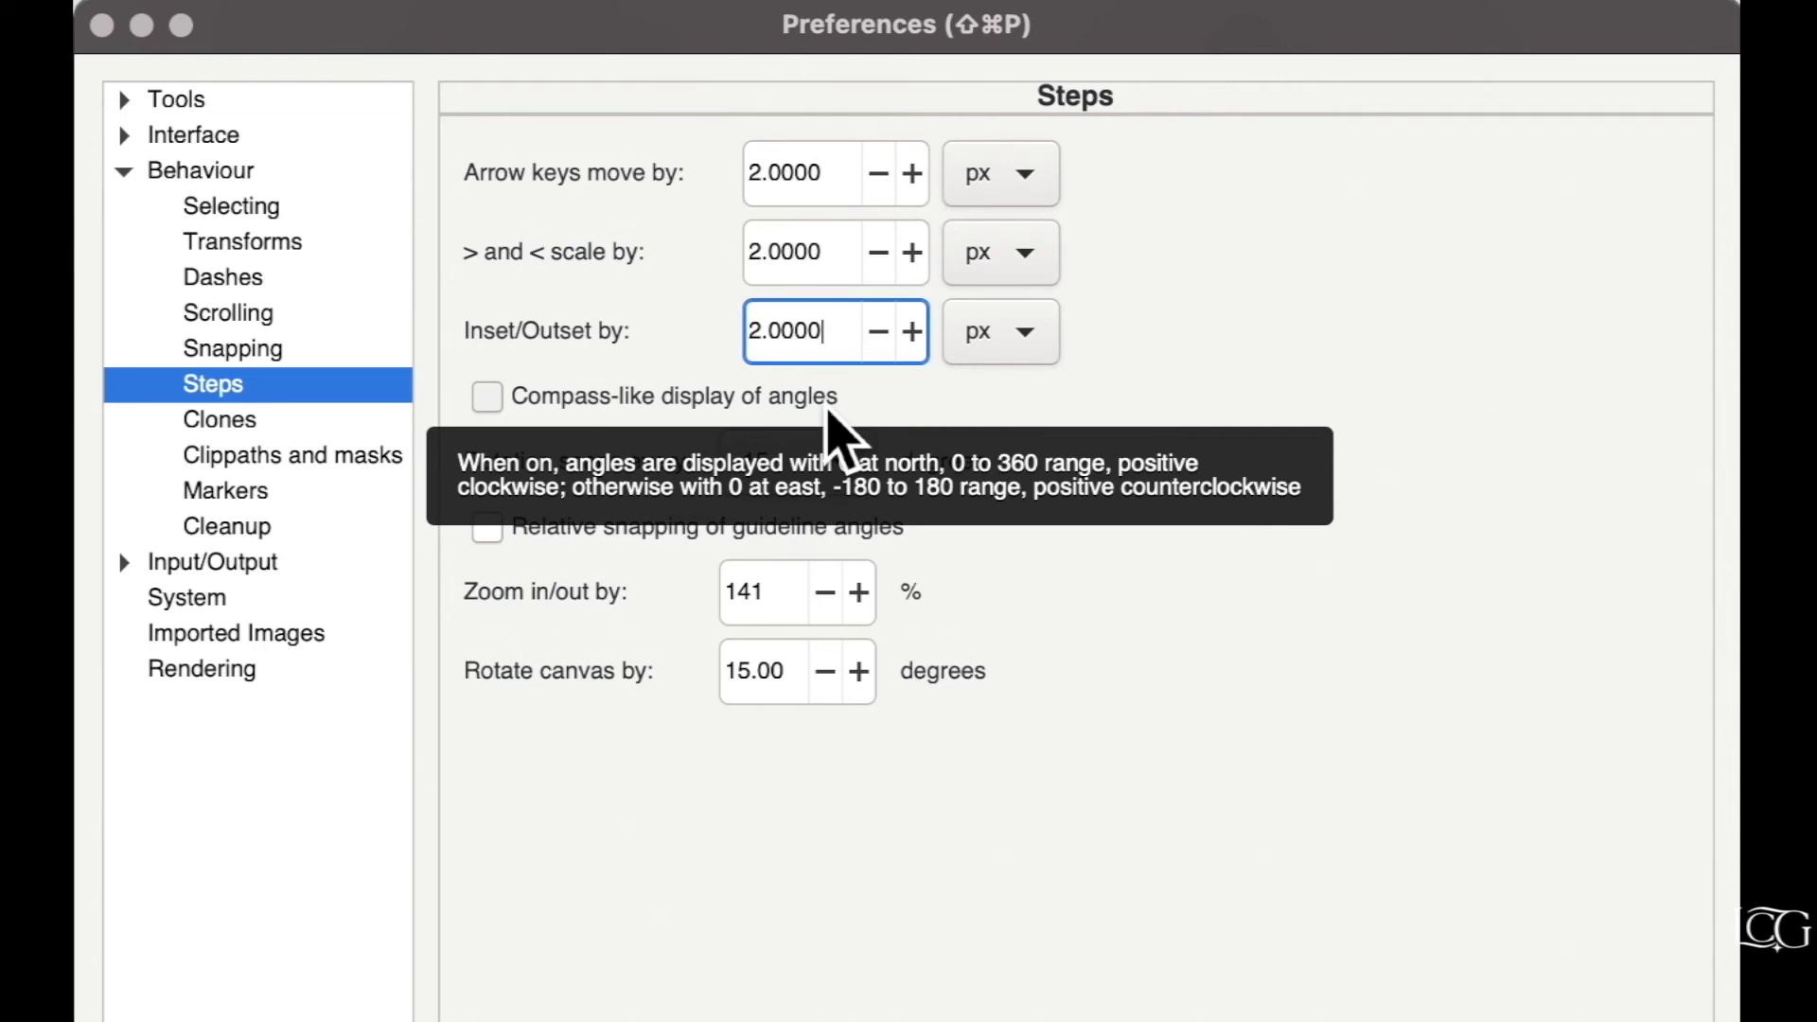
pyautogui.click(996, 337)
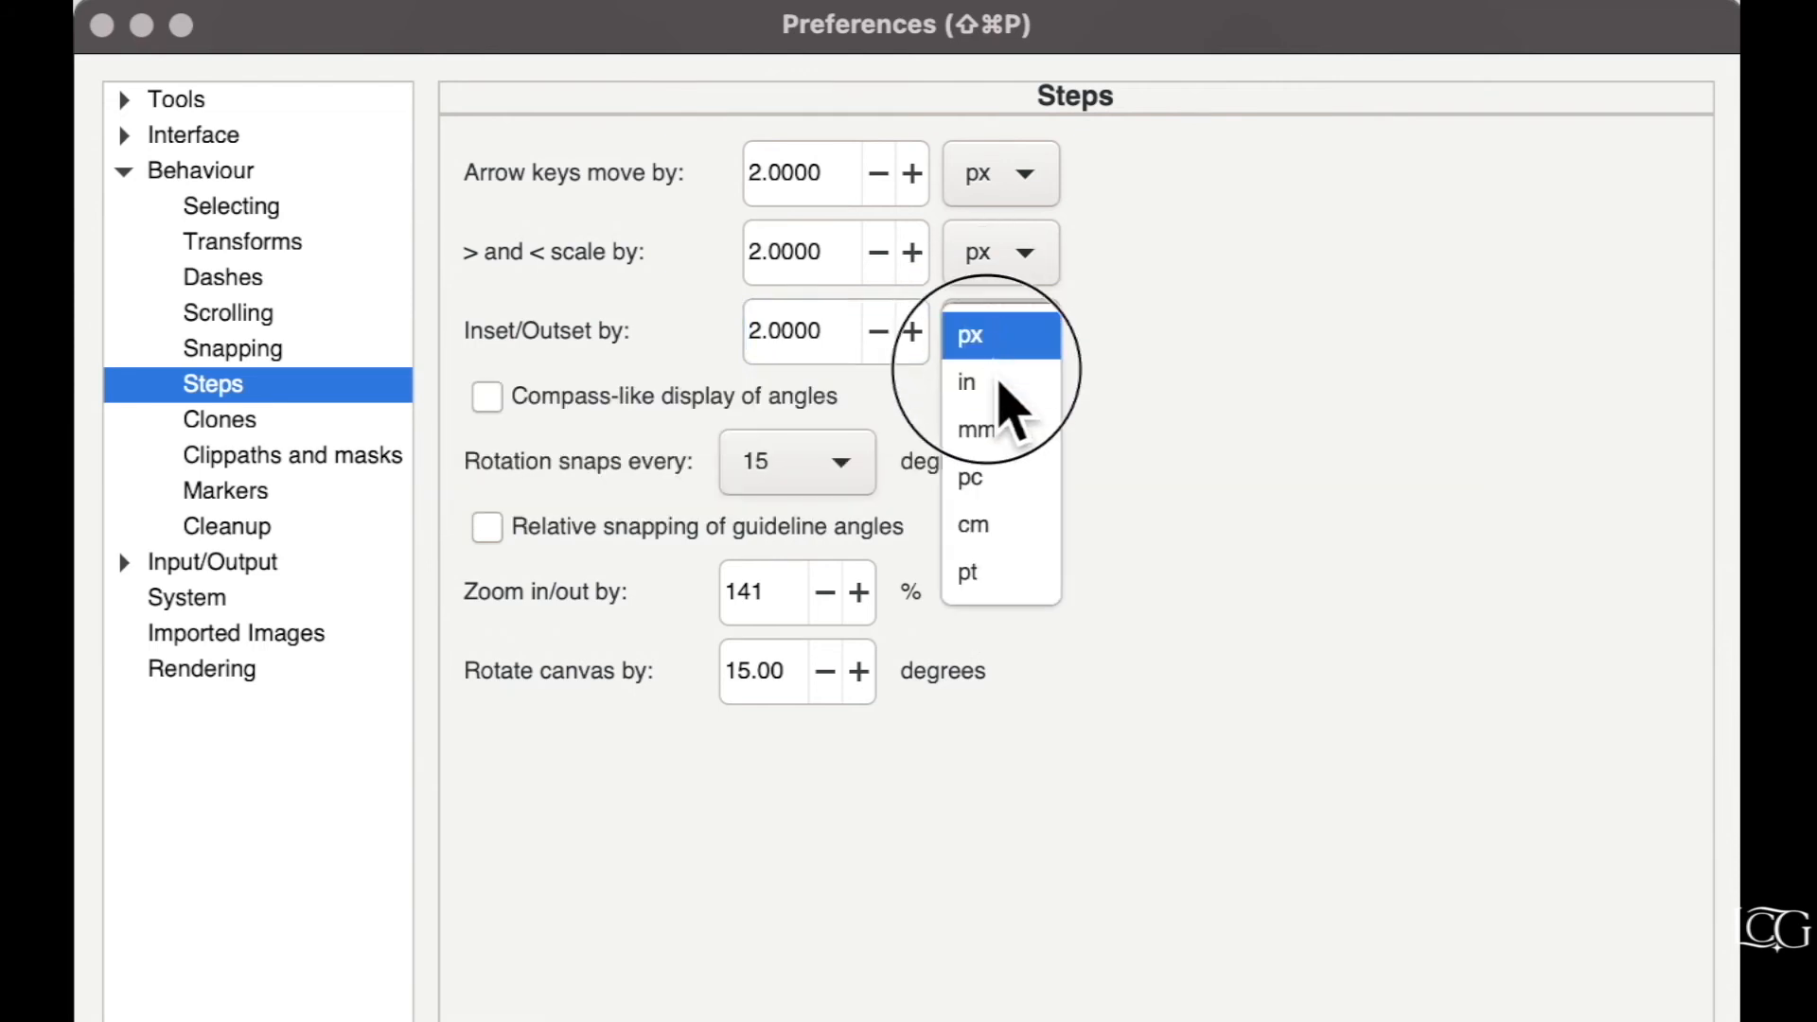
pyautogui.click(1005, 430)
pyautogui.click(1054, 407)
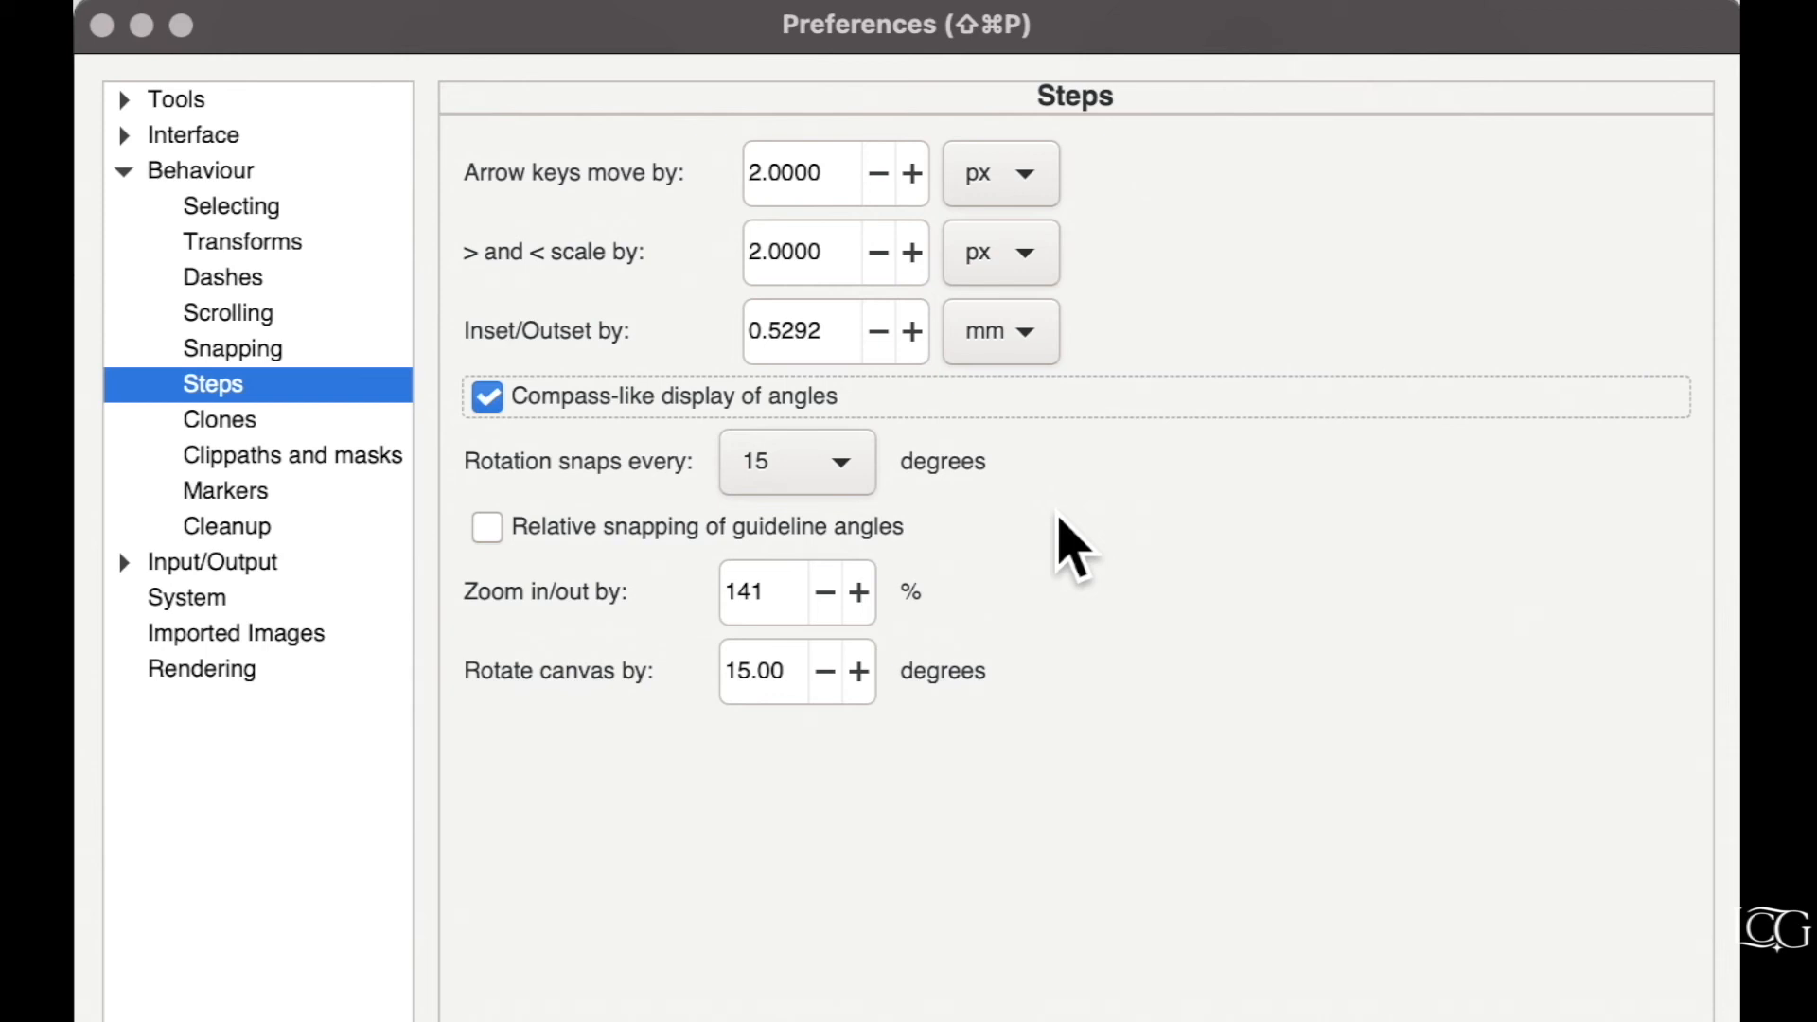
pyautogui.moveTo(848, 337); pyautogui.dragTo(758, 346)
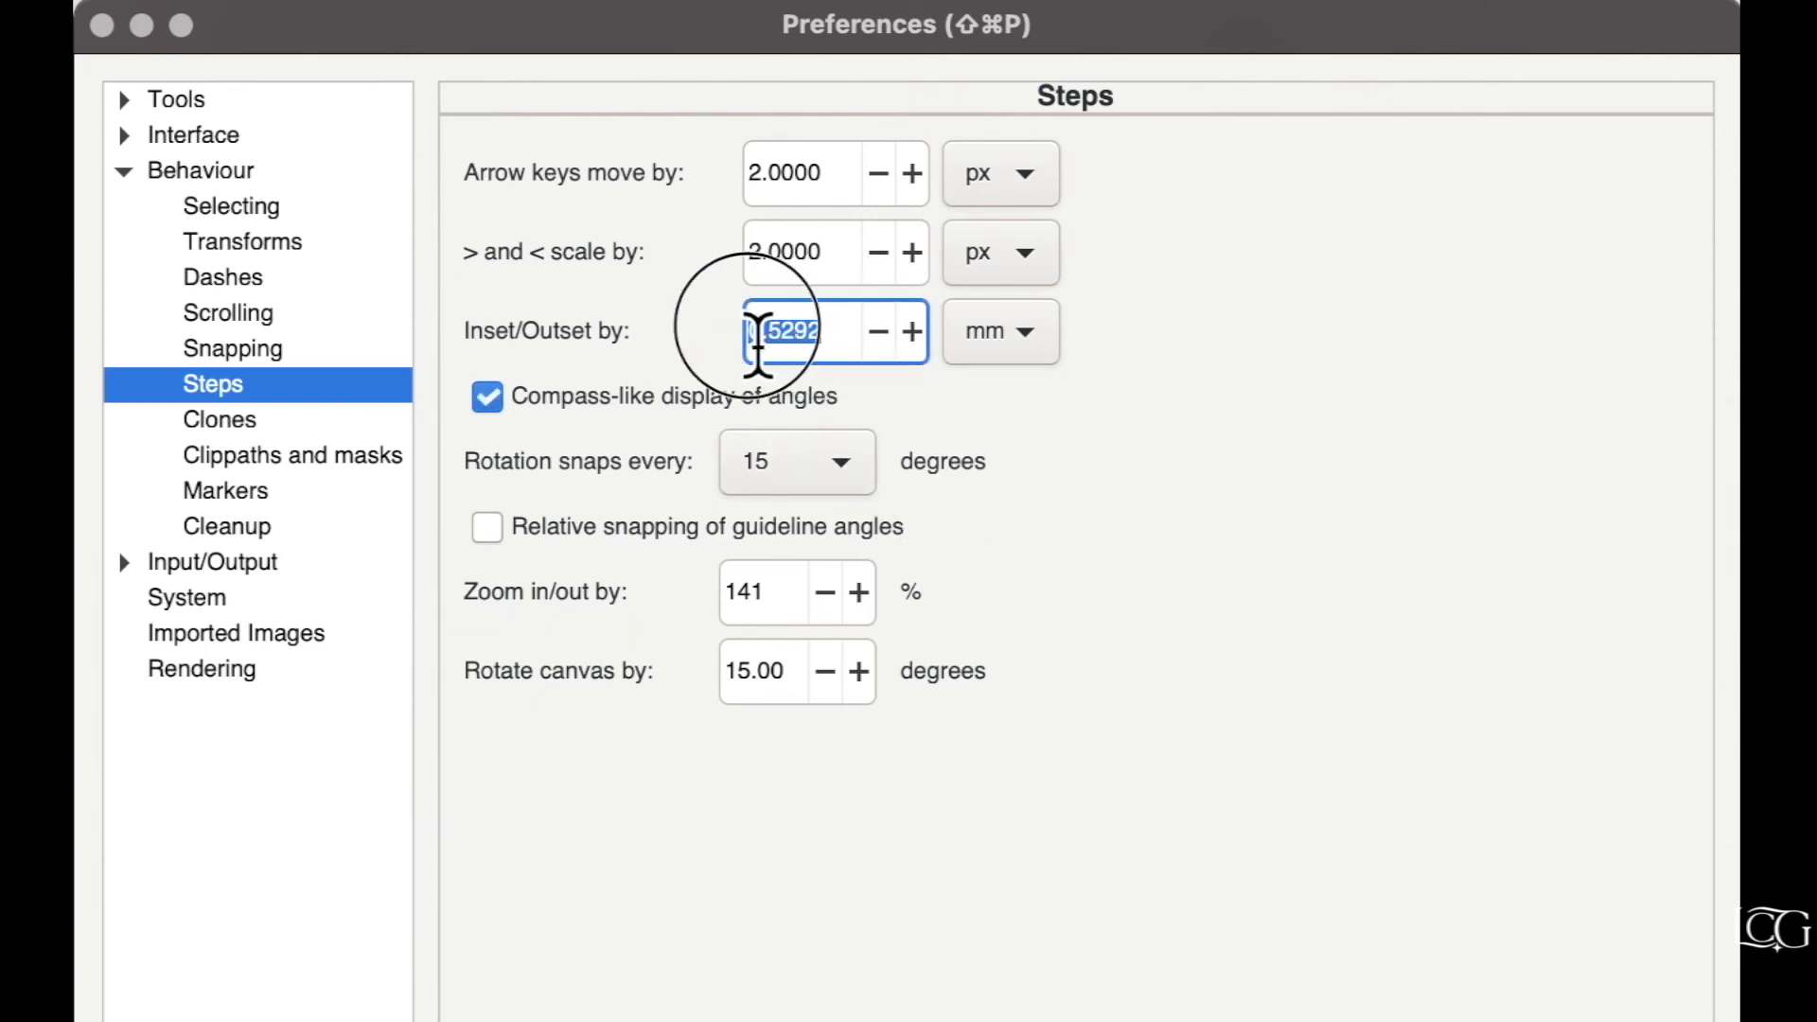
pyautogui.write('0.05')
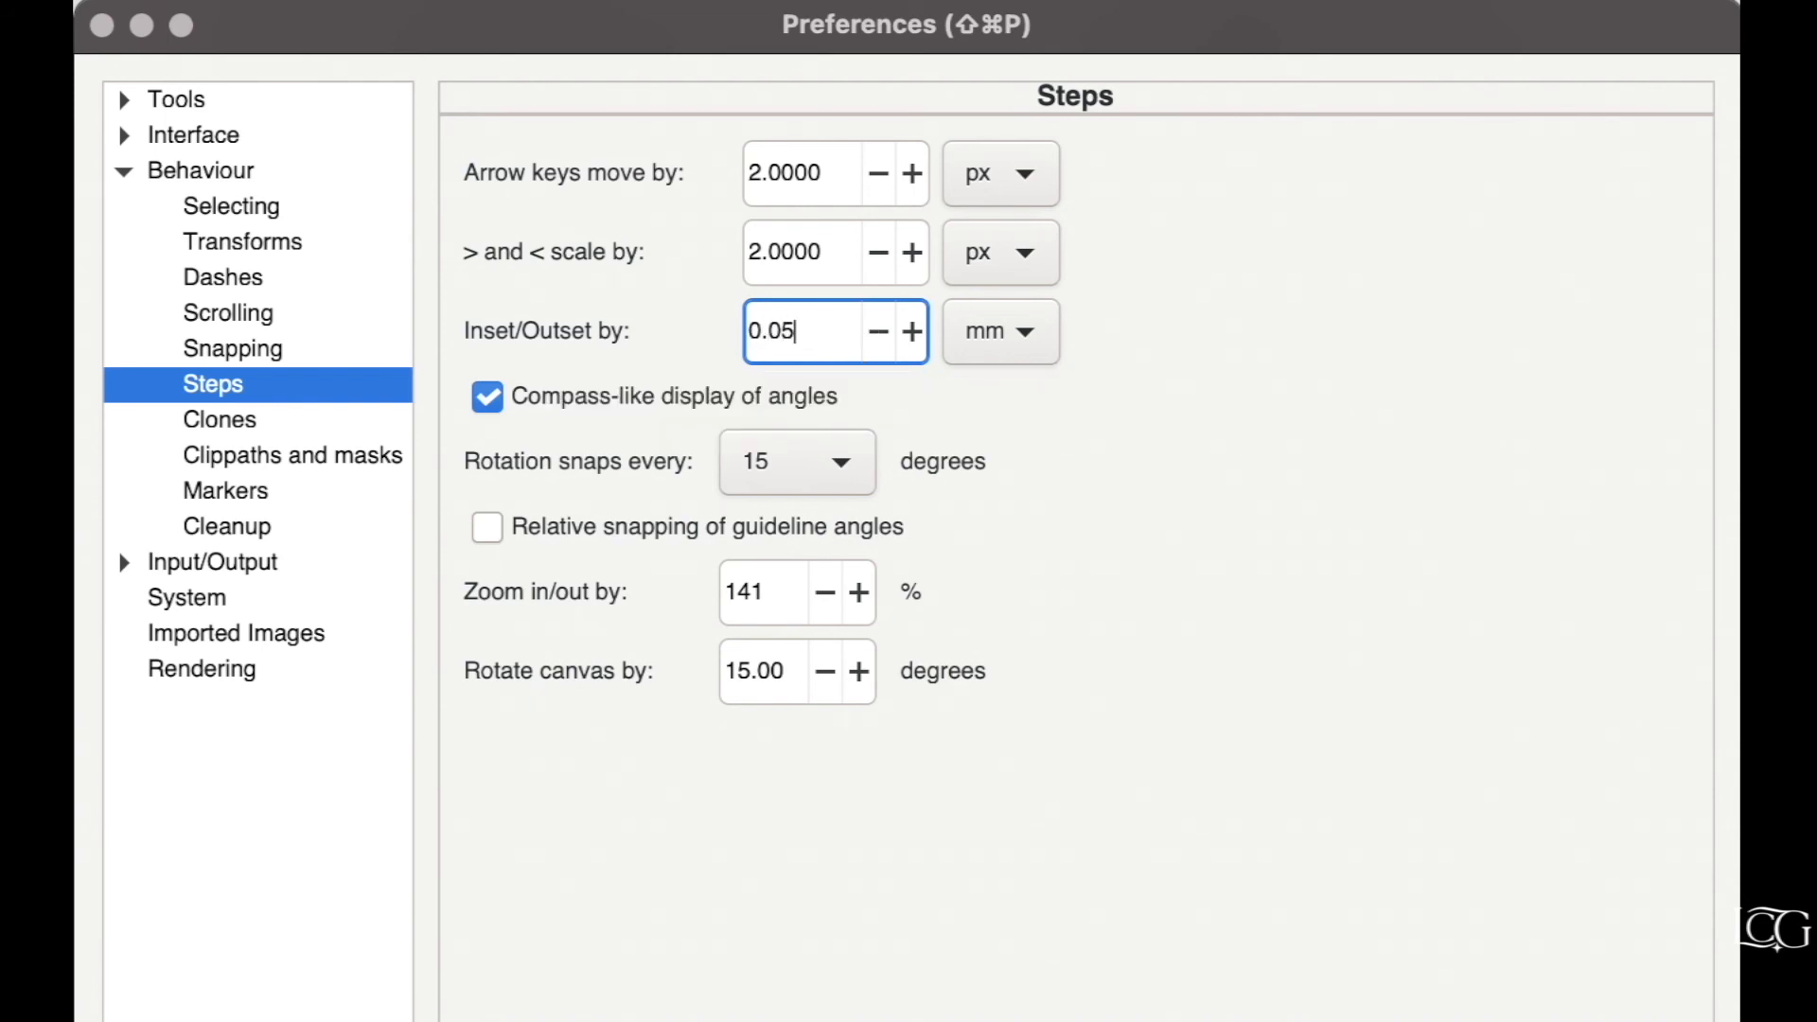
# Switch the Inset/Outset step's unit to inches and close the preferences.
pyautogui.click(967, 337)
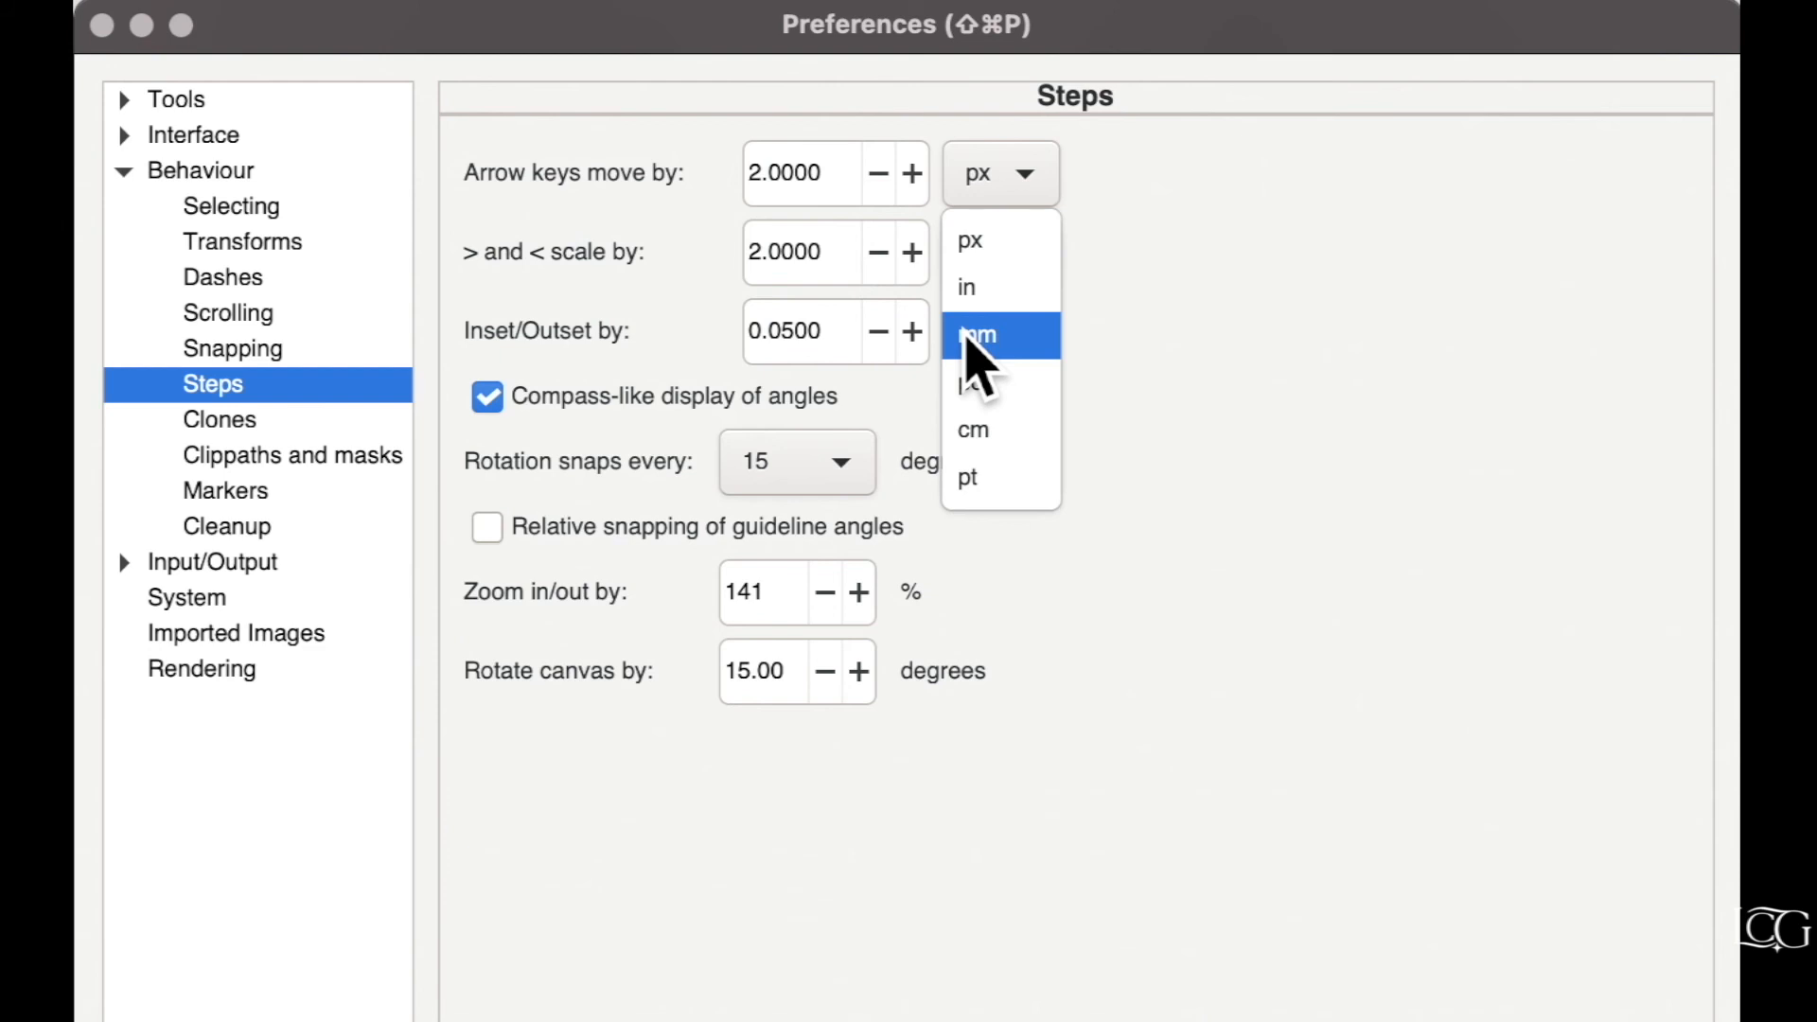
pyautogui.click(986, 305)
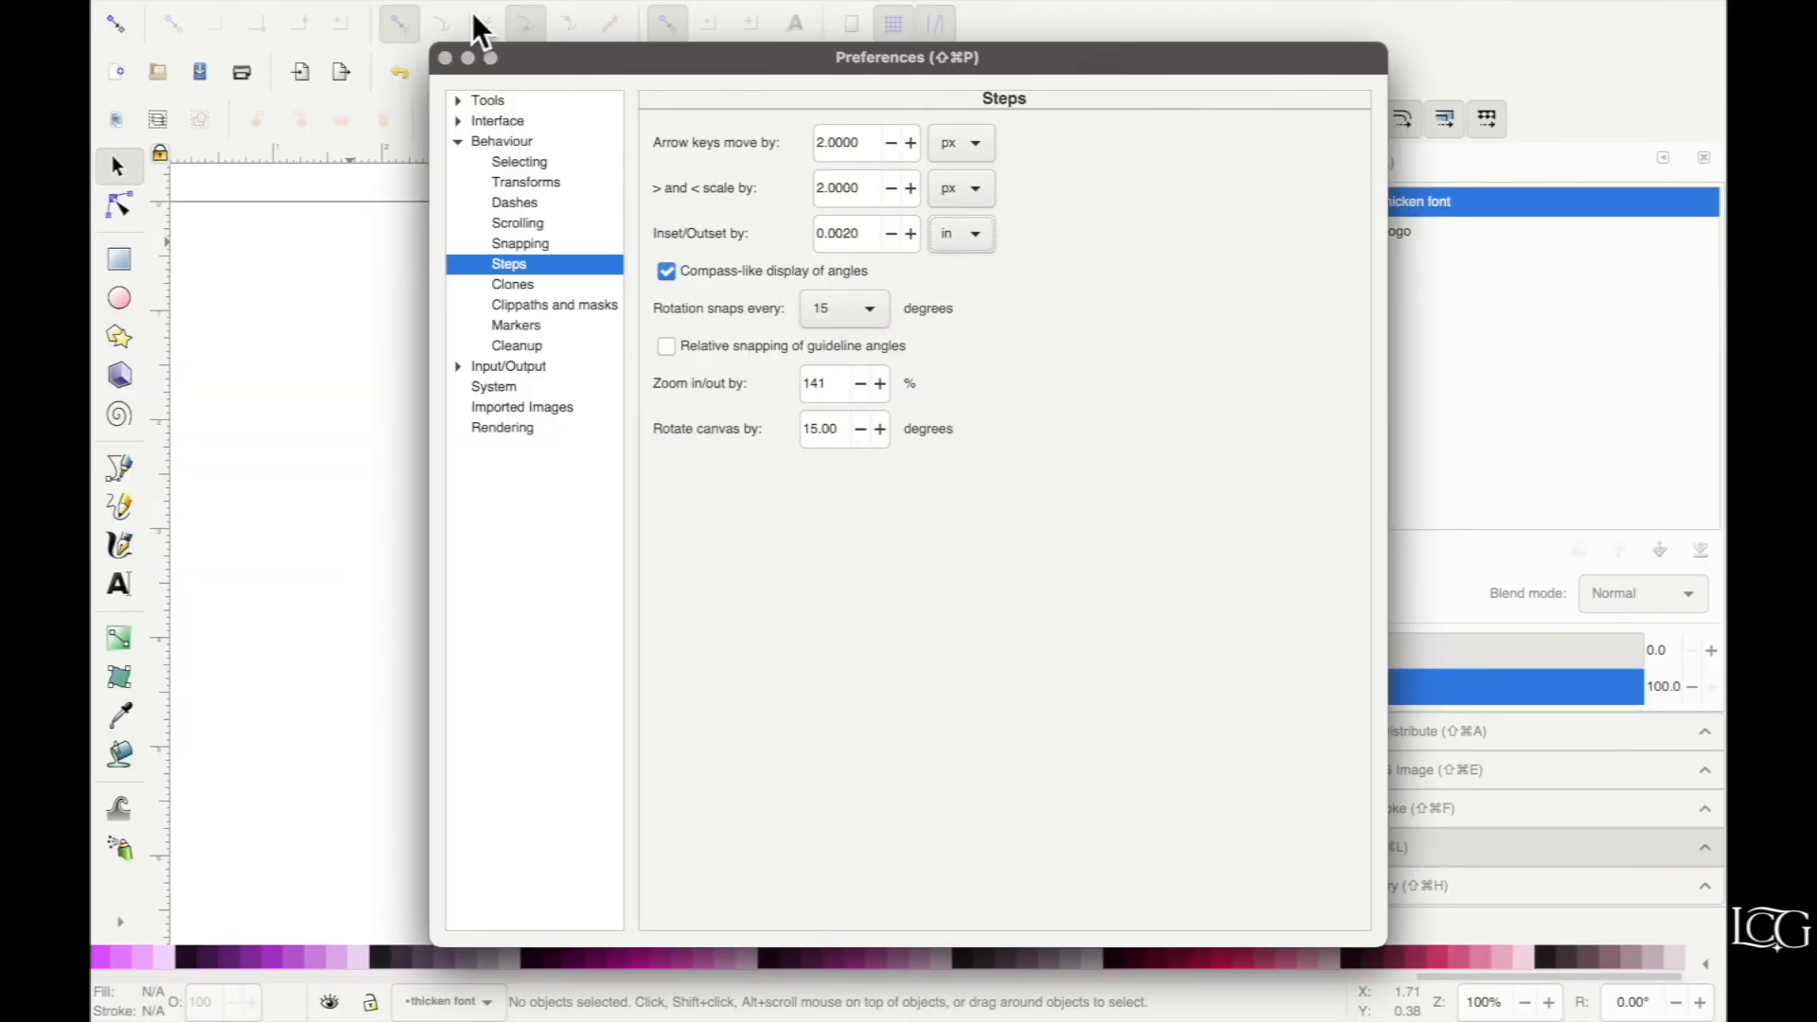
pyautogui.click(447, 61)
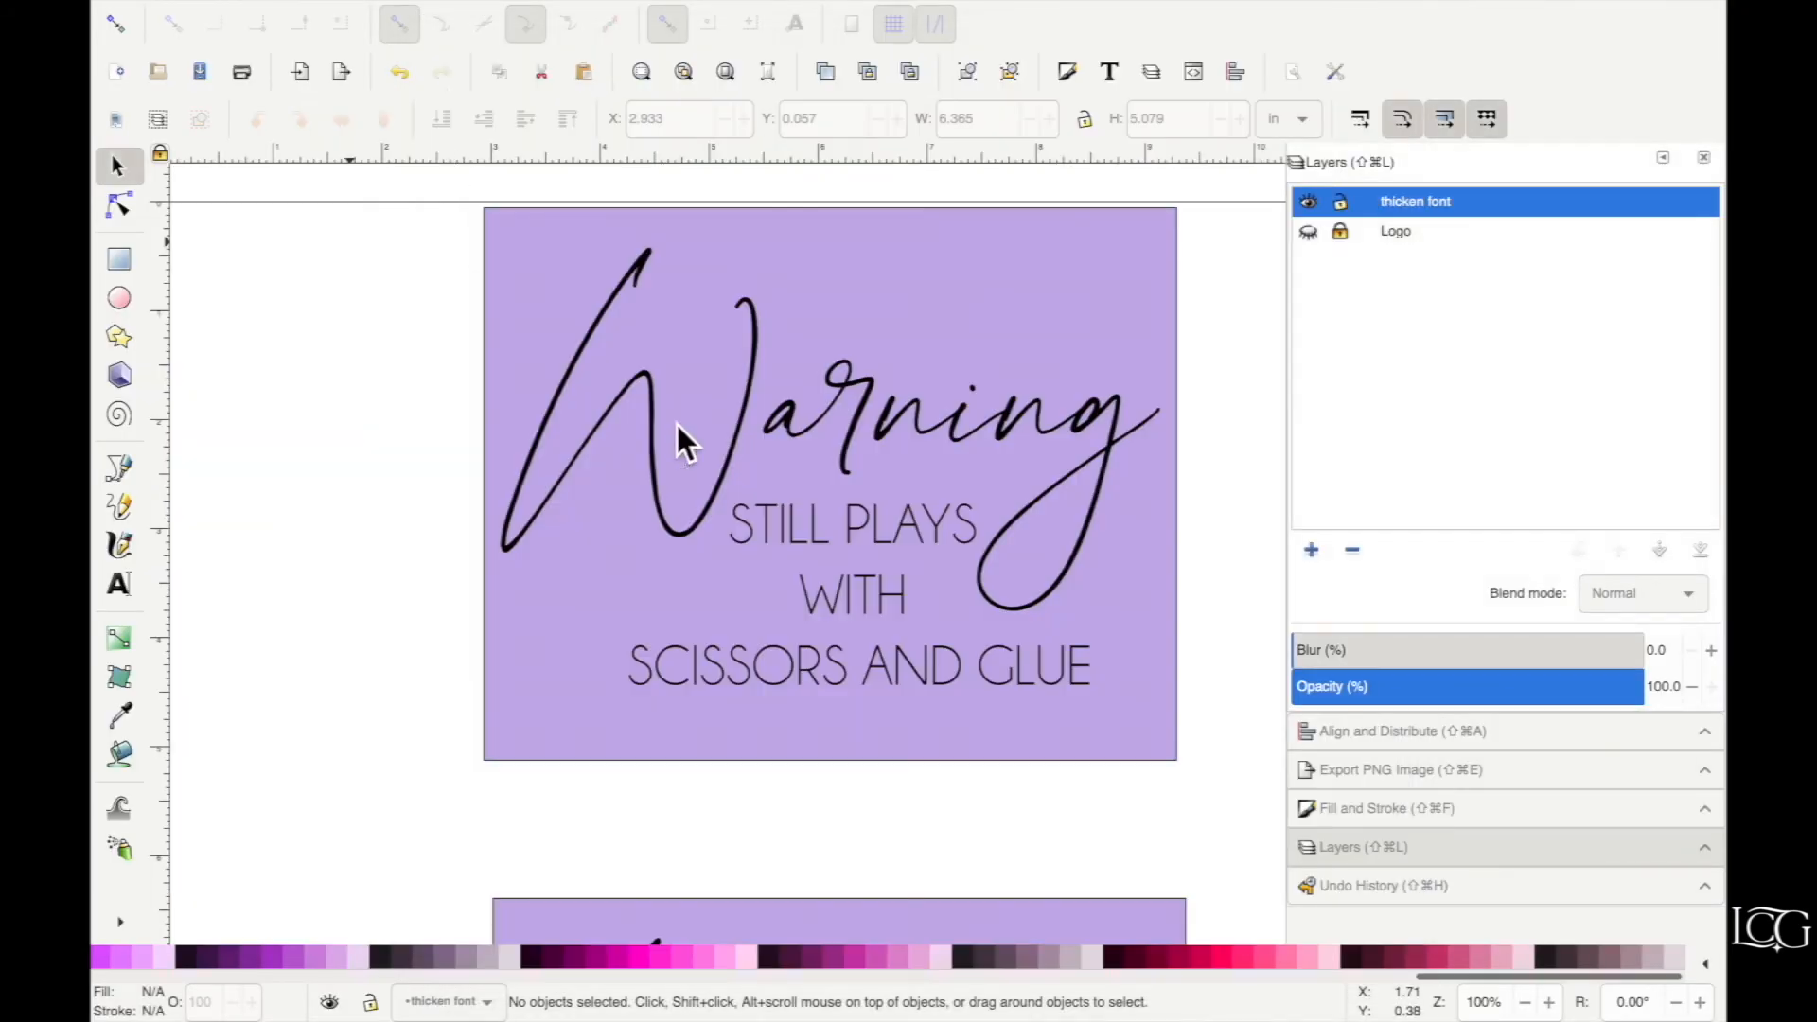
# Thicken the upper sign's "Warning" path by outsetting it four times.
pyautogui.click(837, 407)
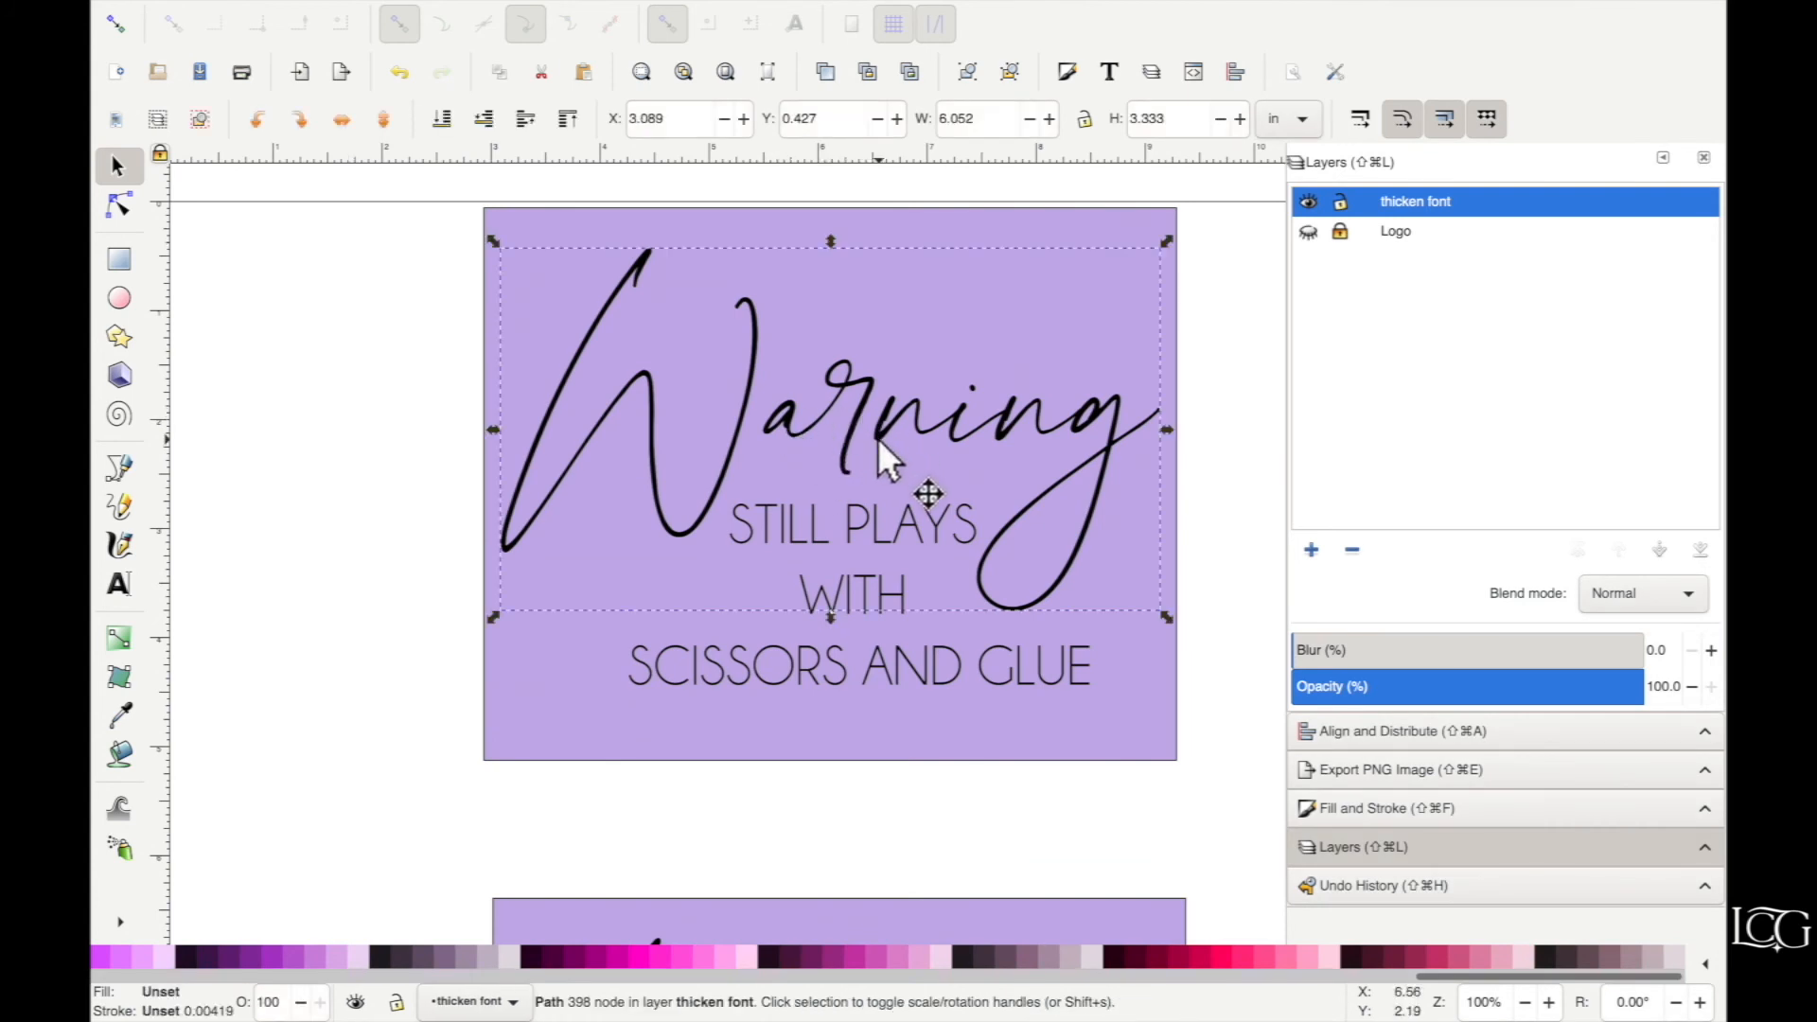
pyautogui.hotkey('alt', ')')
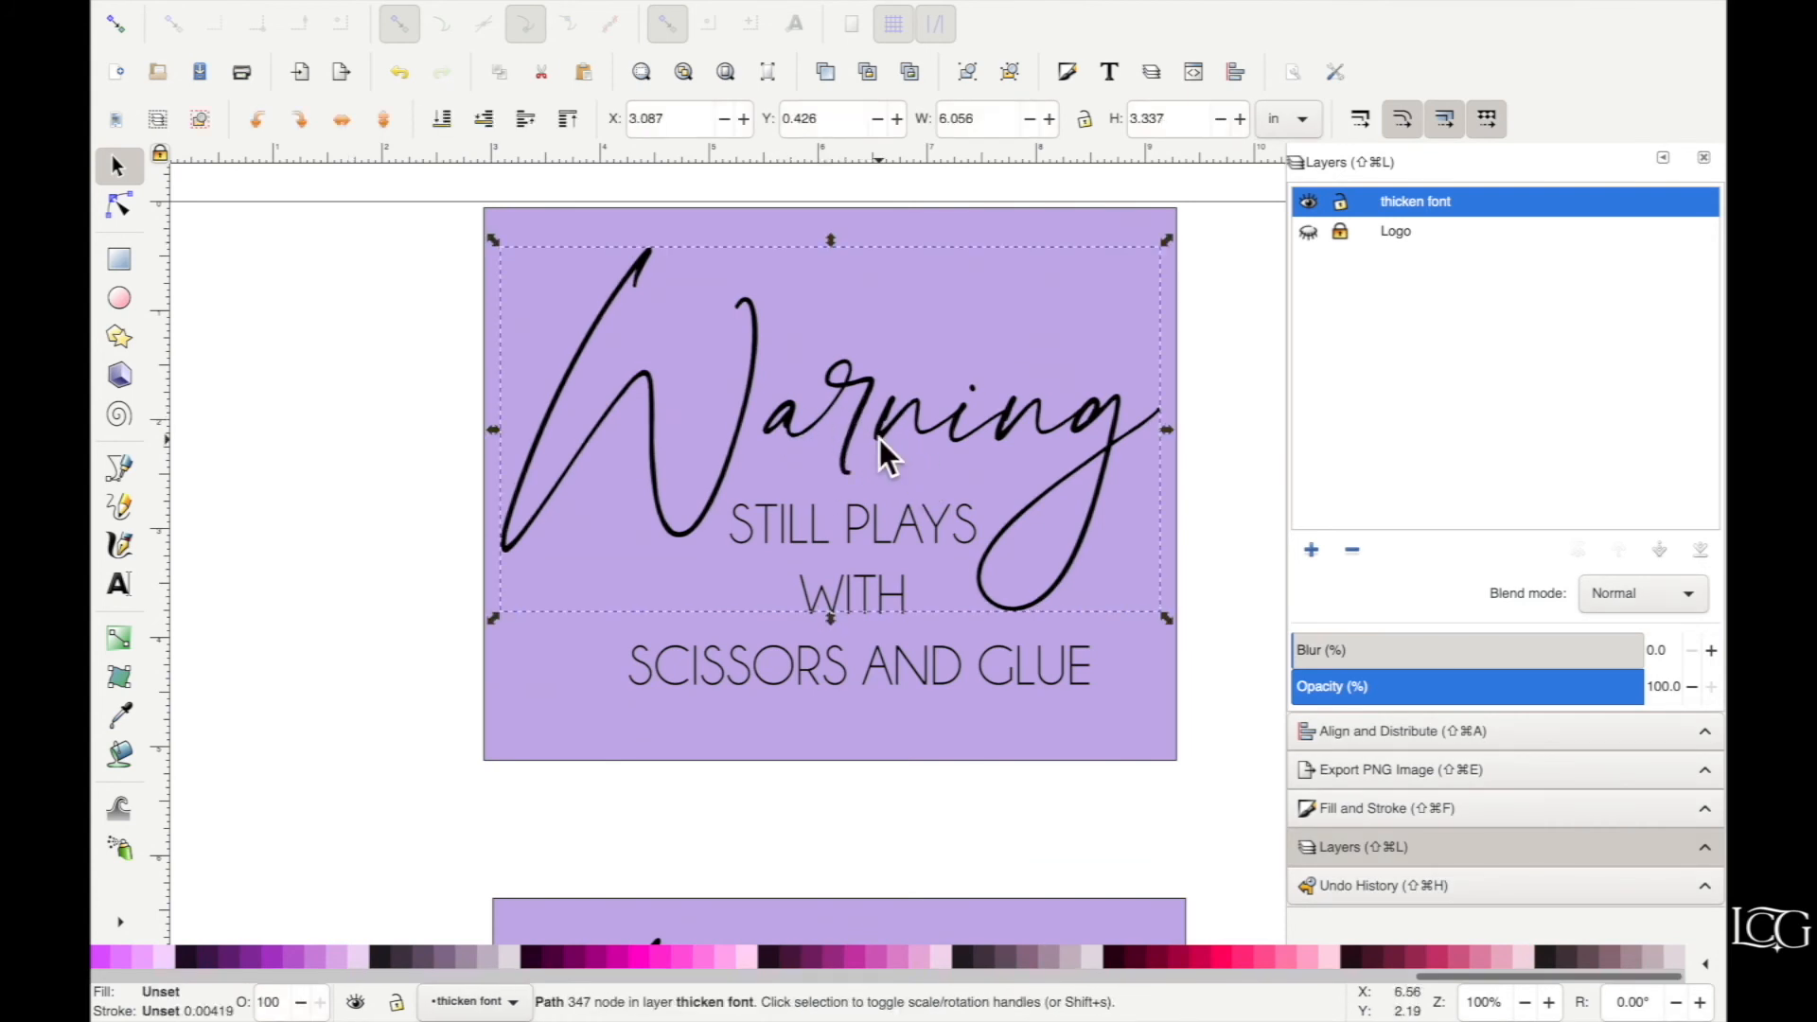
pyautogui.hotkey('alt', ')')
pyautogui.hotkey('alt', ')')
pyautogui.hotkey('alt', ')')
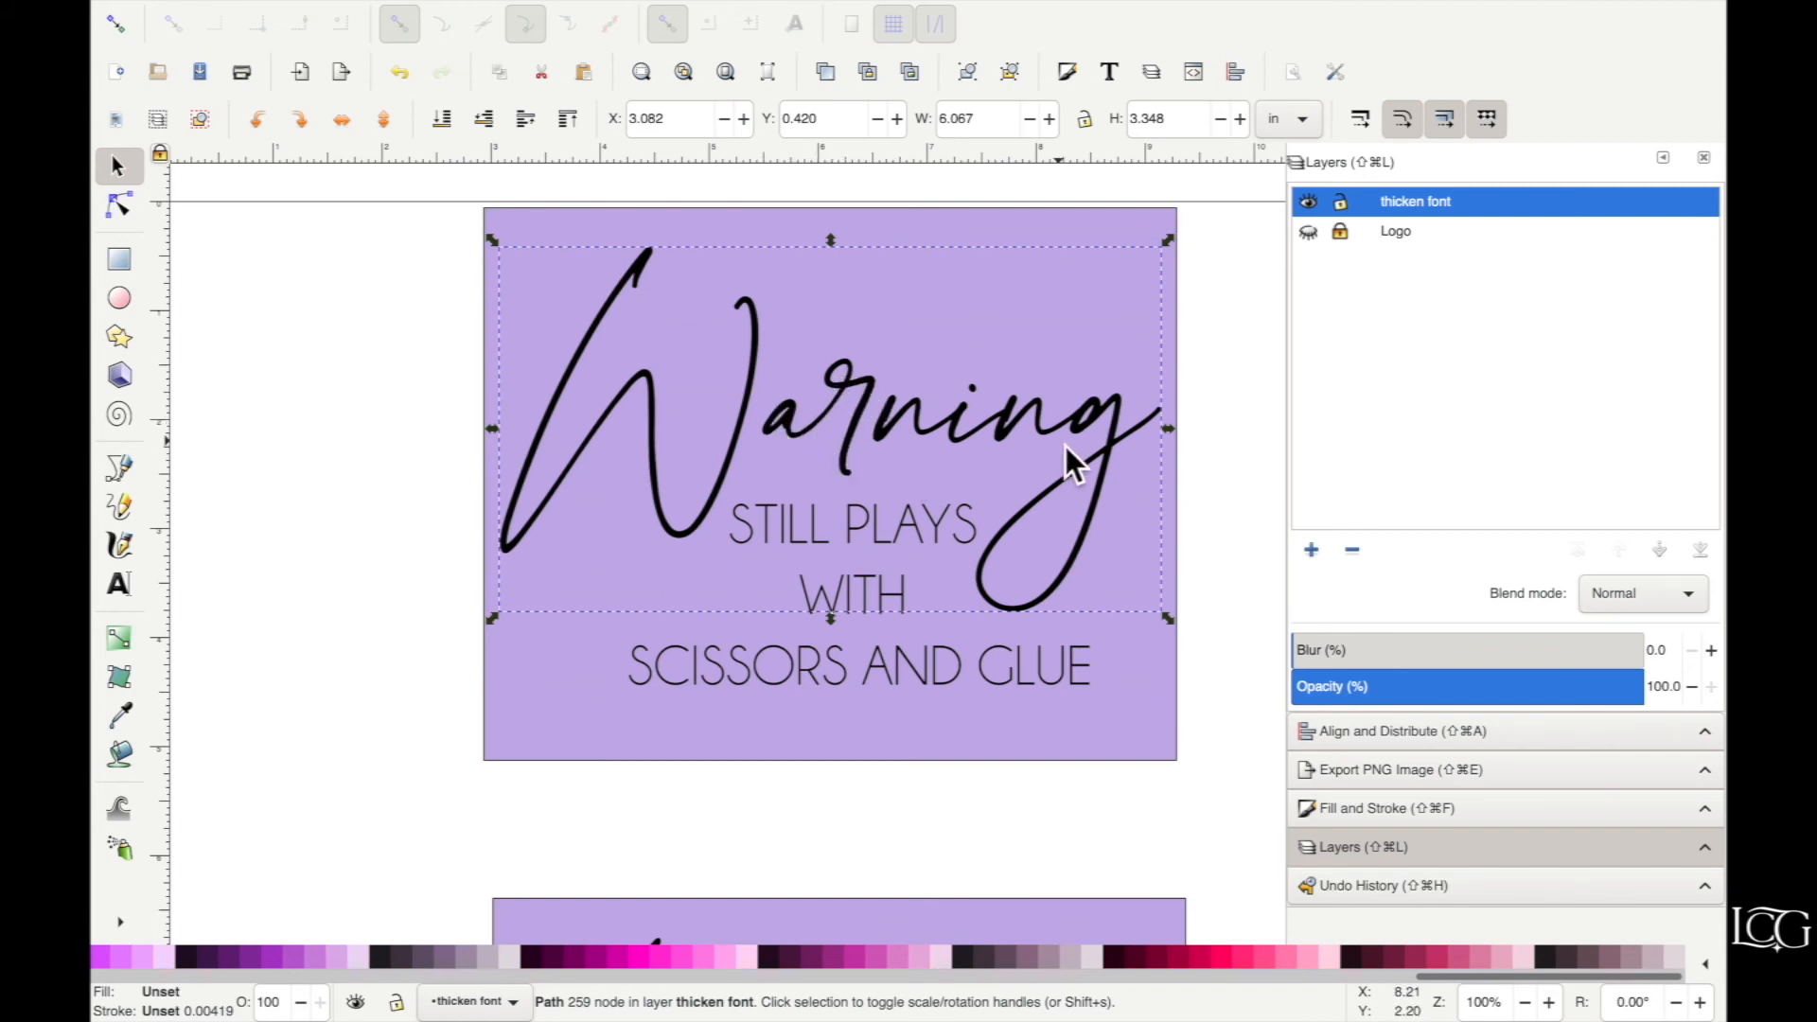
# Outset the upper sign's "STILL PLAYS WITH SCISSORS AND GLUE" path in small steps to about 4.24 in wide and deselect it.
pyautogui.click(861, 674)
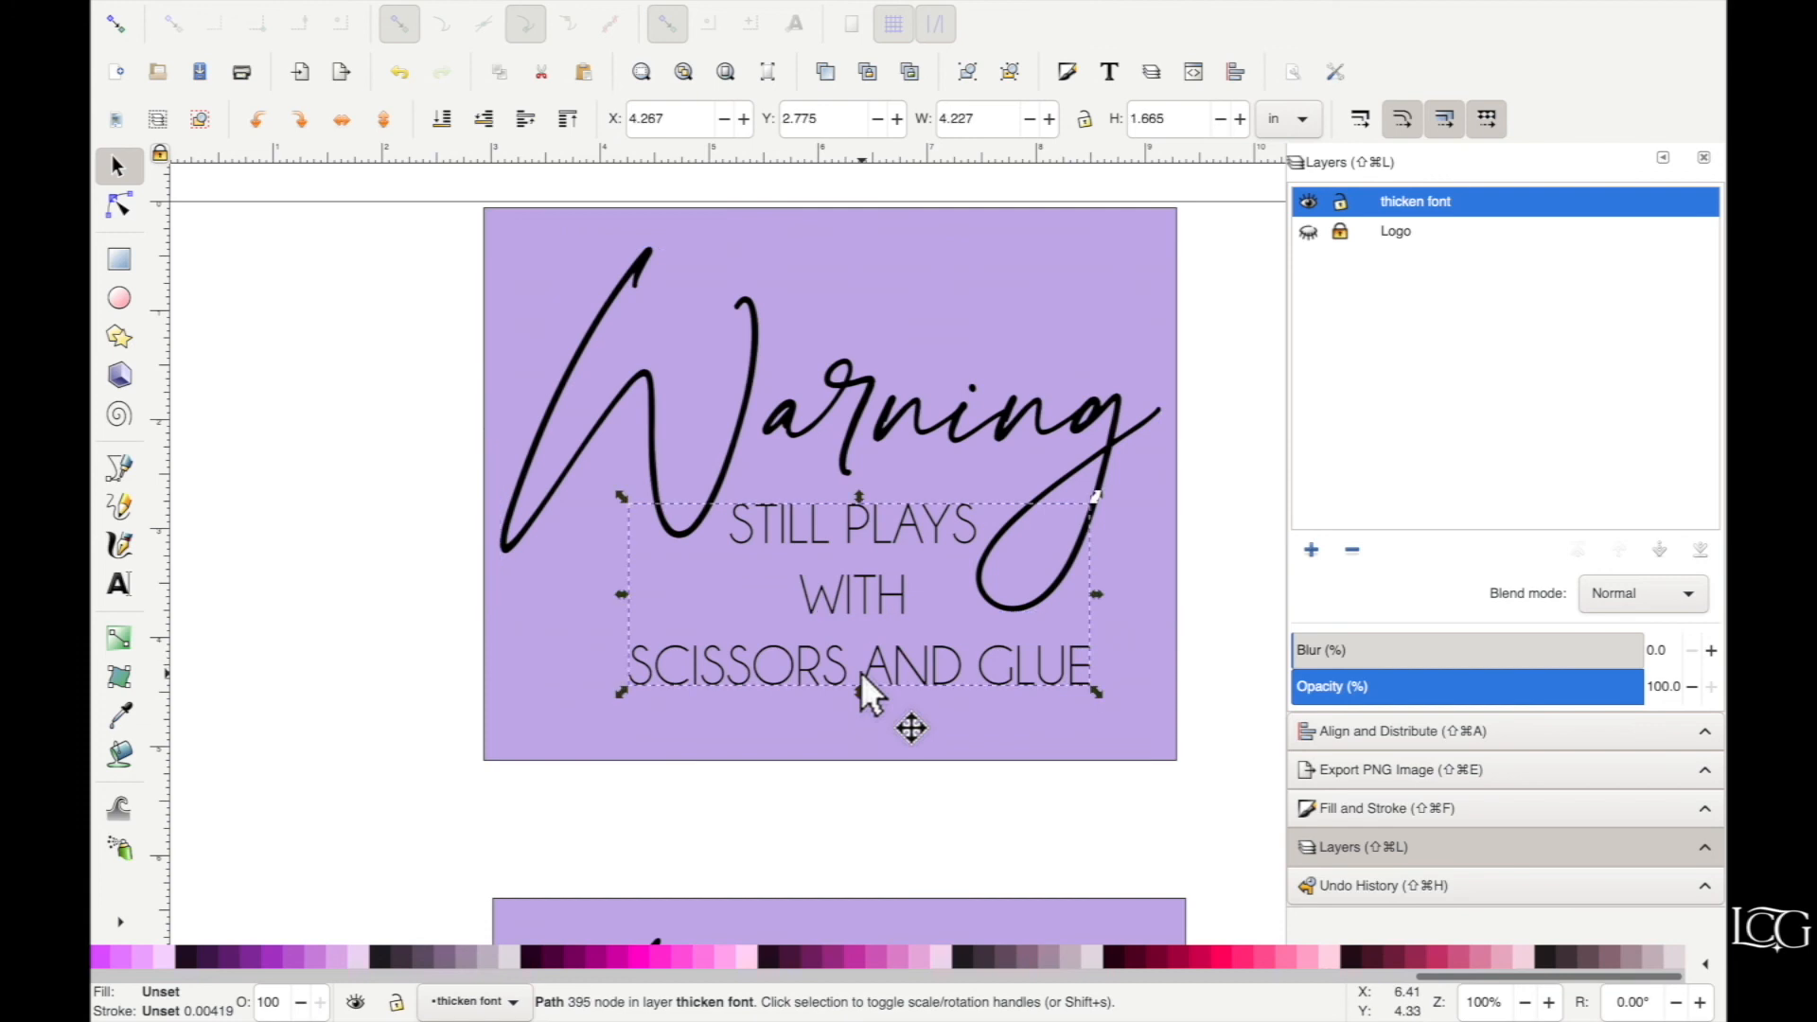
pyautogui.press('super+parenright')
pyautogui.press('super+parenright')
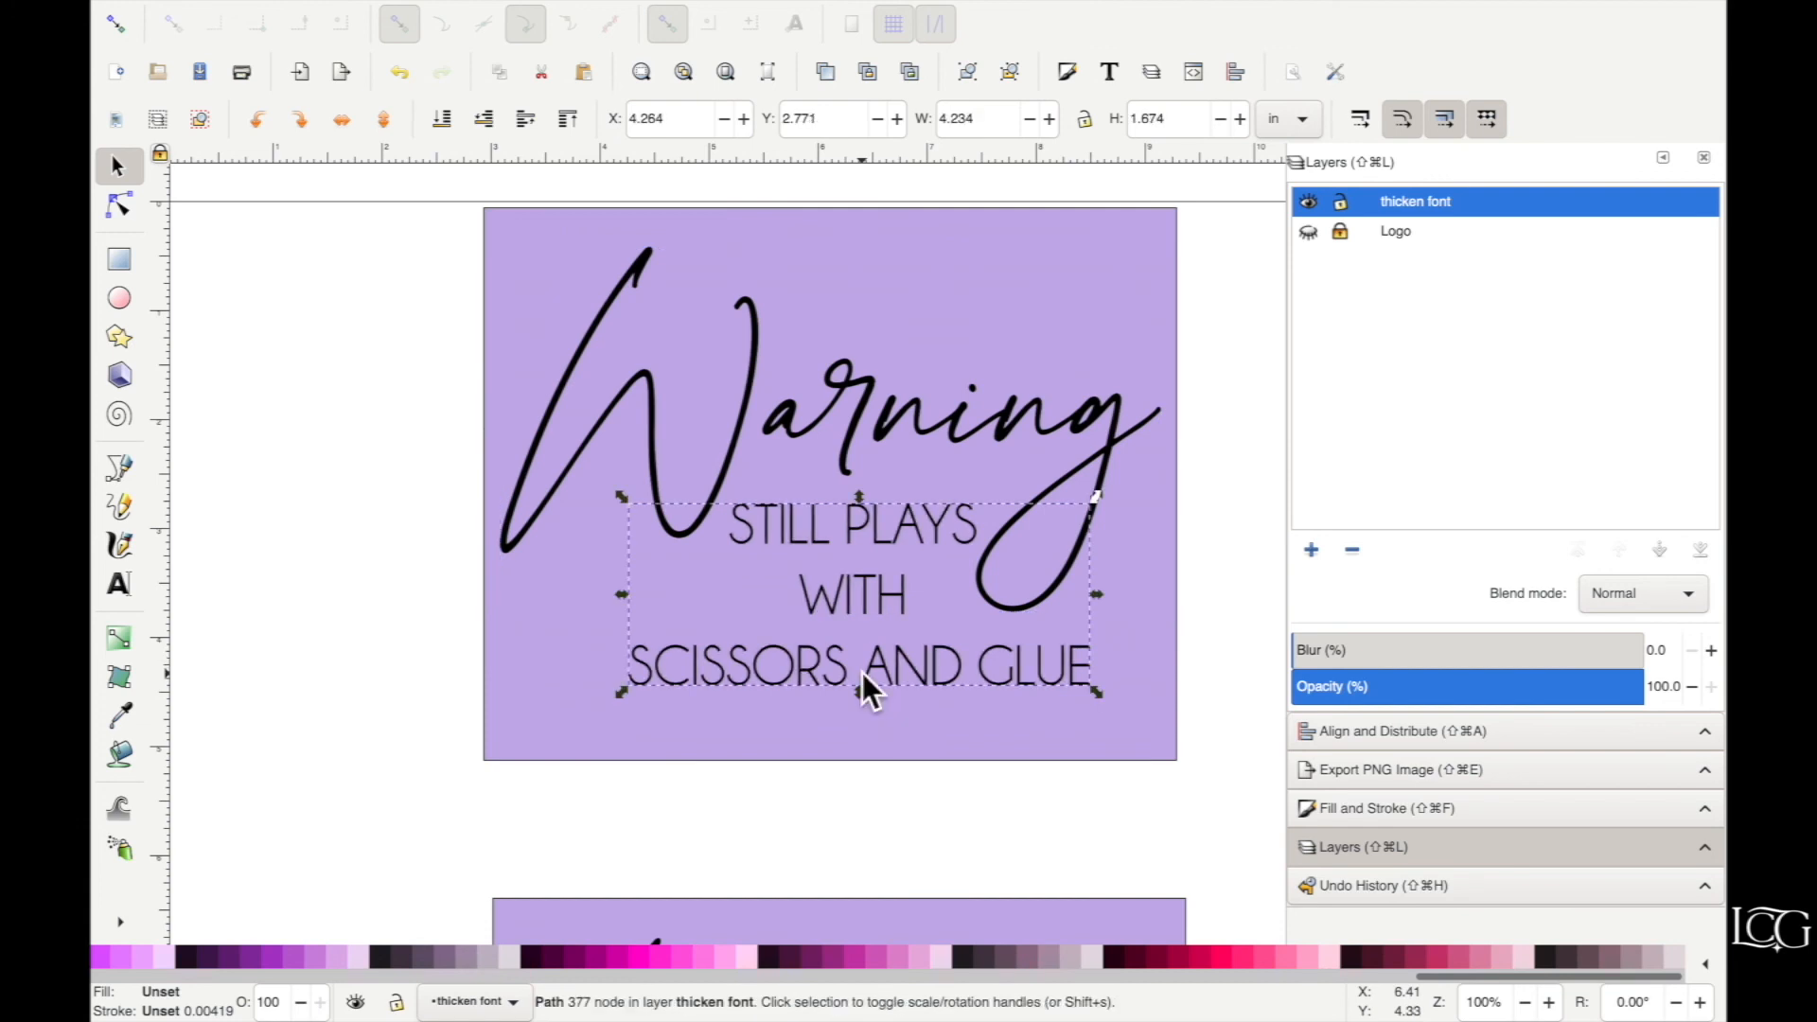
pyautogui.press('super+parenright')
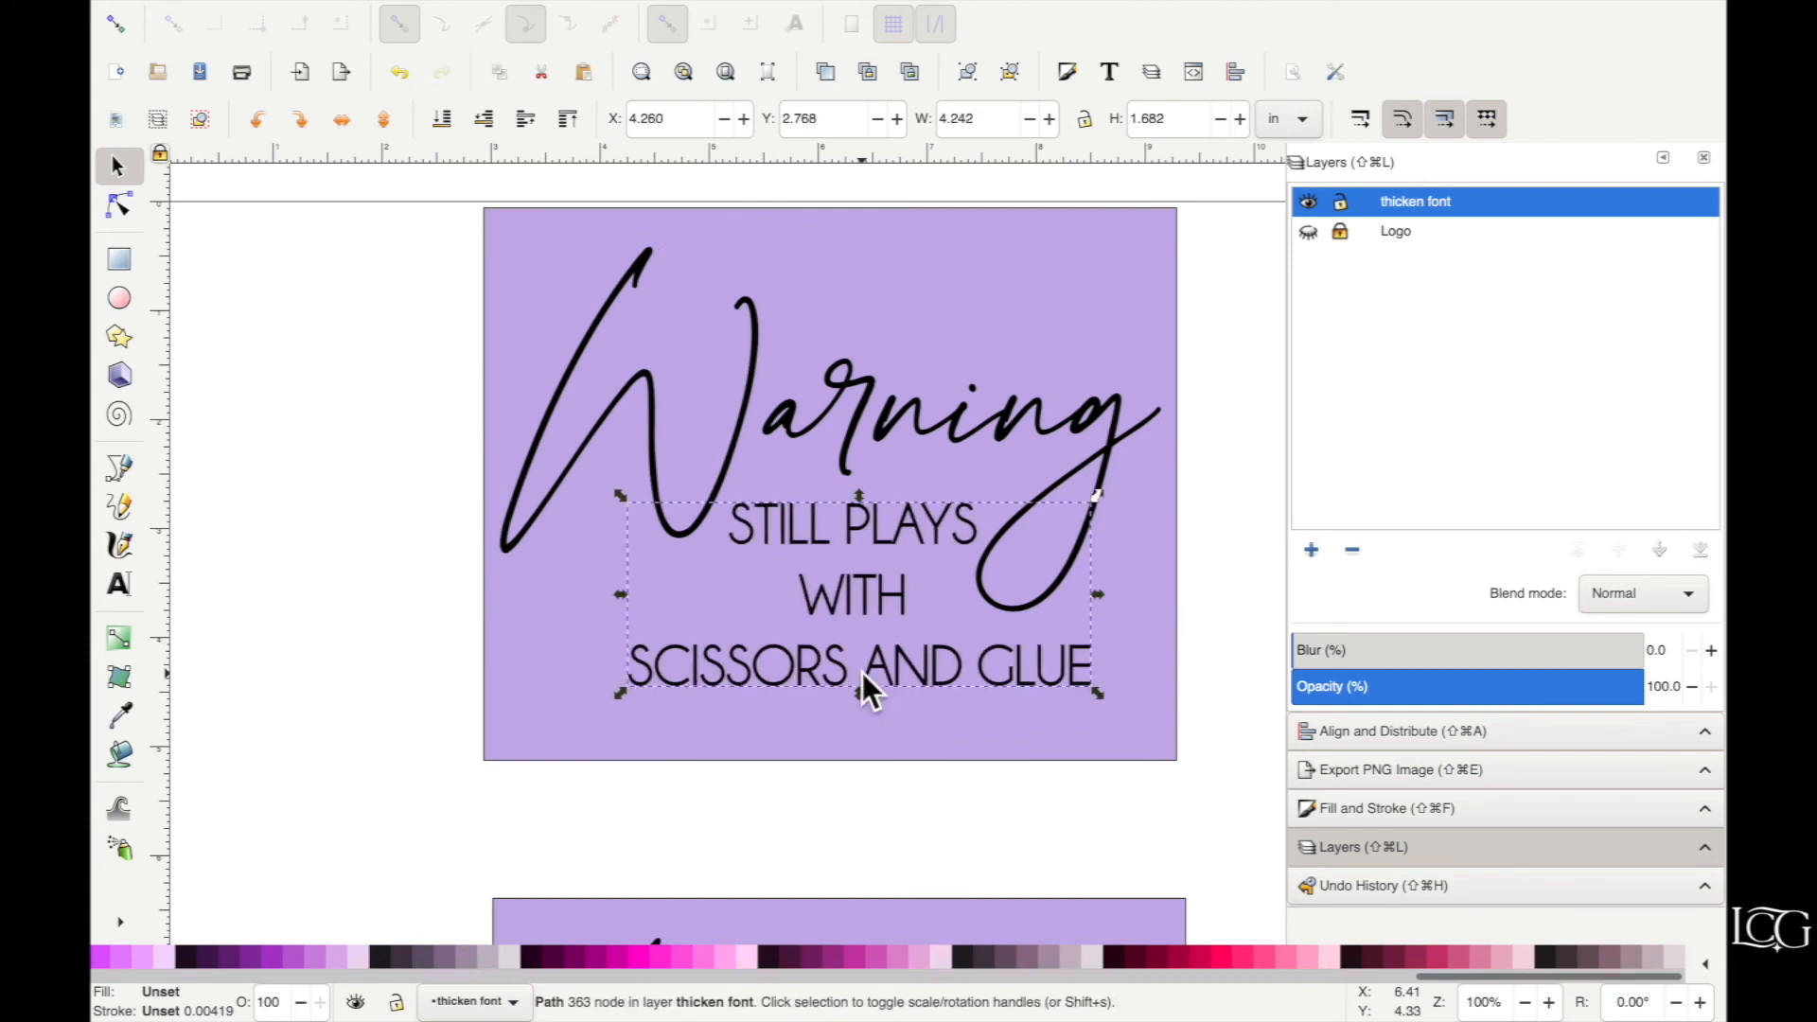
pyautogui.click(831, 732)
pyautogui.click(832, 817)
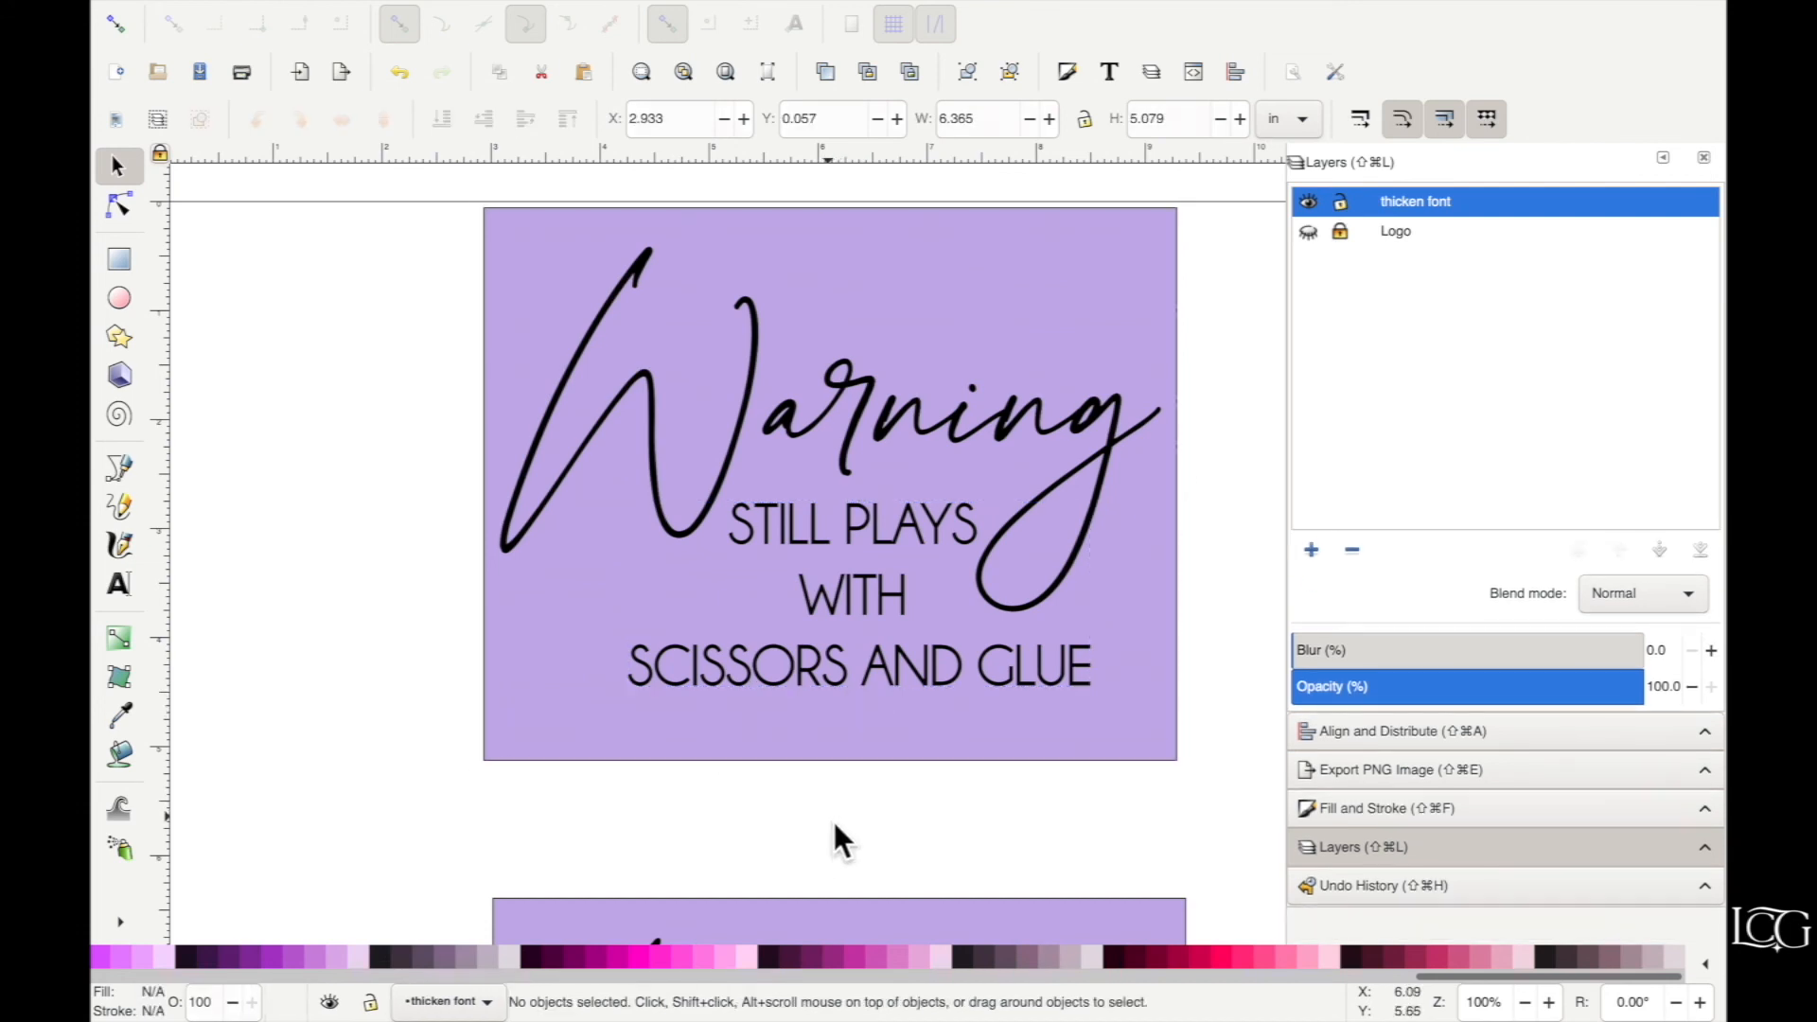
pyautogui.press('-')
pyautogui.scroll(-5, 833, 821)
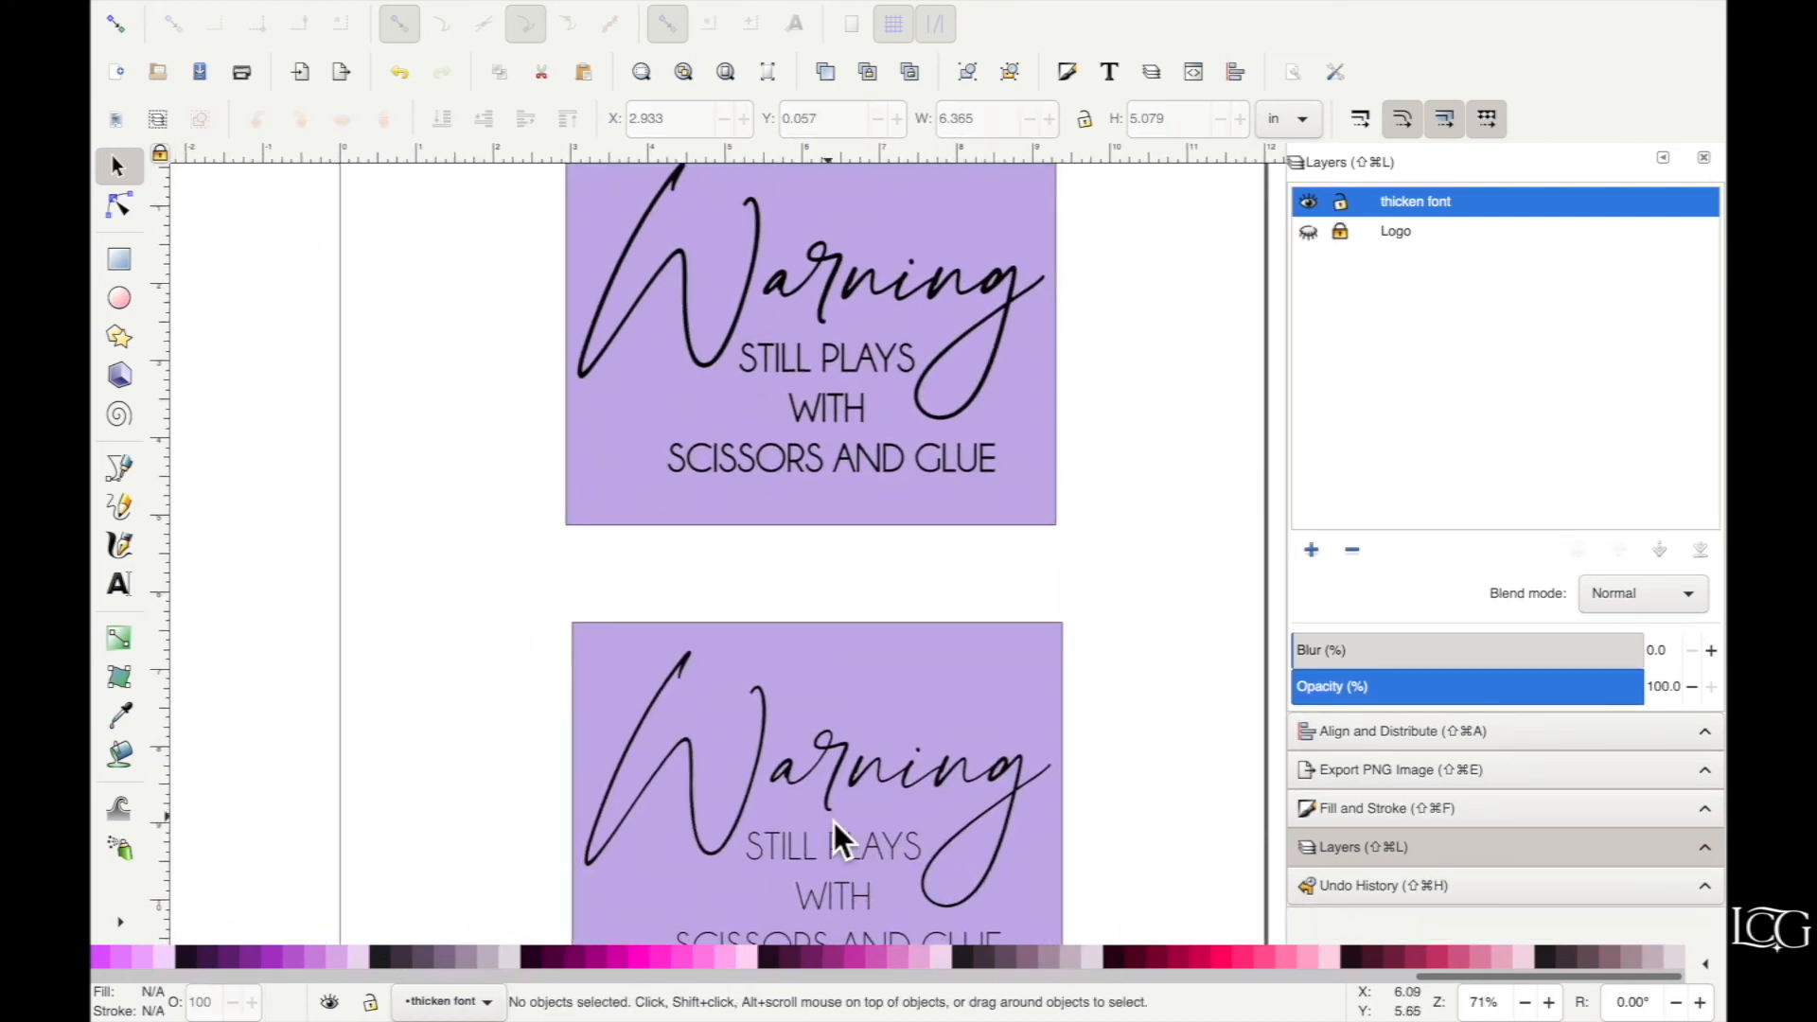
pyautogui.press('-')
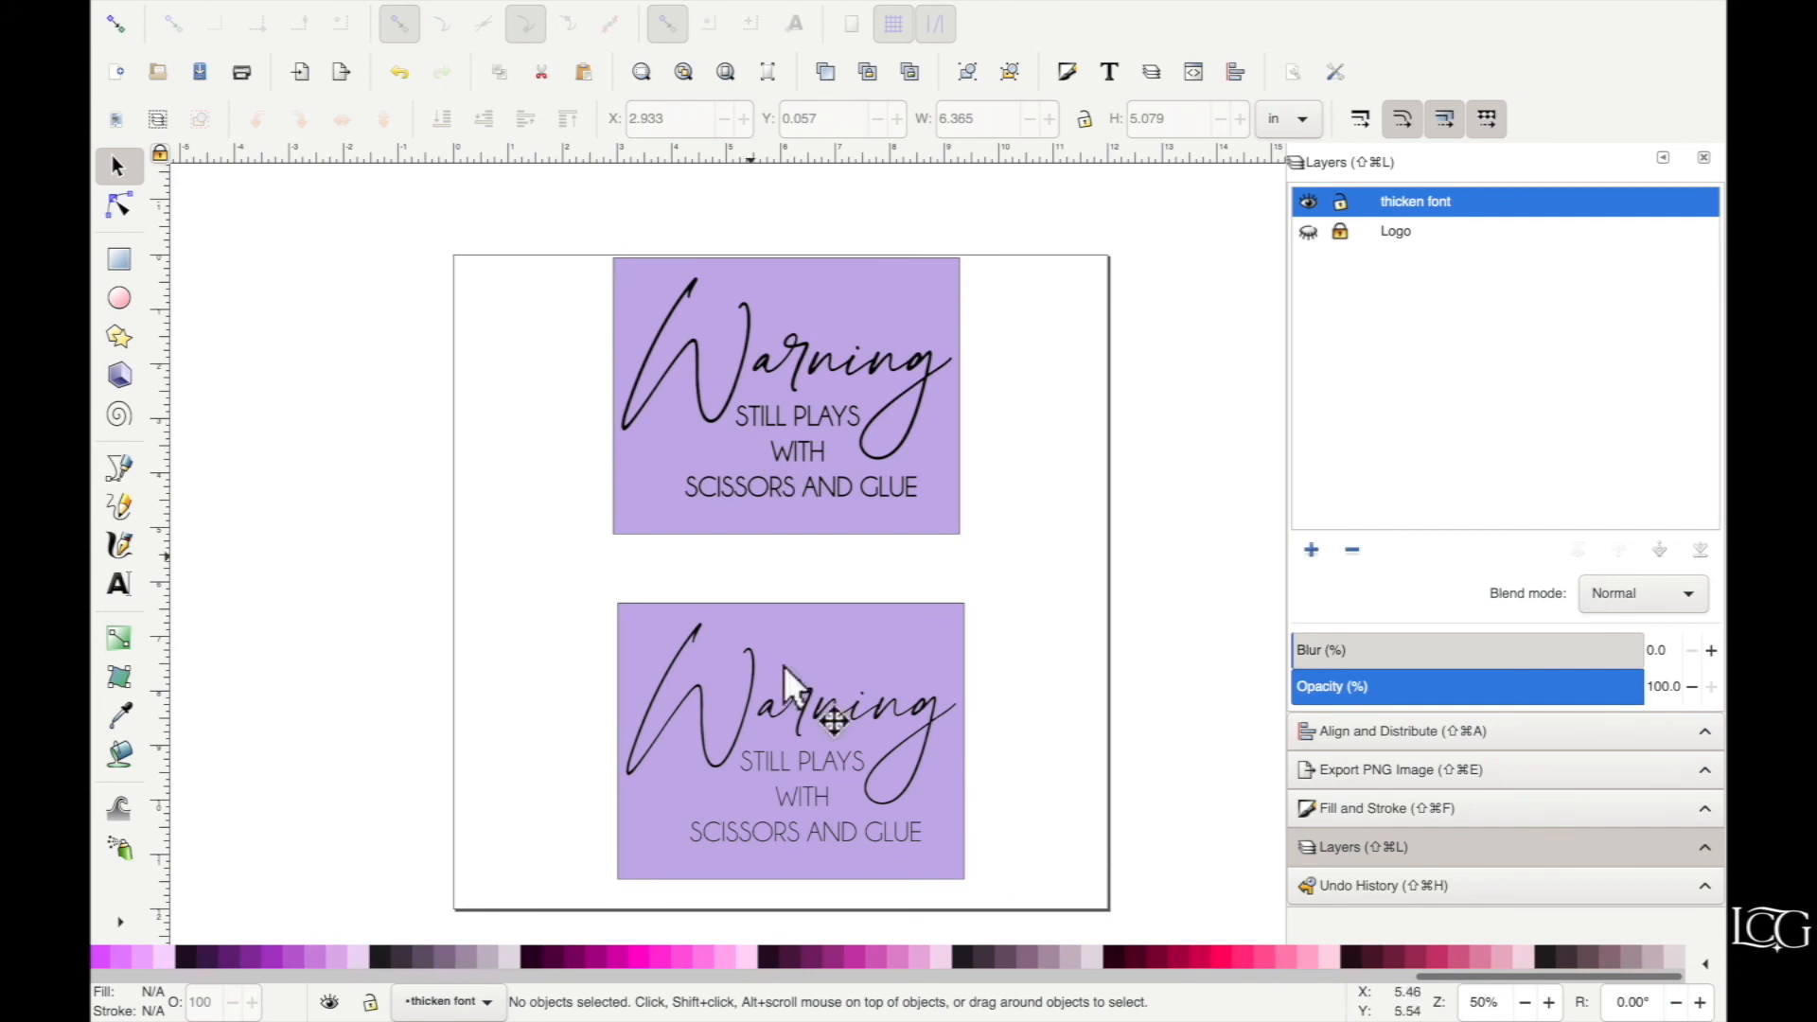